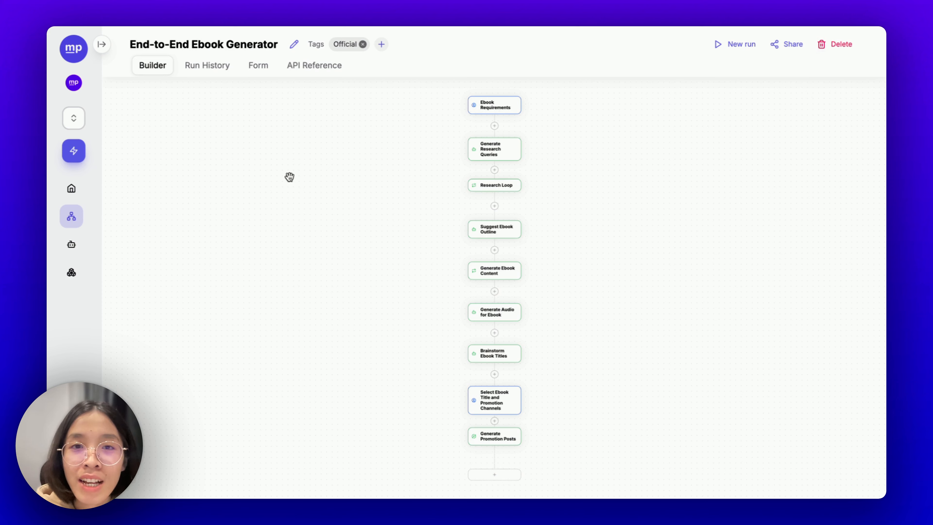
# - Start a new Ebook Generator run with the language-models overview sentence as the Ebook Idea
pyautogui.click(732, 49)
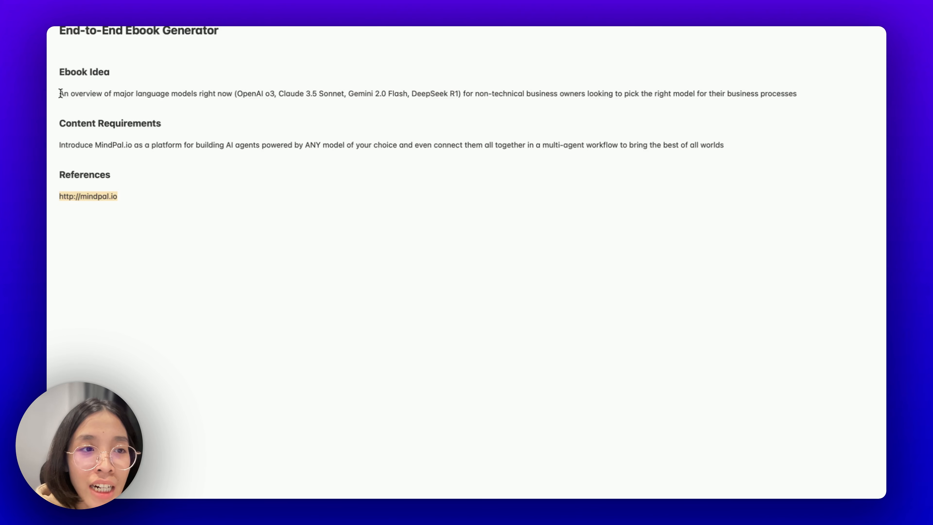
pyautogui.moveTo(61, 93); pyautogui.dragTo(799, 91)
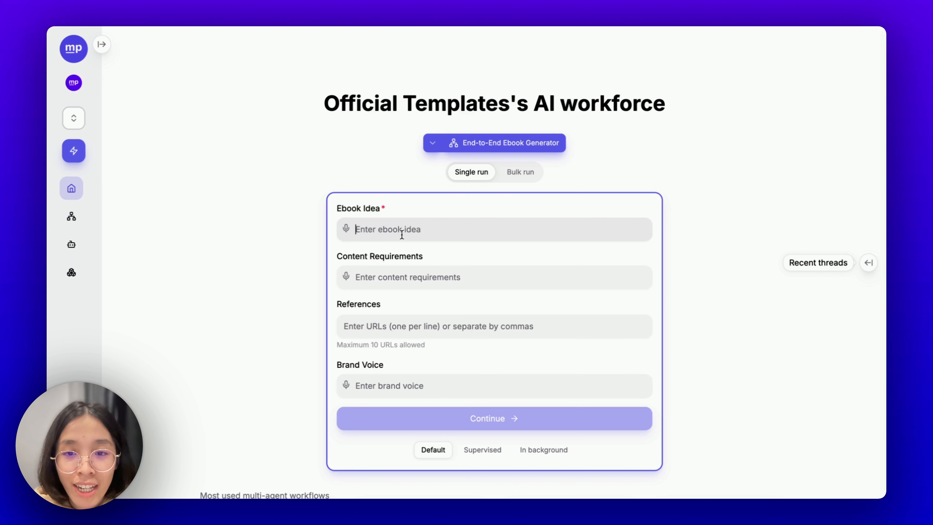
pyautogui.write('An overview of major language models right now (OpenAI o3, Claude 3.5 Sonnet, Gemini 2.0 Flash, DeepSeek R1) for non-technical business owners looking to pick the right model for their business processes')
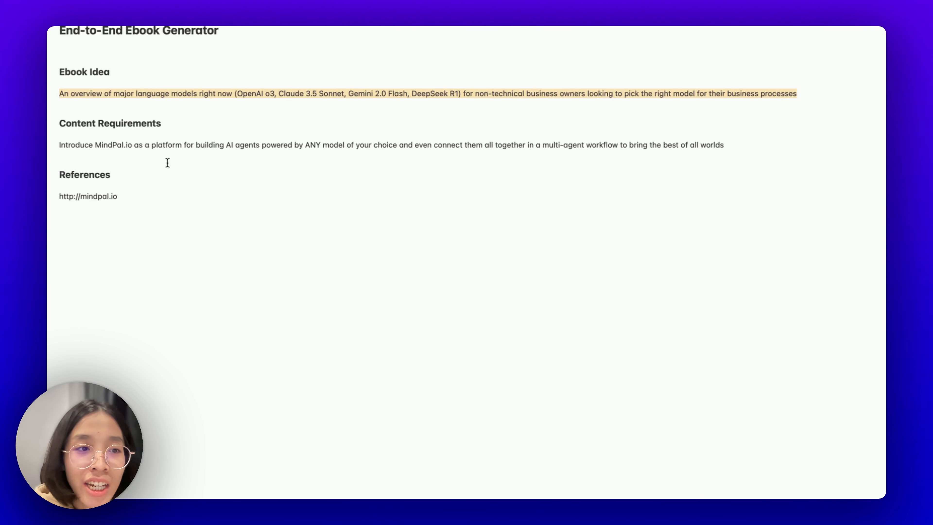
pyautogui.moveTo(60, 141); pyautogui.dragTo(734, 146)
pyautogui.press('super+c')
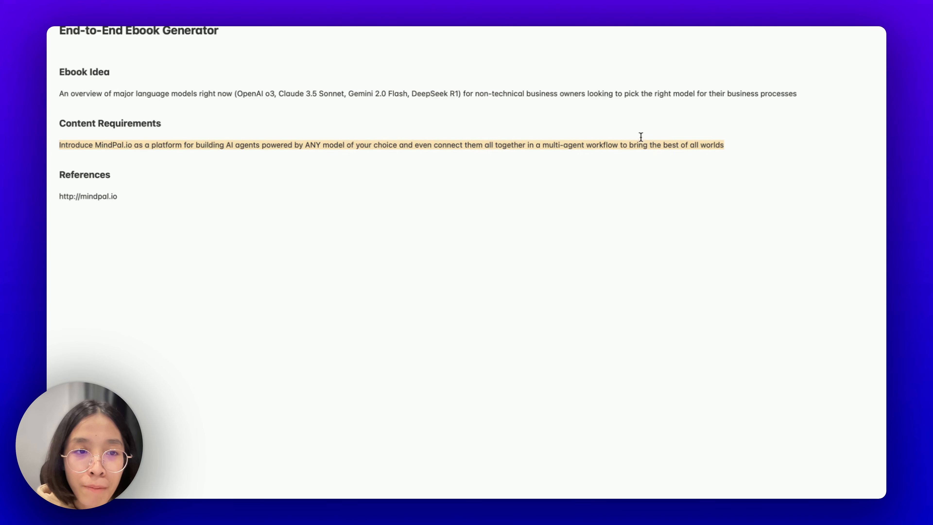
pyautogui.hotkey('ctrl', 'Left')
# - Paste the MindPal.io introduction into Content Requirements
pyautogui.click(386, 302)
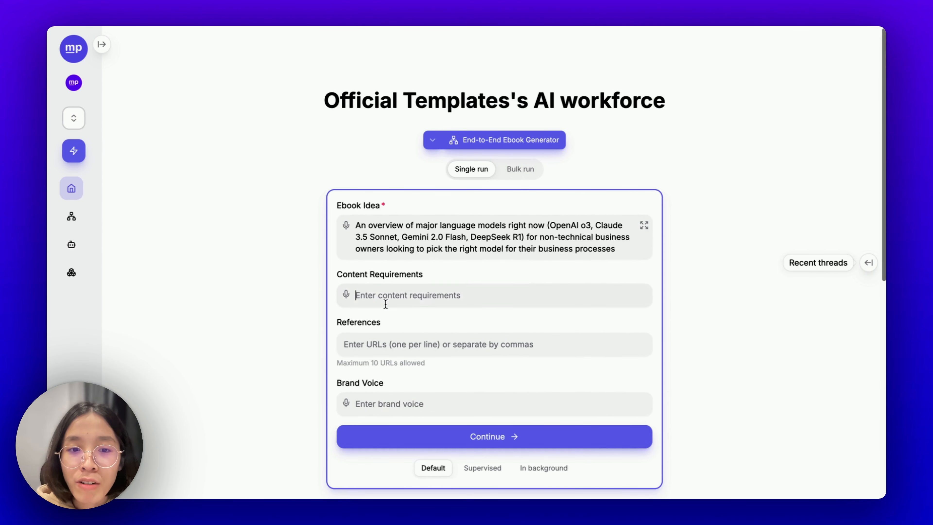
pyautogui.press('super+v')
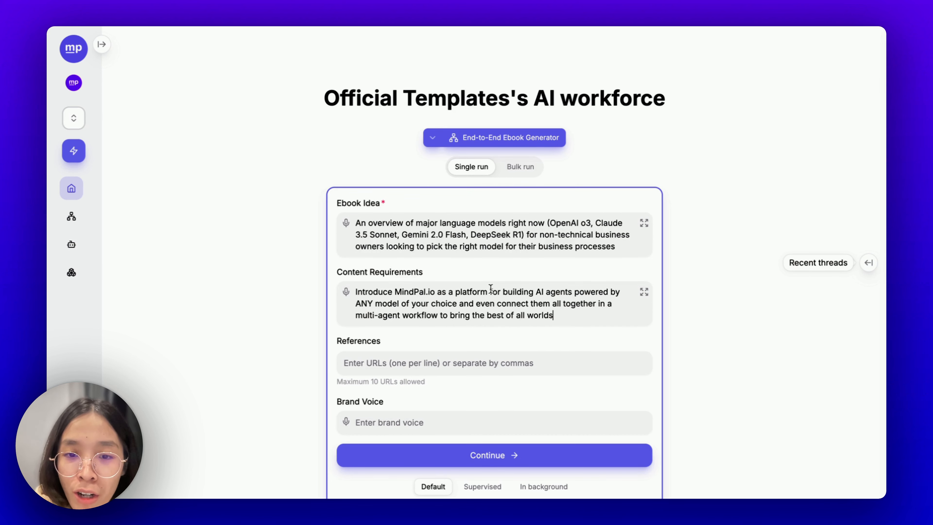
pyautogui.scroll(1, 497, 291)
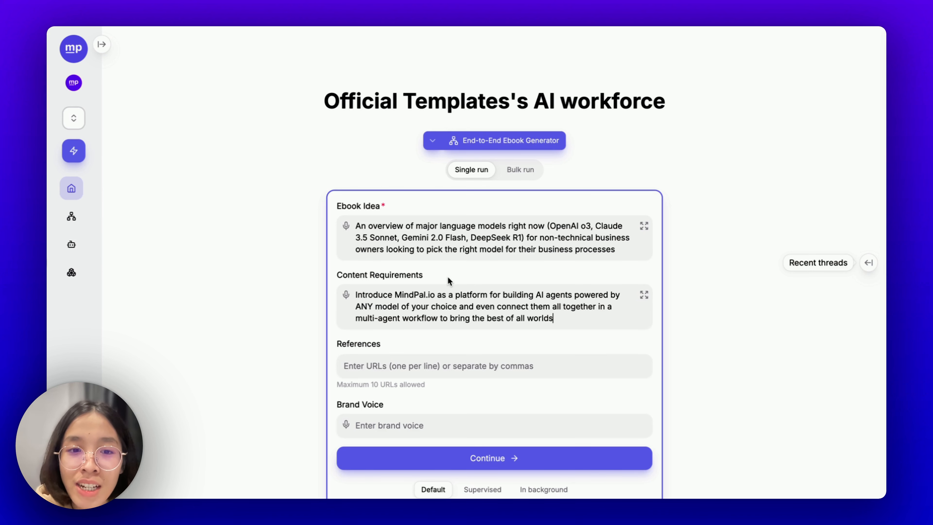
pyautogui.scroll(1, 375, 287)
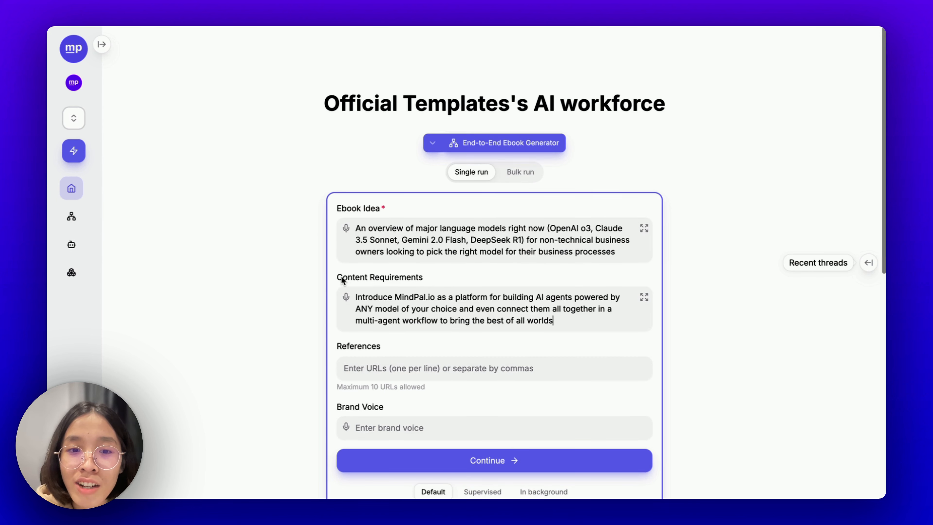
pyautogui.moveTo(343, 277); pyautogui.dragTo(432, 274)
pyautogui.click(426, 339)
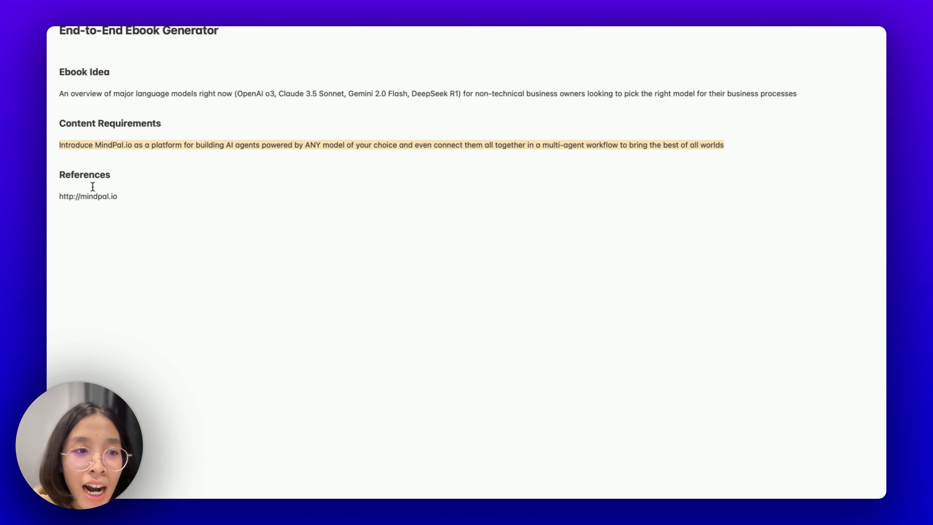
pyautogui.moveTo(119, 196); pyautogui.dragTo(57, 198)
pyautogui.press('super+c')
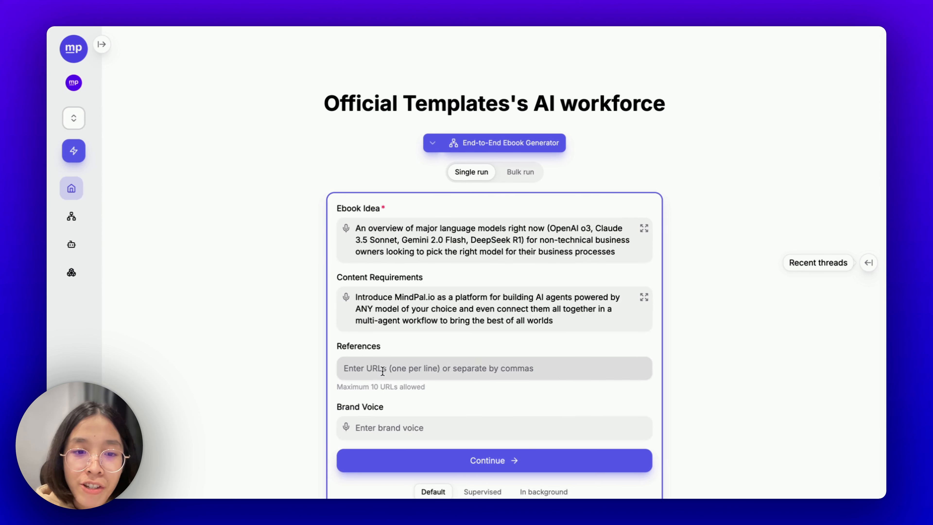
pyautogui.click(390, 369)
pyautogui.press('super+v')
pyautogui.press('Return')
pyautogui.scroll(-4, 390, 373)
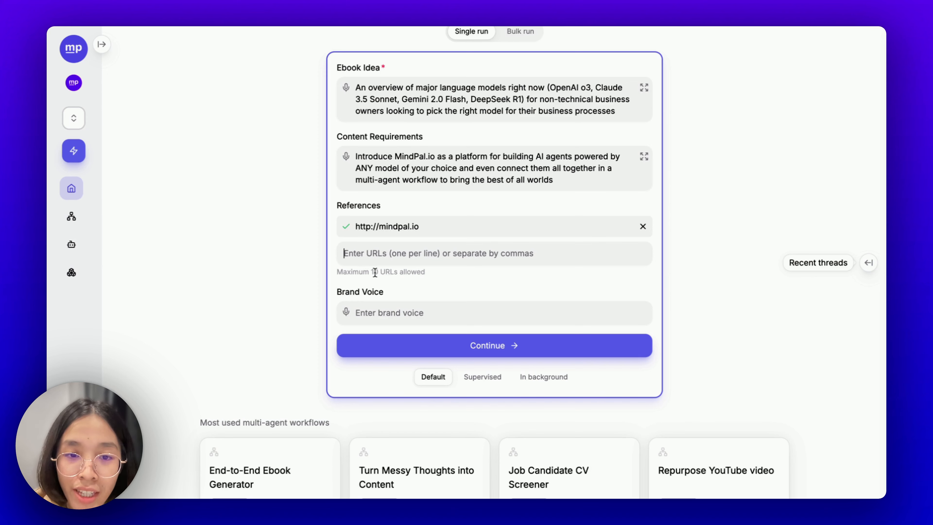
pyautogui.scroll(1, 378, 273)
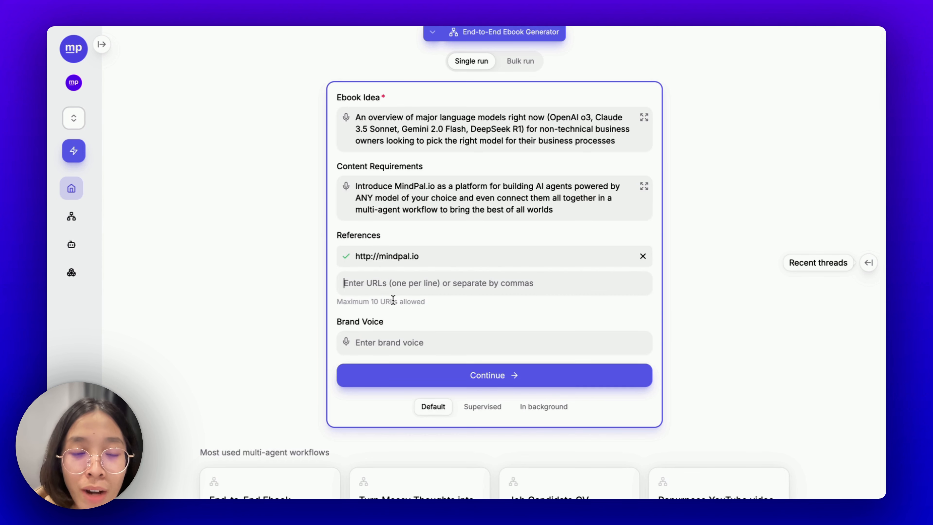
pyautogui.scroll(1, 407, 336)
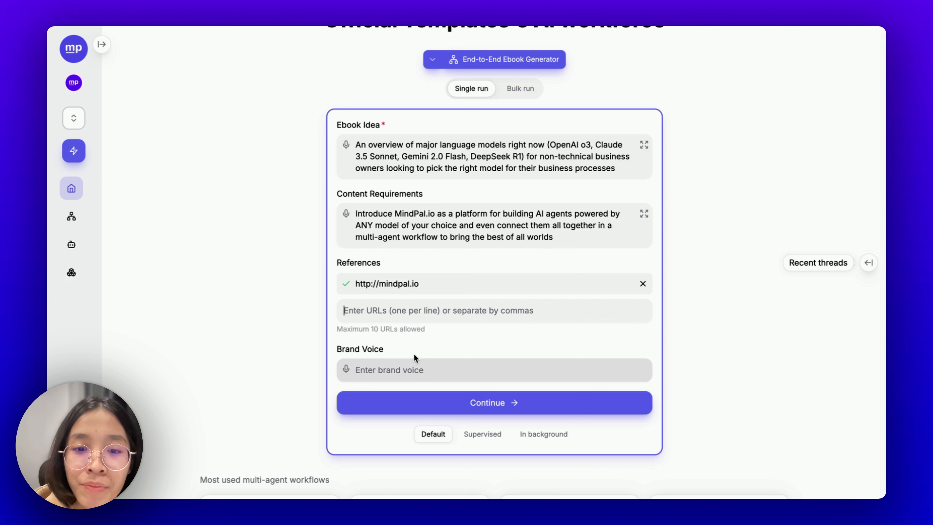
# - Start the Language Models Overview run so the research queries begin generating
pyautogui.click(467, 405)
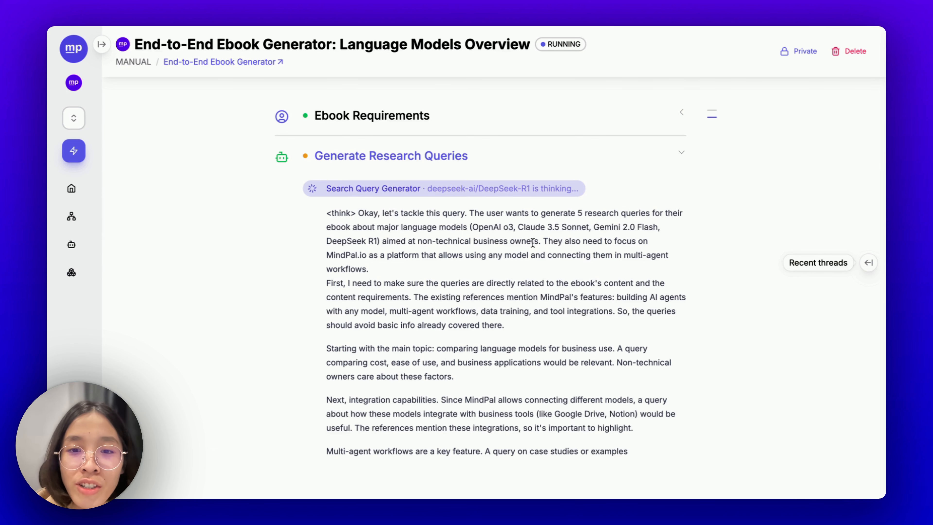
pyautogui.scroll(-3, 533, 242)
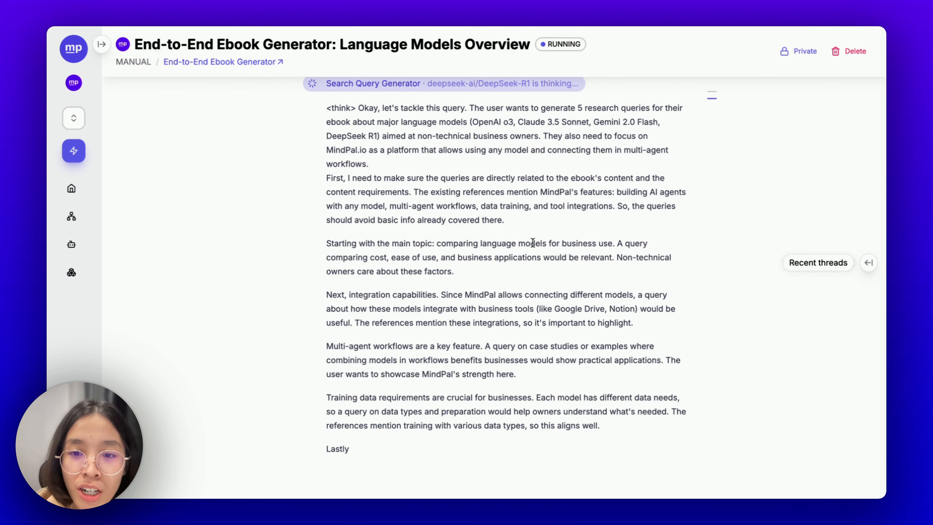
pyautogui.scroll(-5, 533, 242)
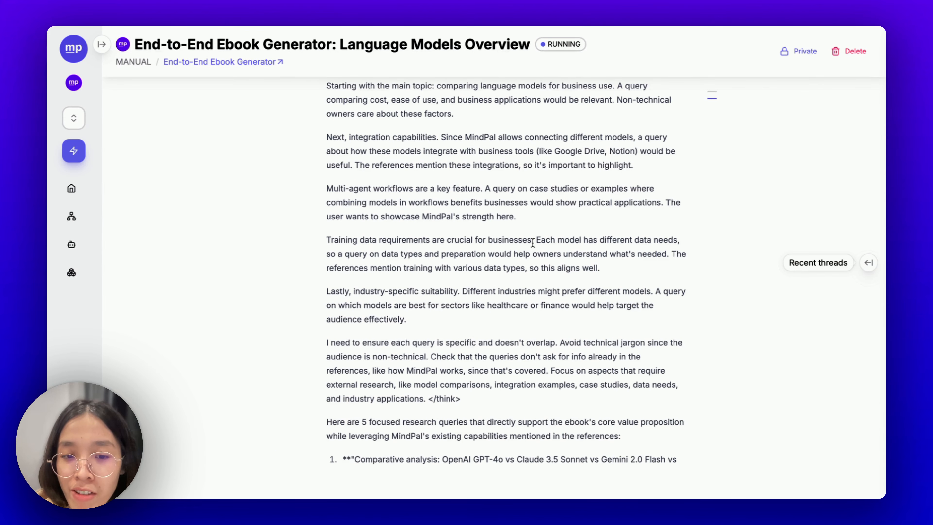
pyautogui.scroll(-3, 533, 243)
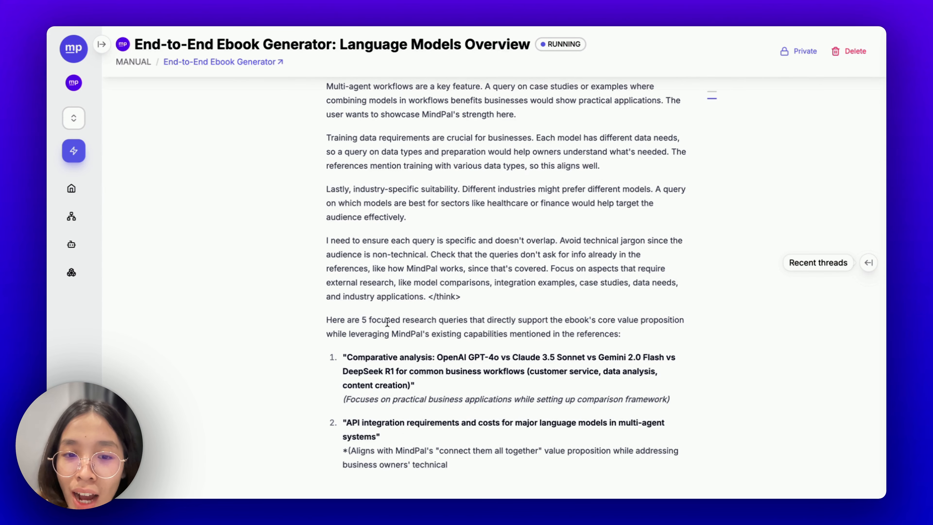
pyautogui.scroll(-4, 400, 331)
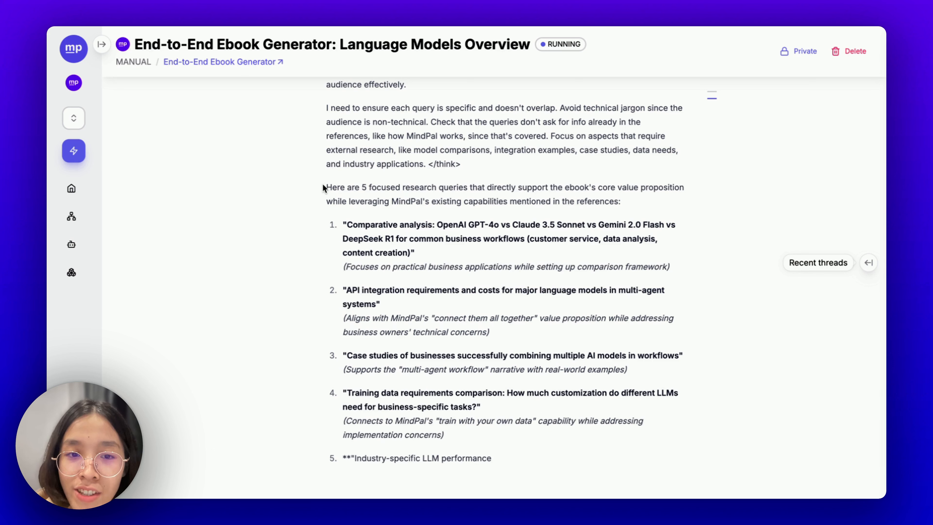
# - Read through the five generated research queries, highlighting parts of the first two
pyautogui.moveTo(347, 224); pyautogui.dragTo(432, 225)
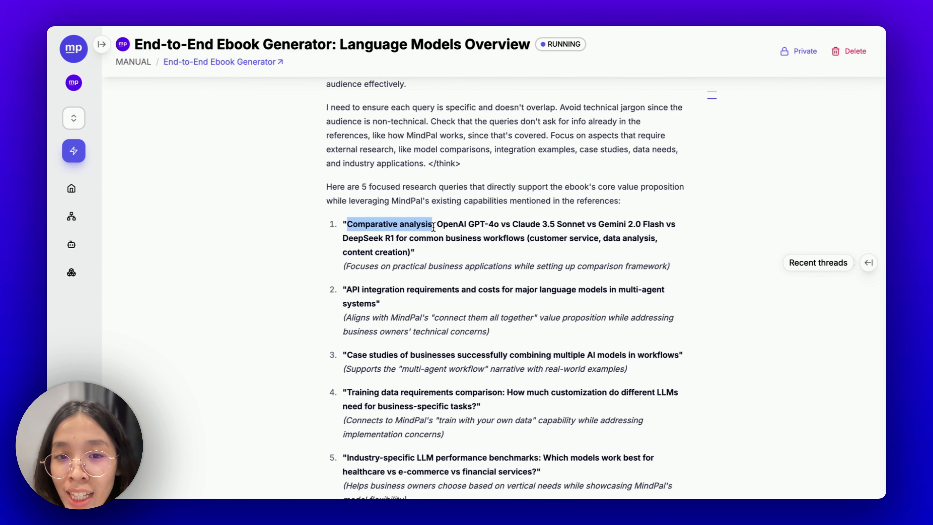
pyautogui.scroll(-1, 432, 227)
pyautogui.moveTo(443, 179); pyautogui.dragTo(541, 178)
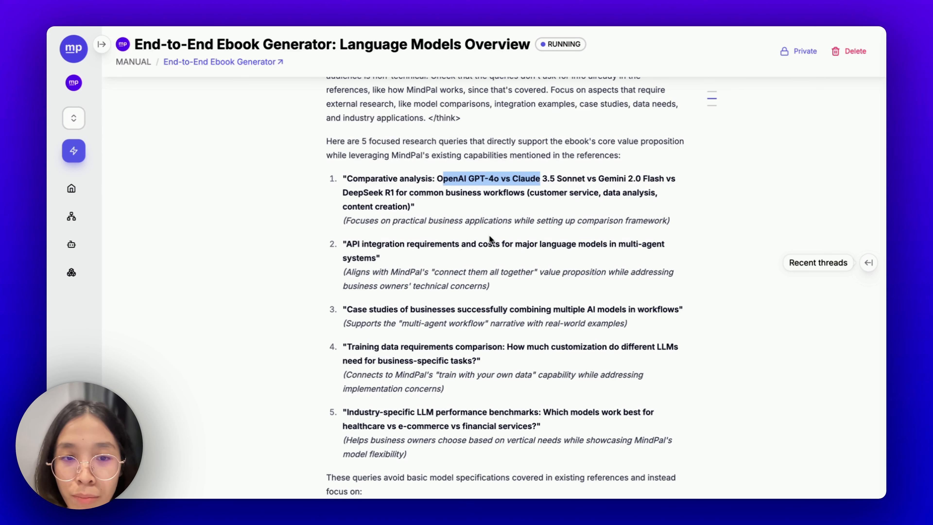
pyautogui.click(489, 235)
pyautogui.scroll(-2, 489, 235)
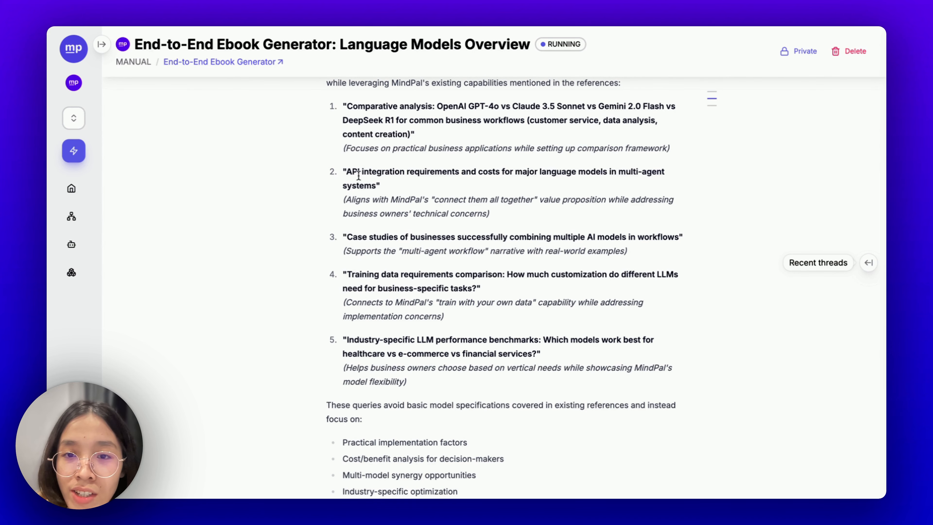
pyautogui.moveTo(344, 171); pyautogui.dragTo(466, 172)
pyautogui.doubleClick(468, 175)
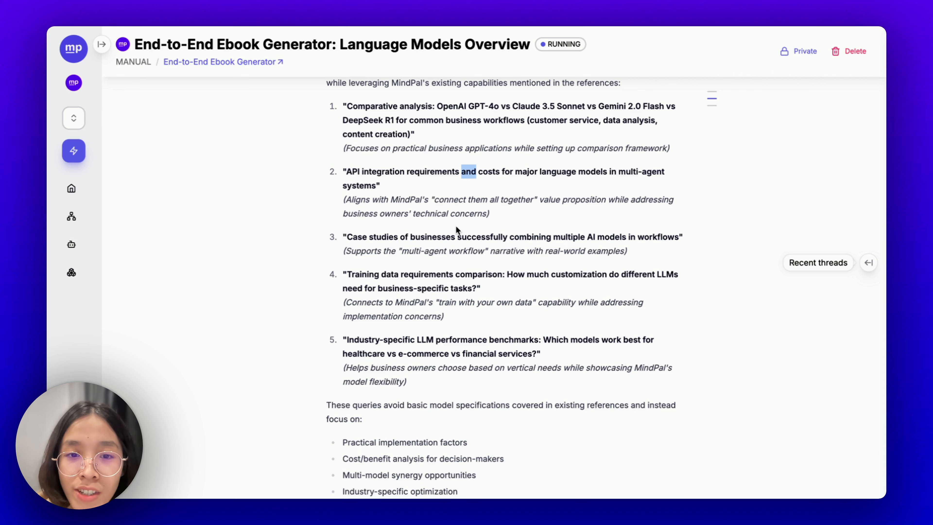
pyautogui.scroll(-3, 455, 257)
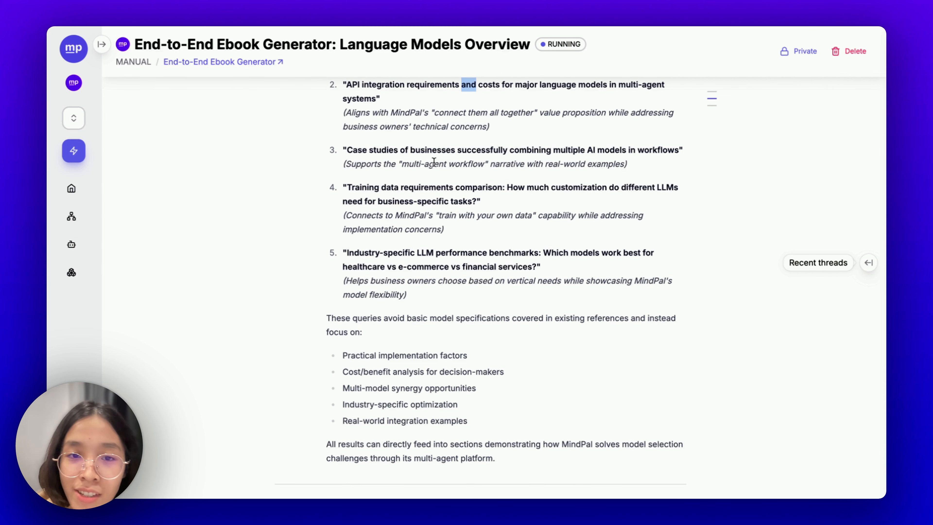
pyautogui.click(433, 187)
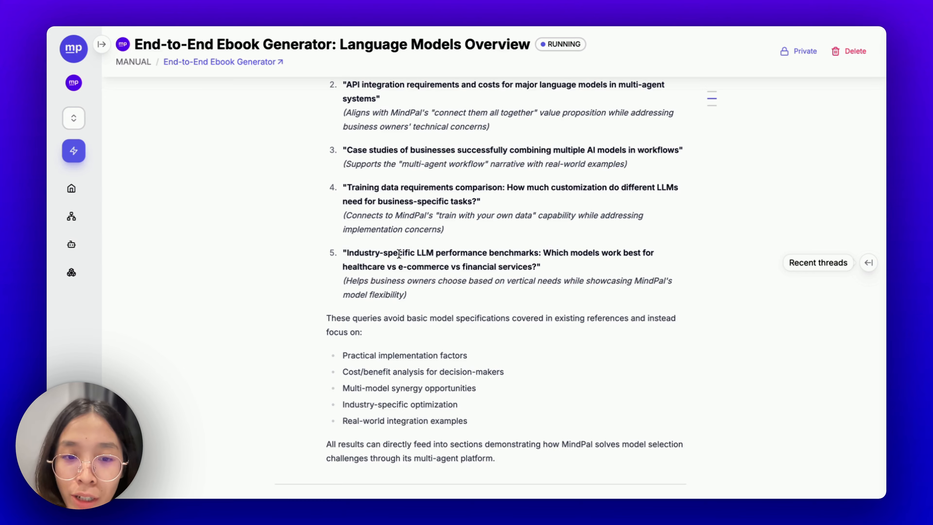
pyautogui.scroll(-10, 399, 254)
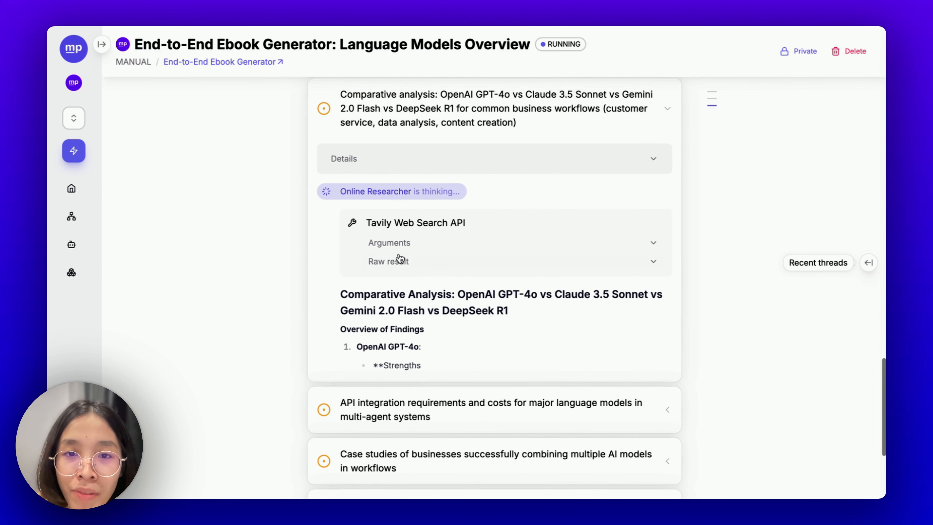
# - Scroll through the GPT-4o, Claude 3.5 Sonnet, Gemini 2.0 Flash and DeepSeek R1 comparison to its sources
pyautogui.scroll(2, 400, 257)
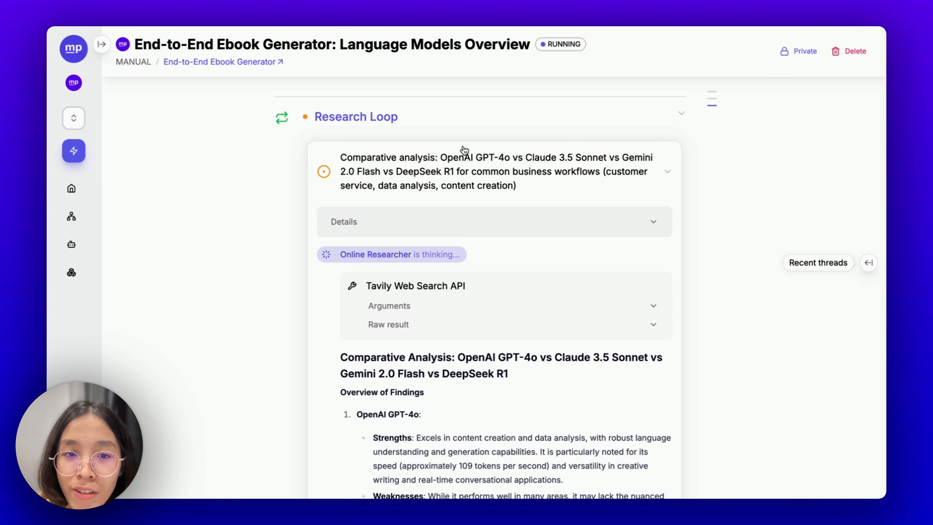
pyautogui.scroll(-1, 428, 178)
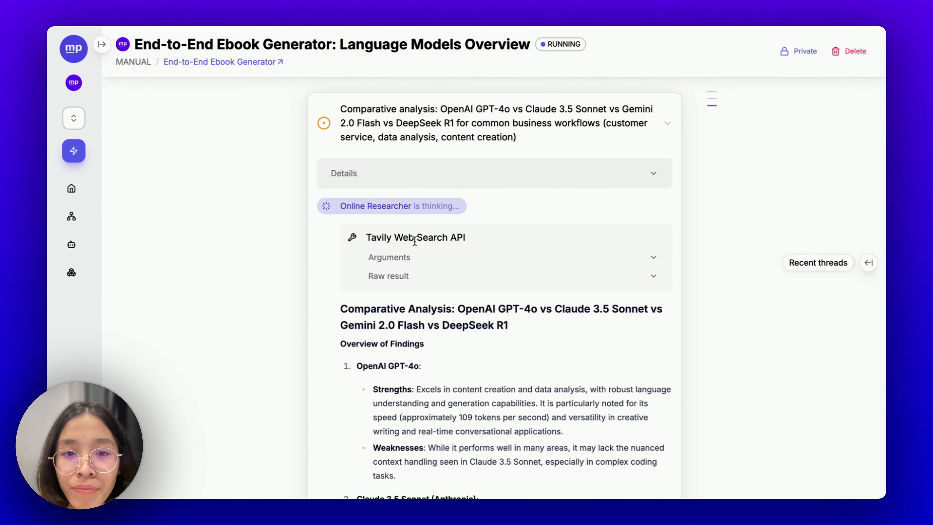
pyautogui.scroll(-2, 428, 239)
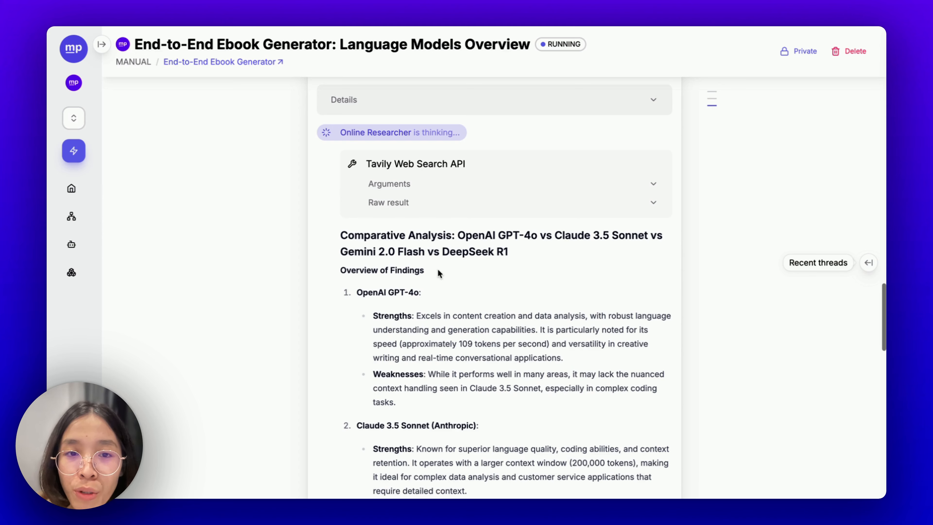
pyautogui.scroll(2, 438, 271)
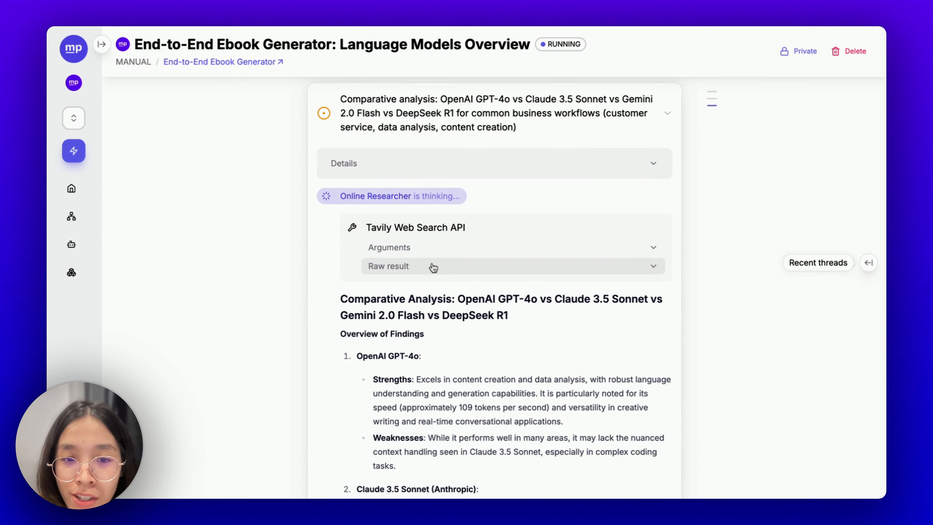
pyautogui.scroll(-1, 406, 361)
pyautogui.scroll(-3, 405, 362)
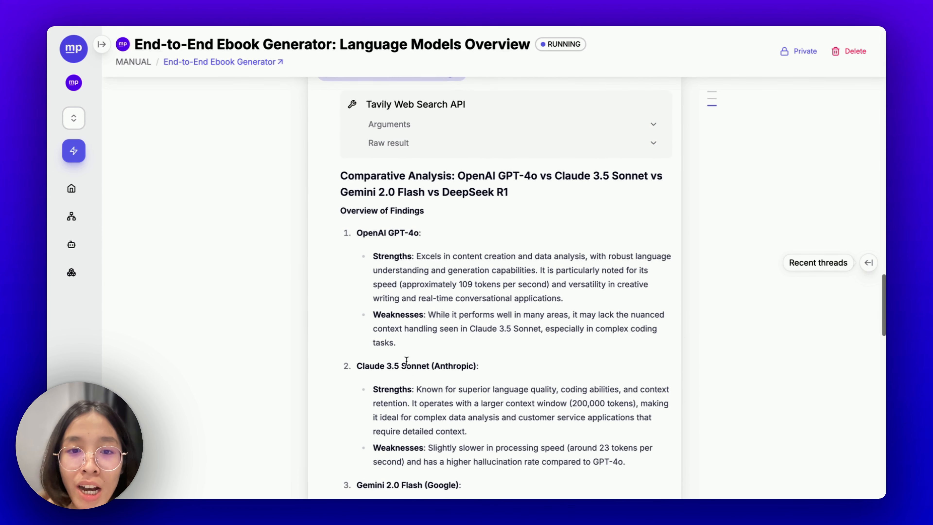
pyautogui.scroll(4, 398, 355)
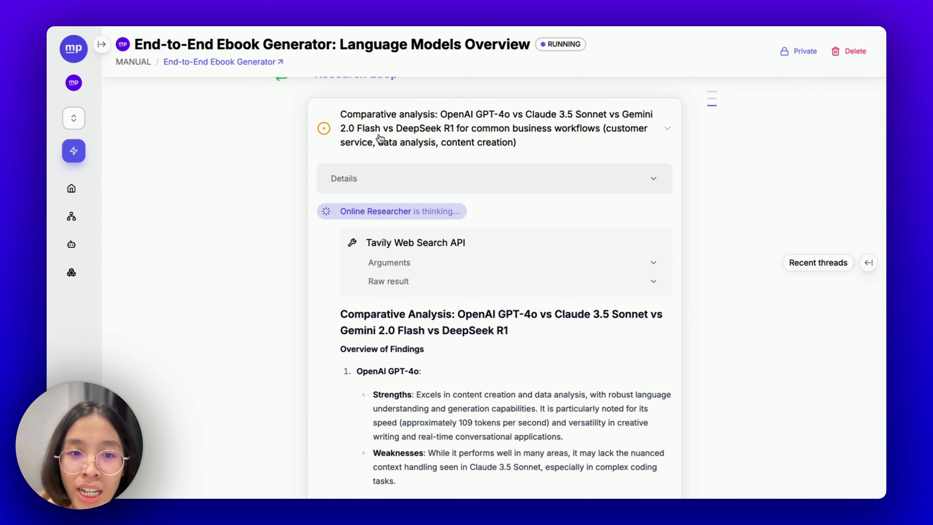
pyautogui.scroll(-2, 447, 267)
pyautogui.scroll(-10, 449, 268)
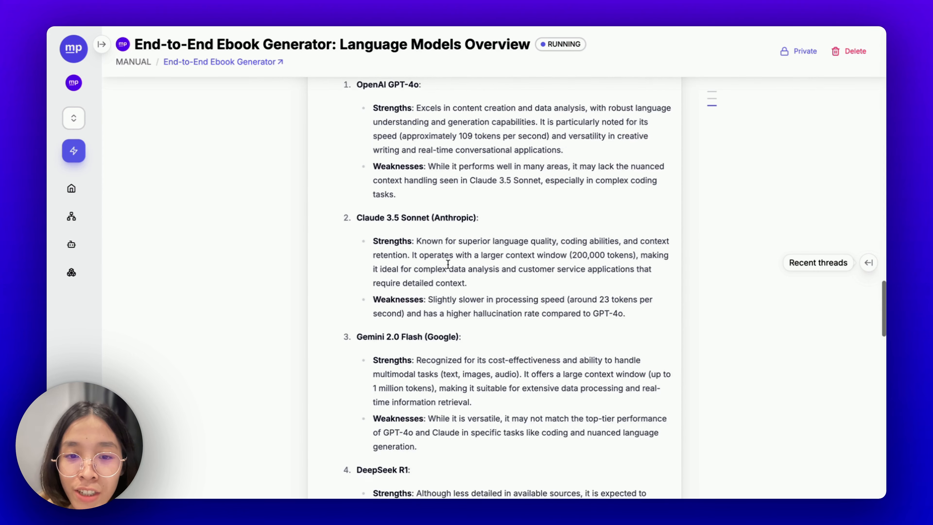
pyautogui.scroll(-1, 448, 265)
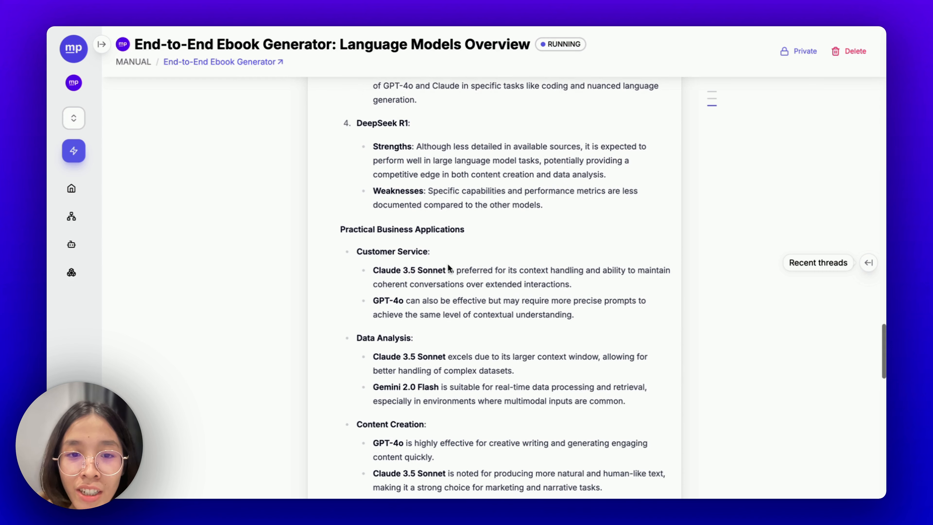
pyautogui.scroll(-3, 400, 188)
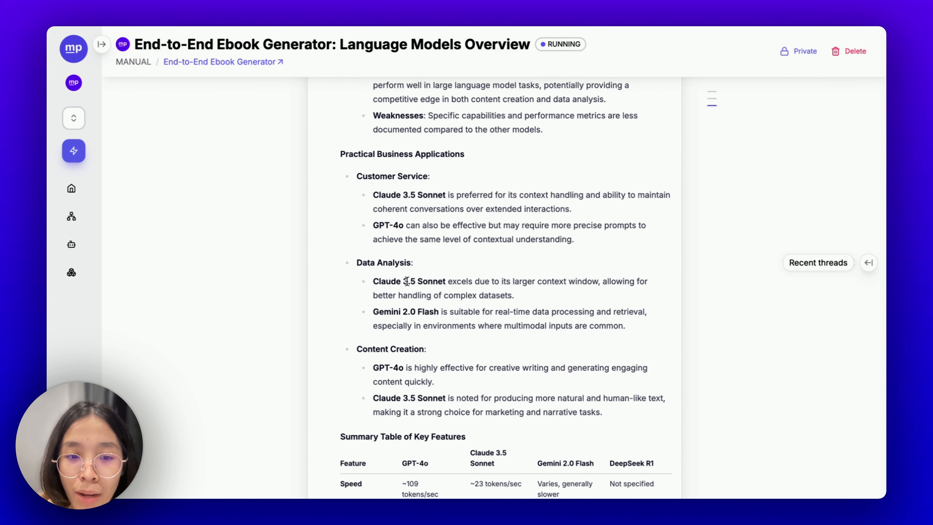
pyautogui.scroll(-8, 404, 280)
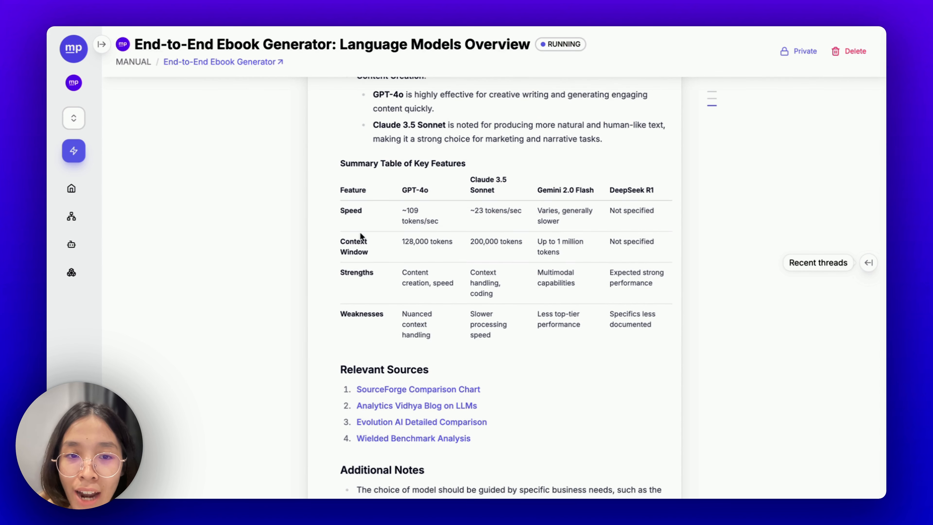
pyautogui.scroll(-5, 505, 220)
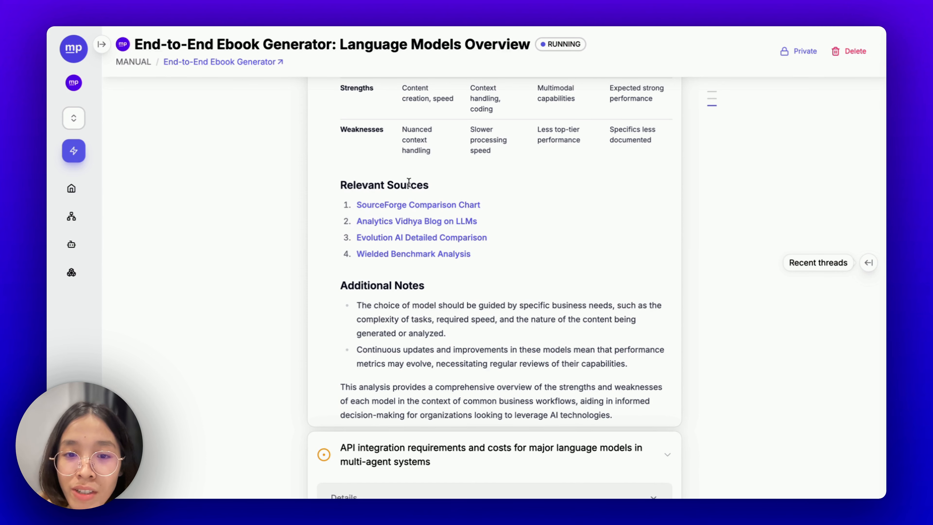
# - Scroll through the API integration and costs findings to the follow-up question cards
pyautogui.scroll(-11, 409, 183)
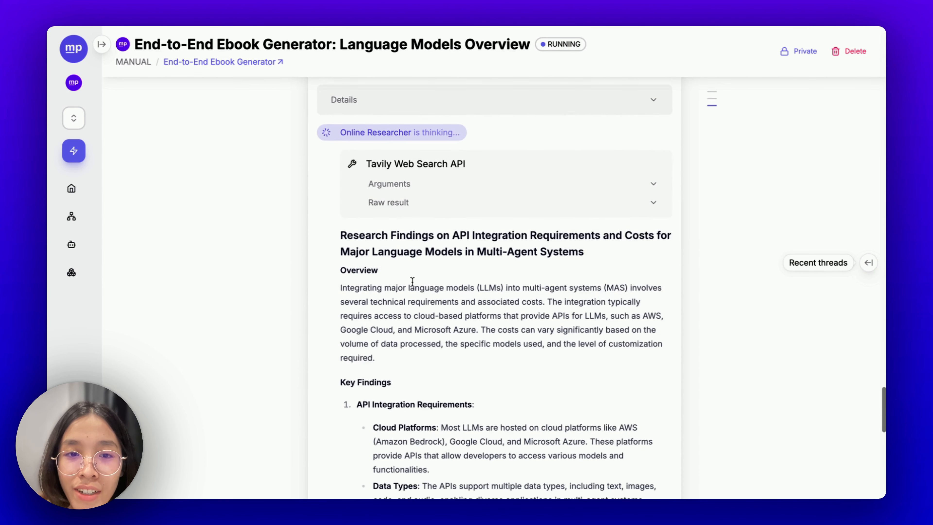
pyautogui.scroll(4, 412, 281)
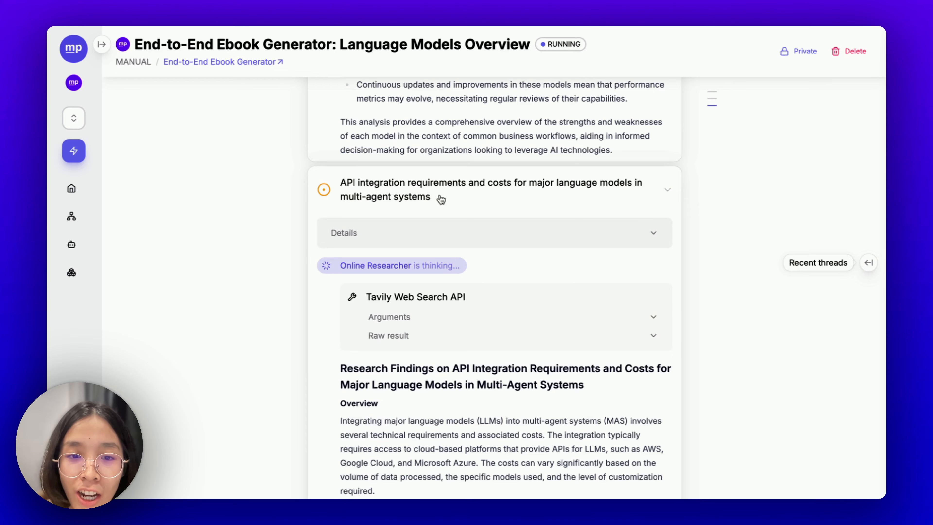
pyautogui.scroll(-15, 440, 199)
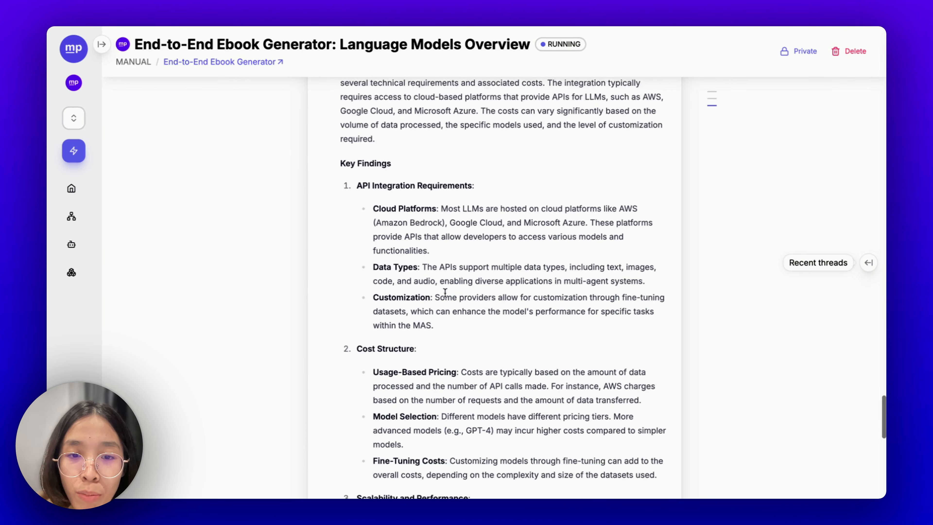
pyautogui.scroll(-14, 444, 292)
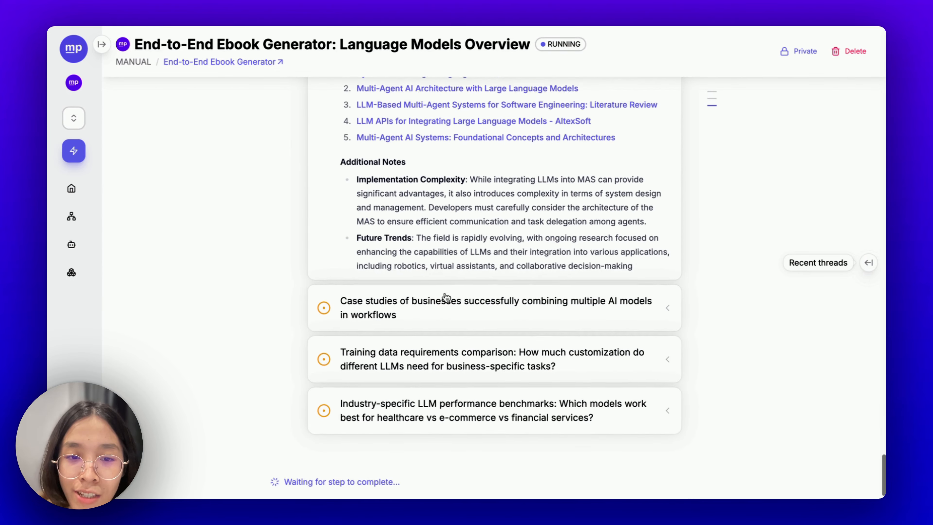
pyautogui.scroll(-3, 459, 272)
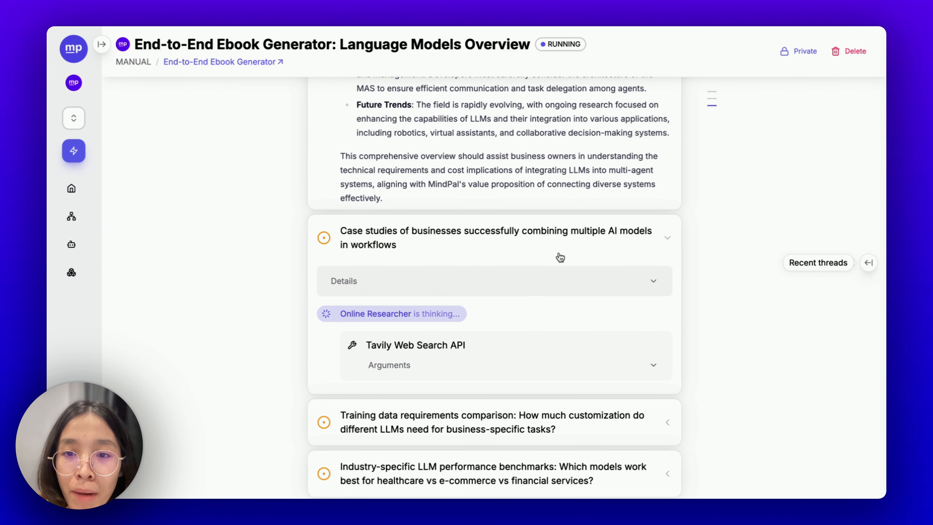
# - Scroll through the Lenovo, Microsoft, ServiceNow and Deloitte case-study findings
pyautogui.scroll(-4, 558, 254)
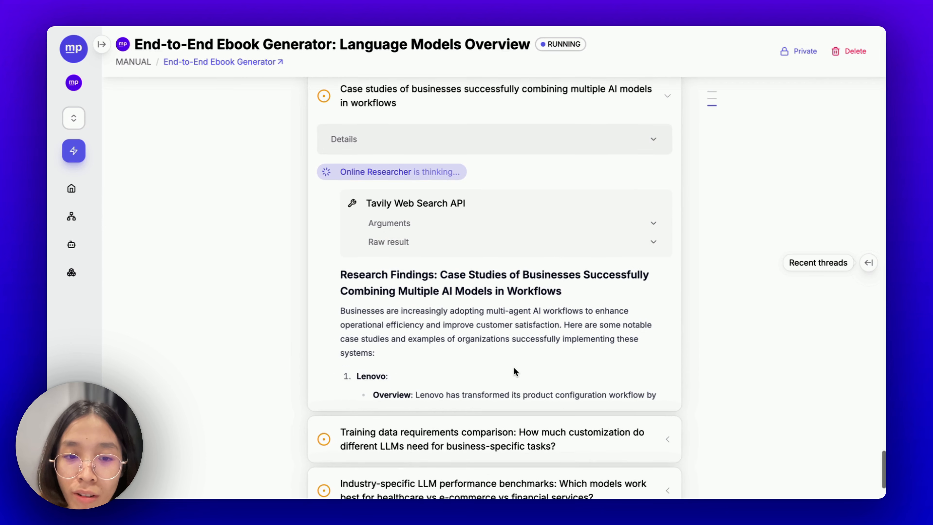
pyautogui.scroll(-2, 514, 370)
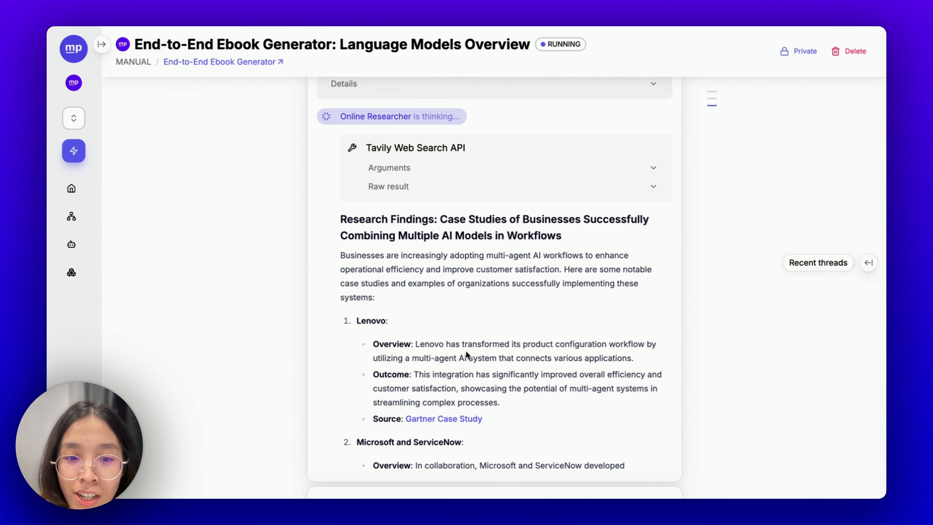
pyautogui.scroll(-2, 466, 351)
pyautogui.scroll(-2, 466, 351)
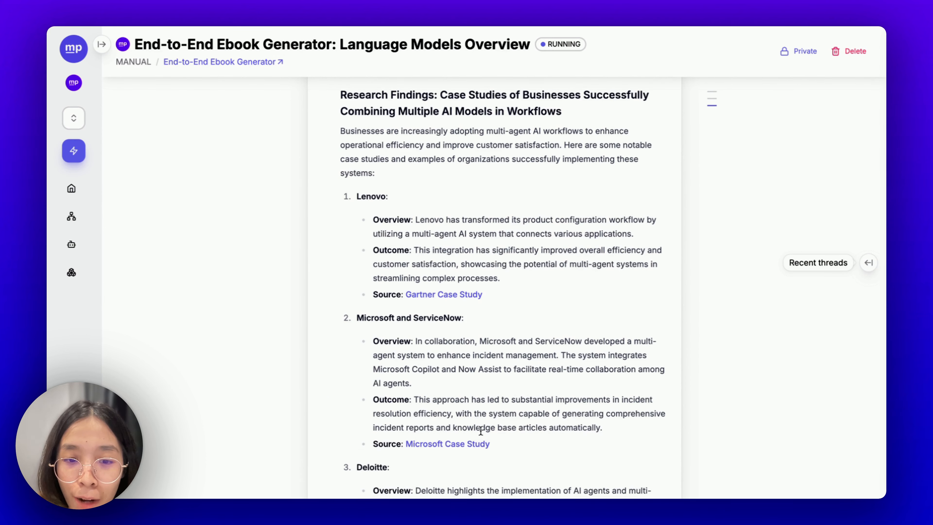
pyautogui.scroll(-2, 481, 431)
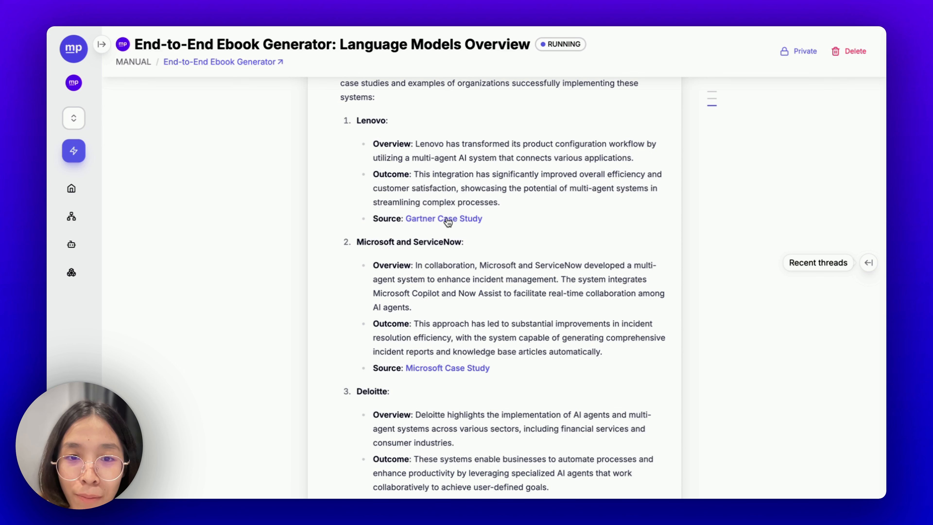
pyautogui.scroll(1, 465, 279)
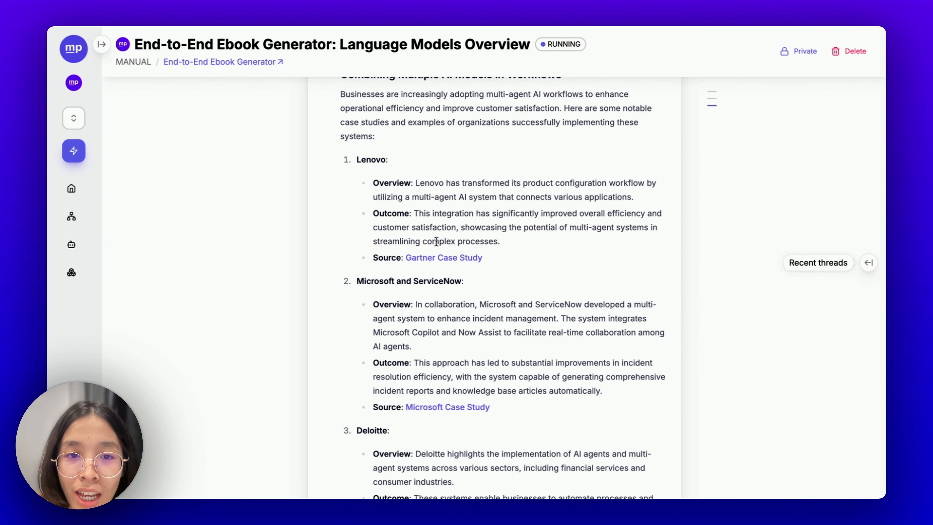
pyautogui.scroll(-4, 404, 204)
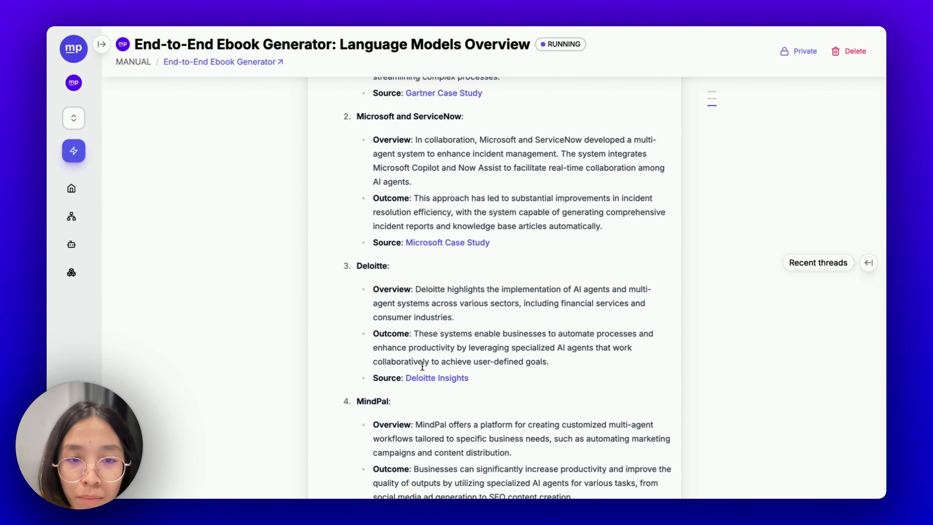
pyautogui.scroll(-2, 422, 366)
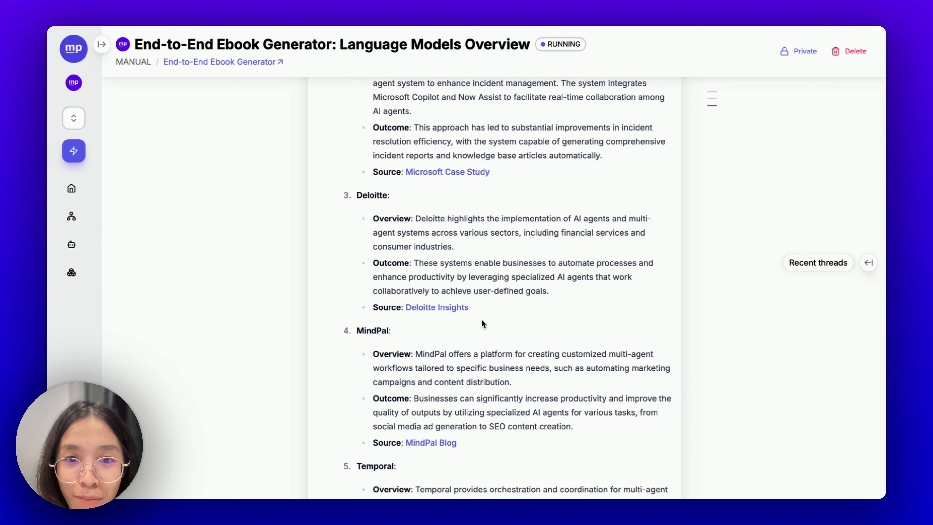
pyautogui.scroll(-3, 442, 273)
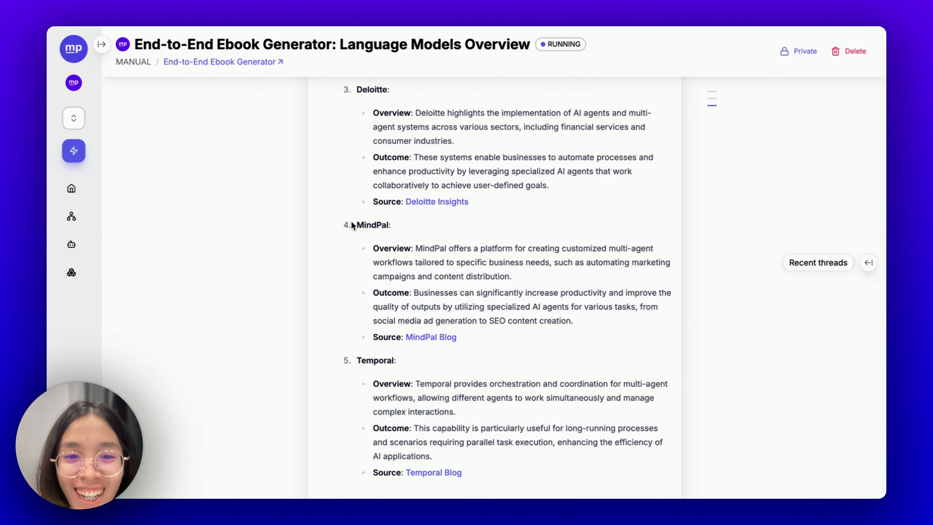
# - Highlight the MindPal case study entry, then continue to Relevant Sources
pyautogui.moveTo(352, 225); pyautogui.dragTo(375, 235)
pyautogui.click(490, 334)
pyautogui.scroll(-5, 455, 255)
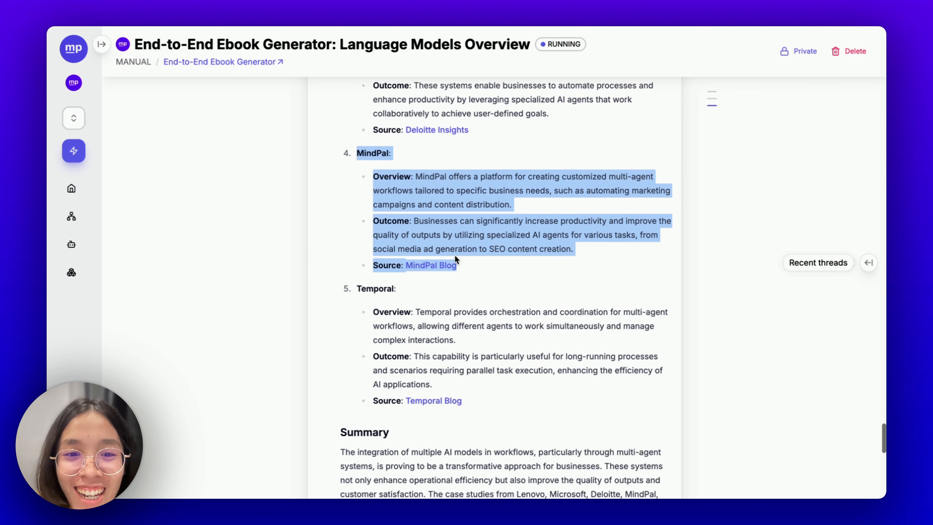
pyautogui.scroll(1, 481, 242)
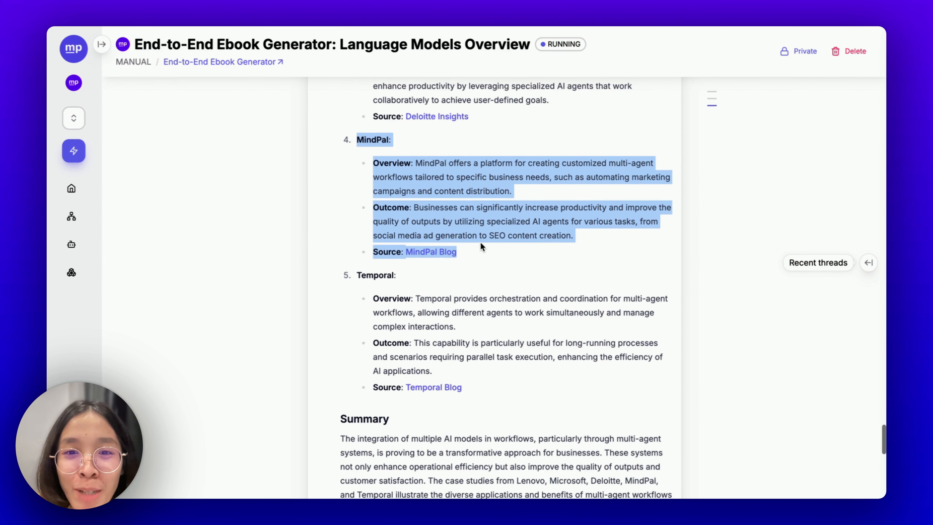
pyautogui.scroll(-3, 480, 242)
pyautogui.click(480, 242)
pyautogui.scroll(-8, 481, 243)
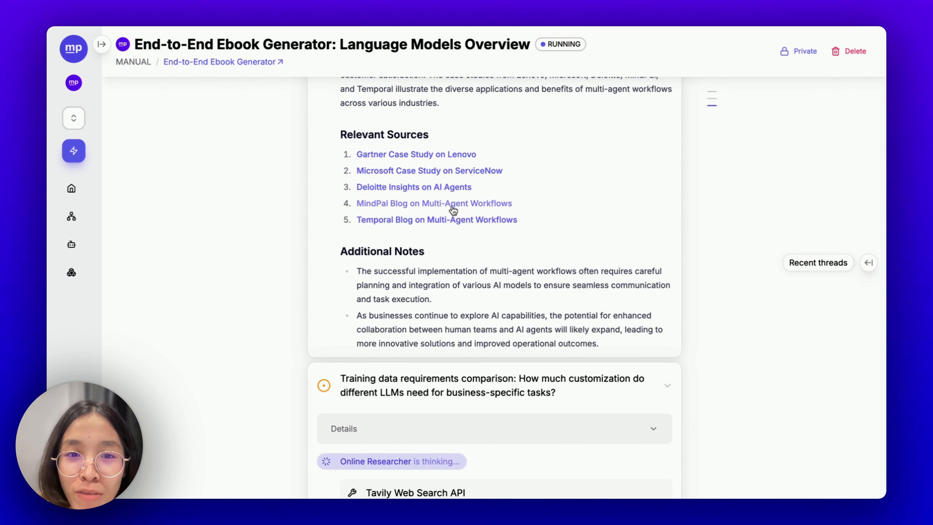
# - Open the MindPal Blog on Multi-Agent Workflows source, then reach the training-data findings
pyautogui.click(390, 204)
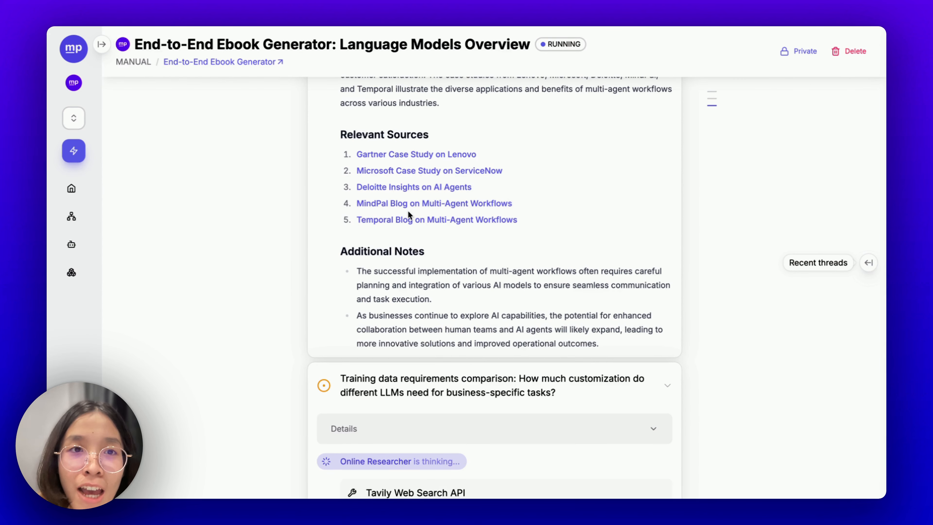
pyautogui.scroll(-6, 408, 212)
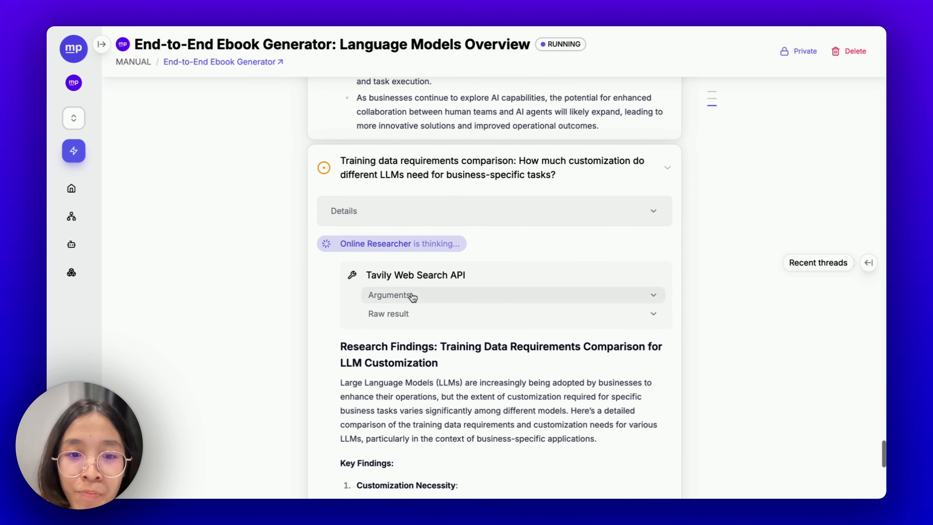
pyautogui.scroll(-1, 437, 178)
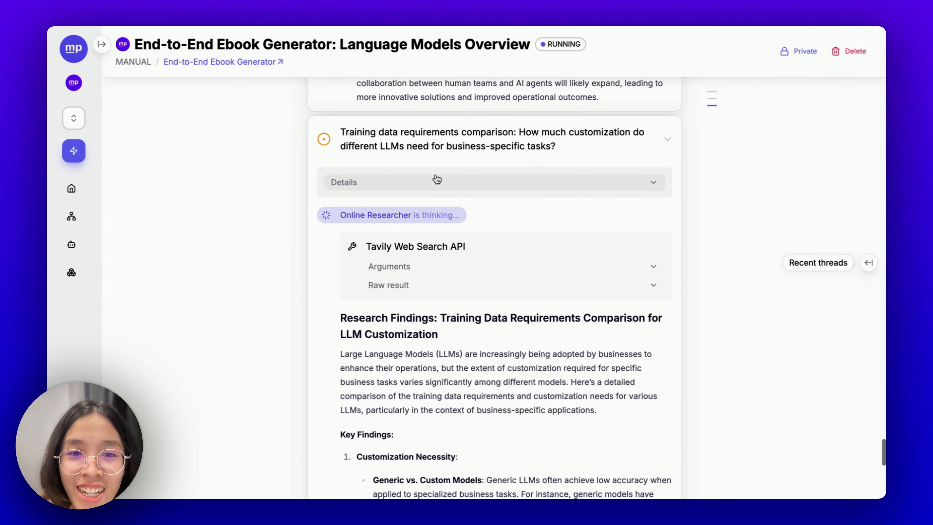
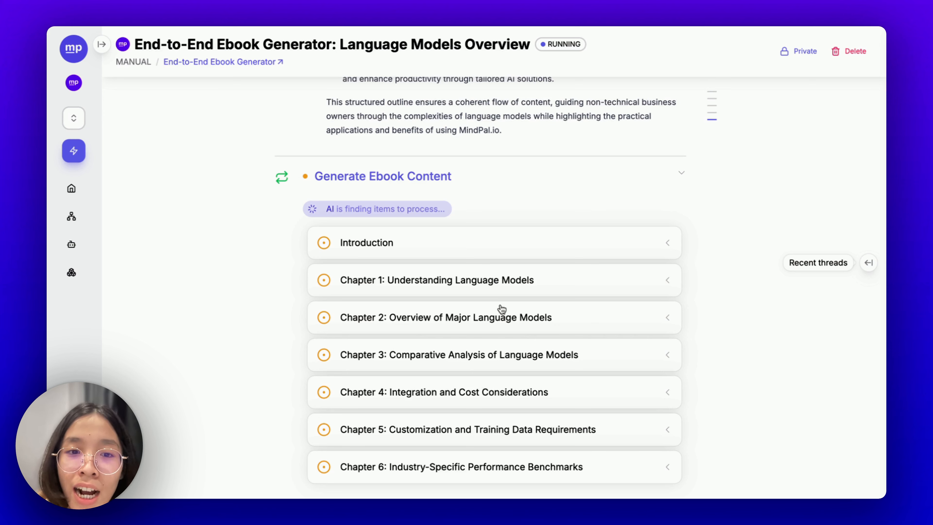
# - Follow the chapter list past Chapter 7 until the Introduction card is marked complete
pyautogui.scroll(-1, 501, 310)
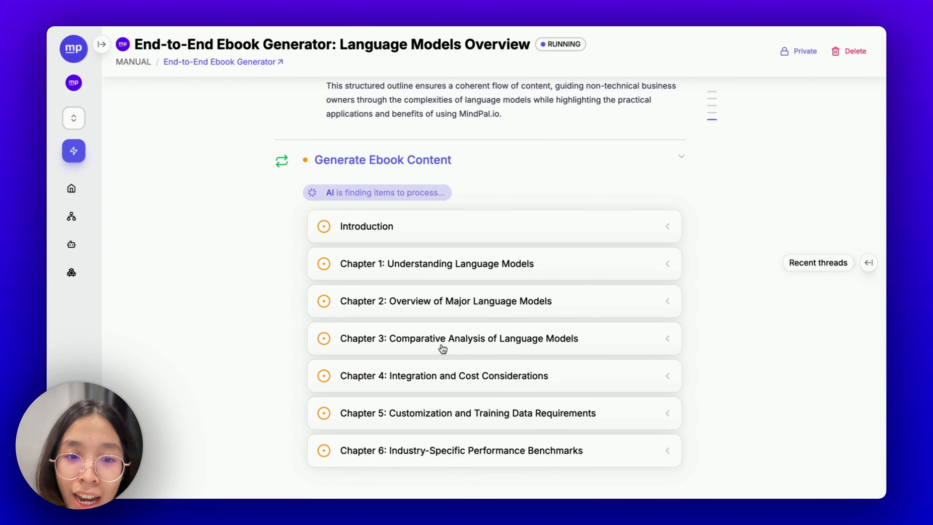
pyautogui.scroll(-5, 470, 395)
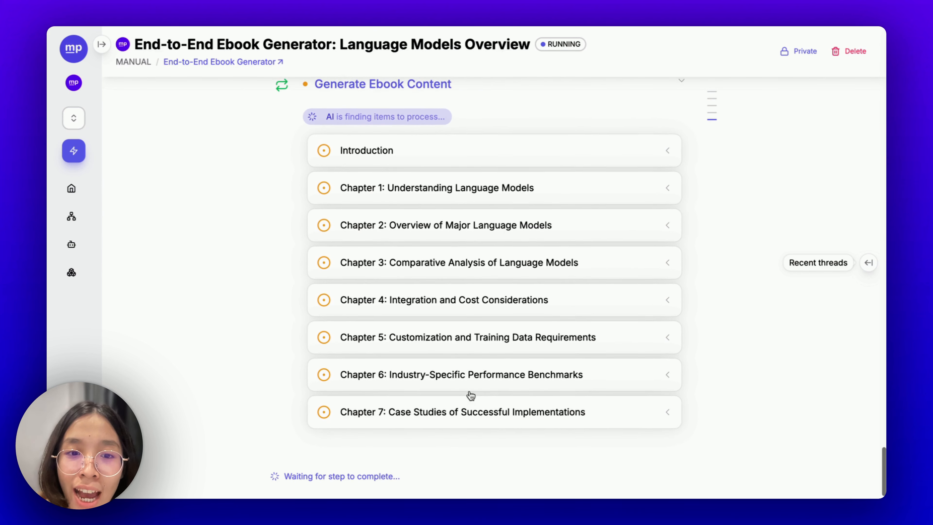
pyautogui.scroll(3, 471, 395)
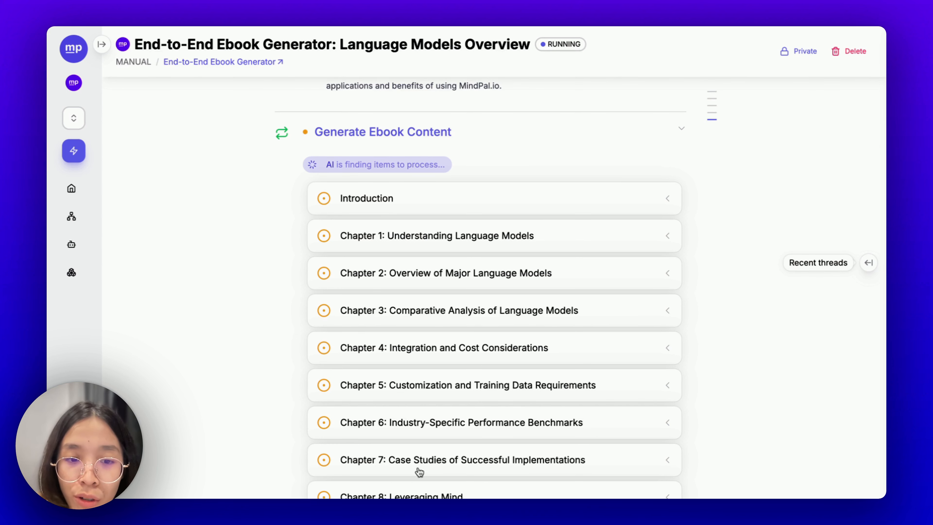
pyautogui.scroll(-5, 469, 363)
pyautogui.scroll(3, 470, 364)
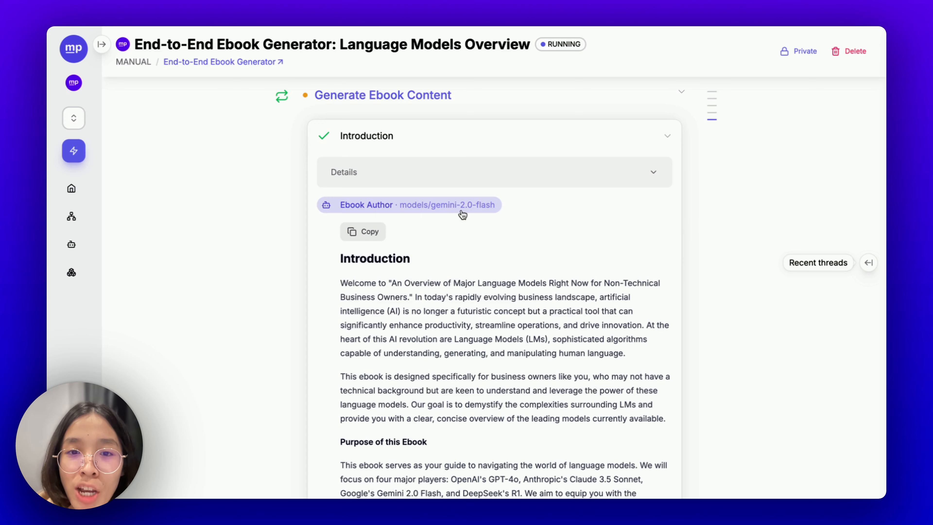
# - Read down through the Introduction, Chapter 1 and Chapter 2 text until Chapter 3 completes
pyautogui.scroll(-1, 507, 261)
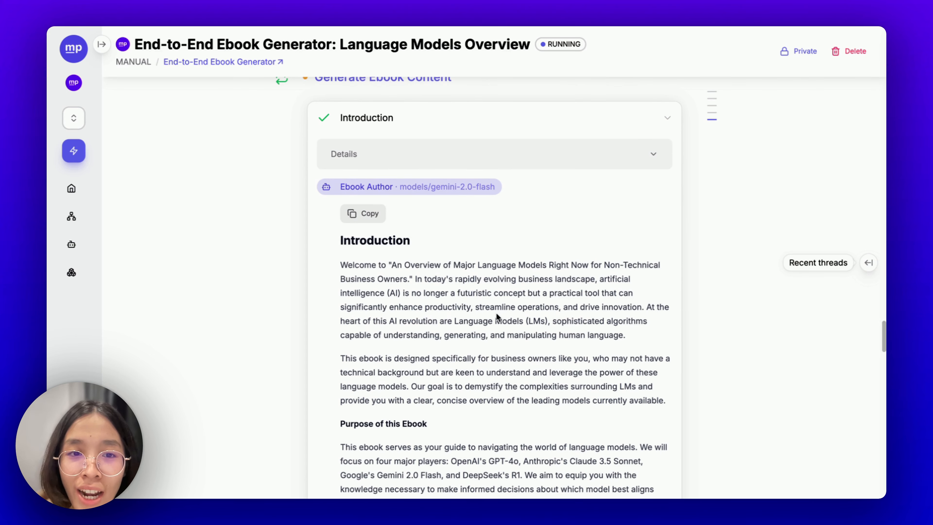
pyautogui.scroll(-10, 460, 340)
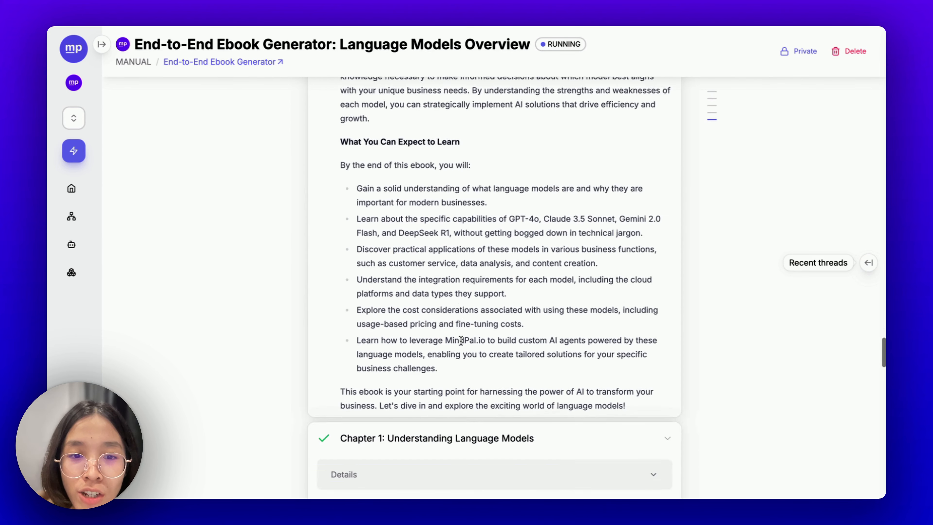
pyautogui.scroll(-3, 460, 341)
pyautogui.scroll(4, 459, 340)
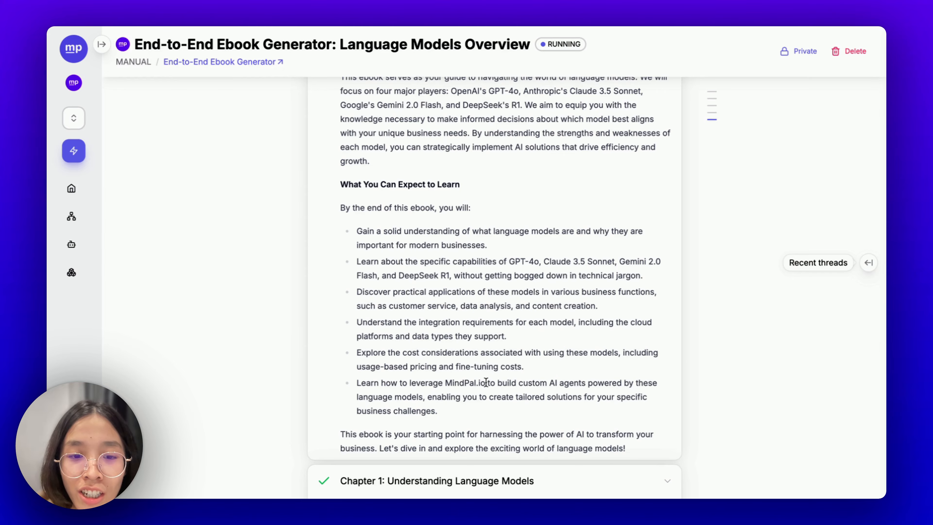
pyautogui.scroll(-10, 486, 382)
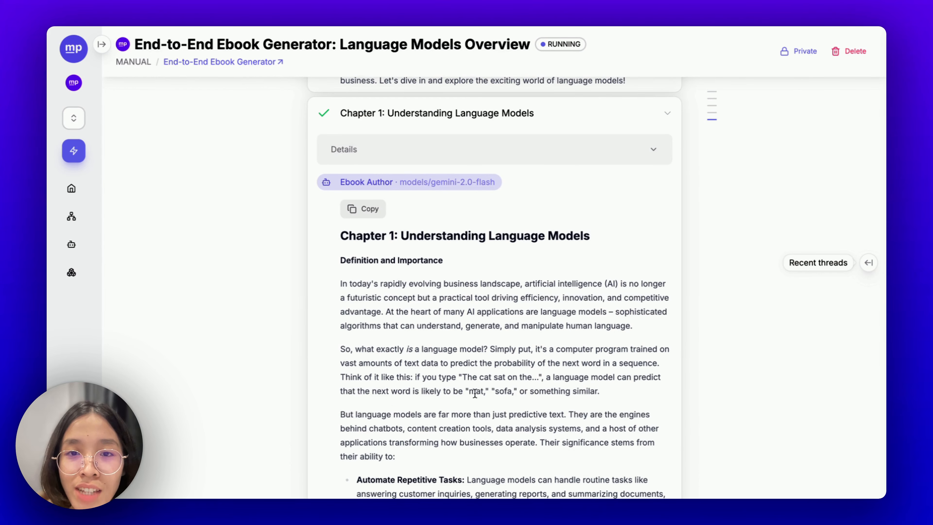
pyautogui.scroll(-20, 474, 393)
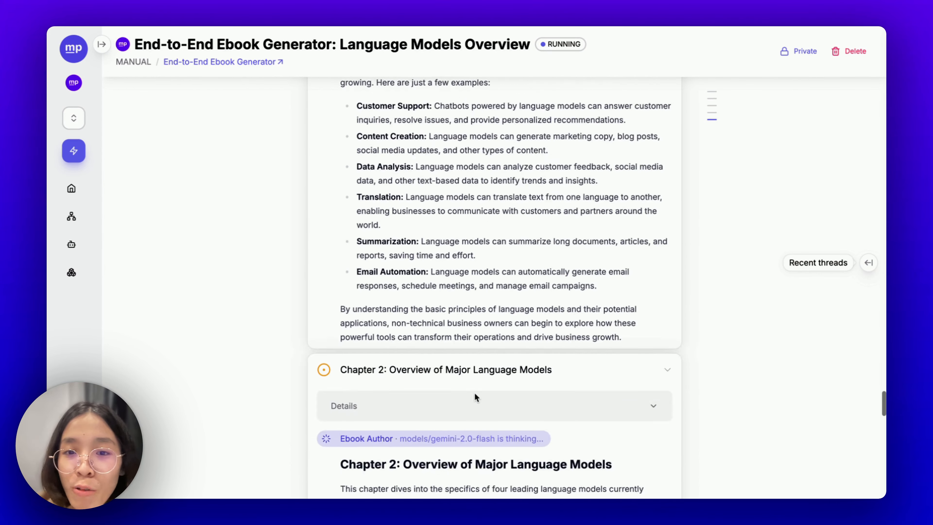
pyautogui.scroll(-4, 474, 393)
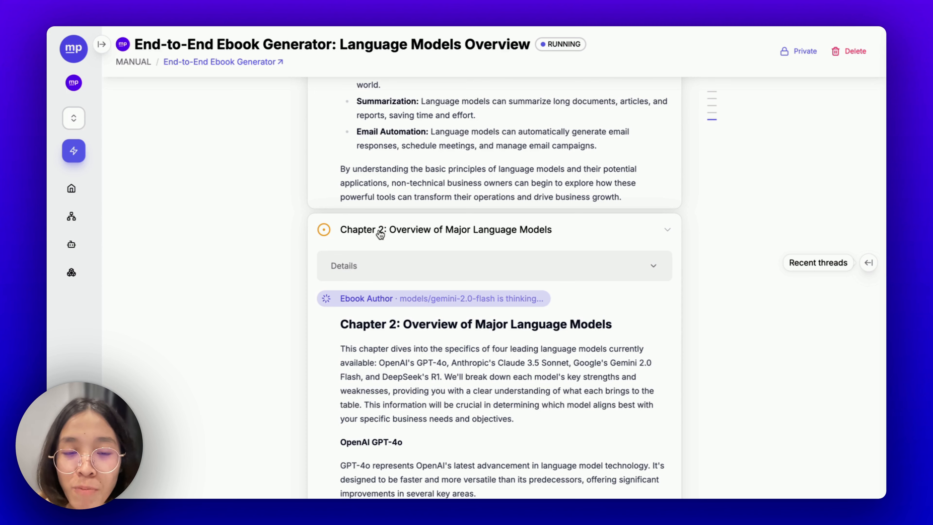
pyautogui.scroll(-6, 406, 236)
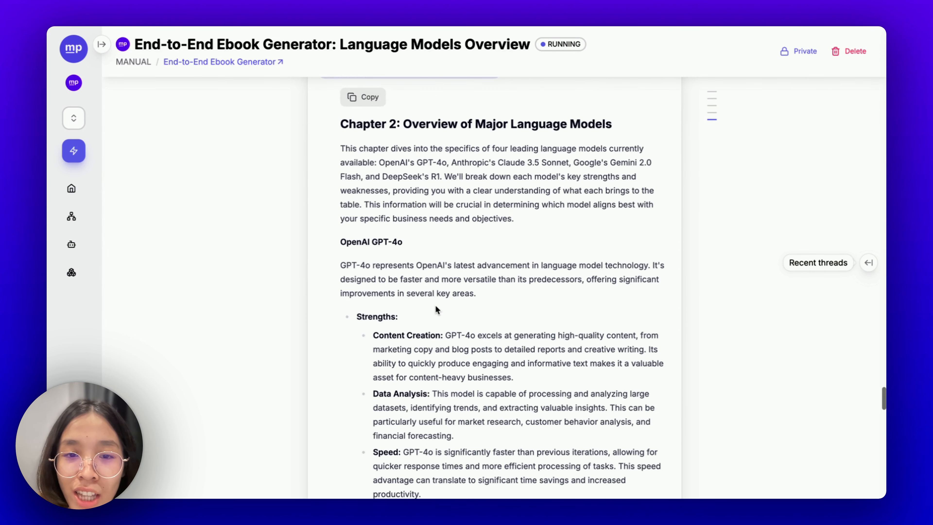
pyautogui.scroll(-4, 405, 255)
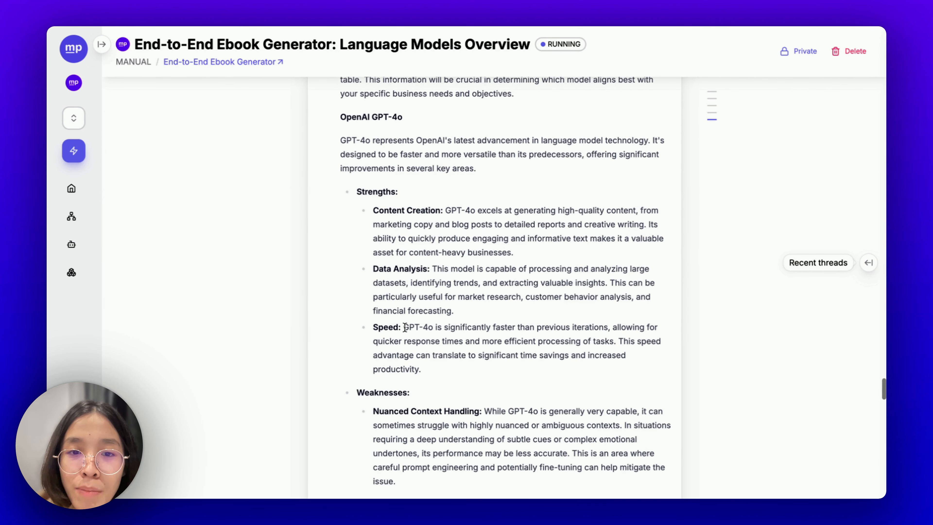
pyautogui.scroll(-2, 404, 327)
pyautogui.scroll(1, 404, 327)
pyautogui.scroll(-4, 398, 209)
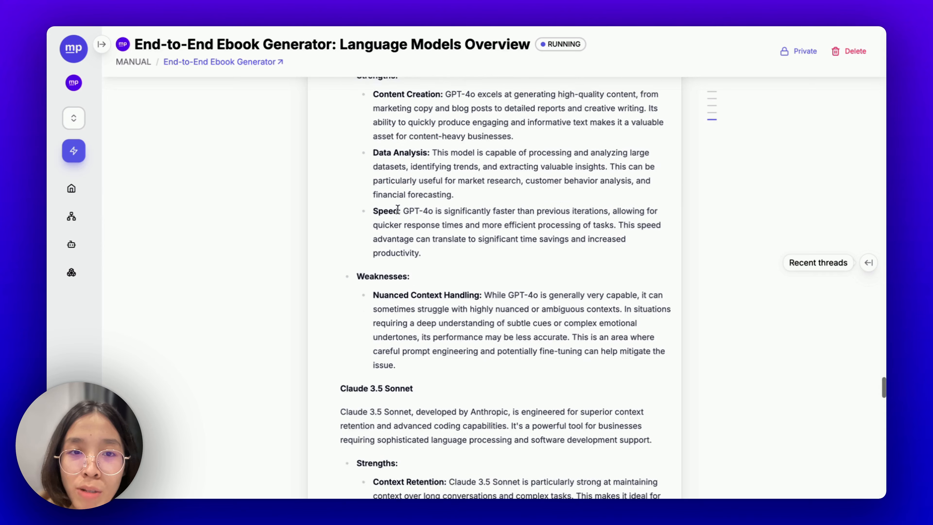
pyautogui.scroll(-13, 398, 209)
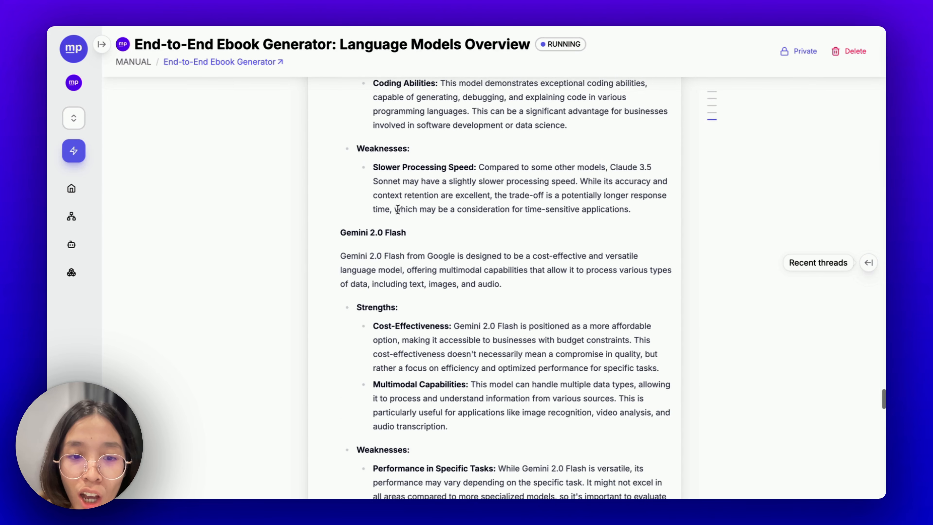
pyautogui.scroll(-3, 397, 208)
pyautogui.scroll(-3, 393, 254)
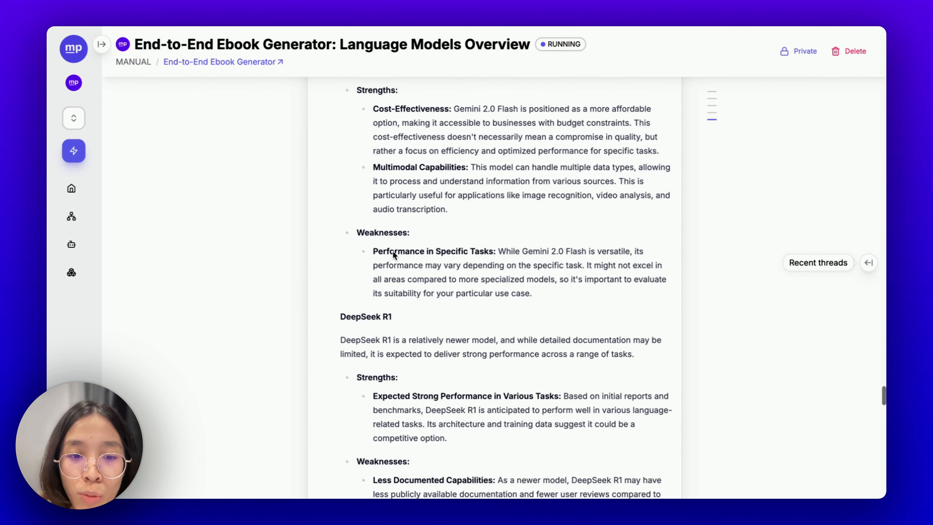
pyautogui.scroll(-6, 393, 254)
pyautogui.scroll(-5, 393, 252)
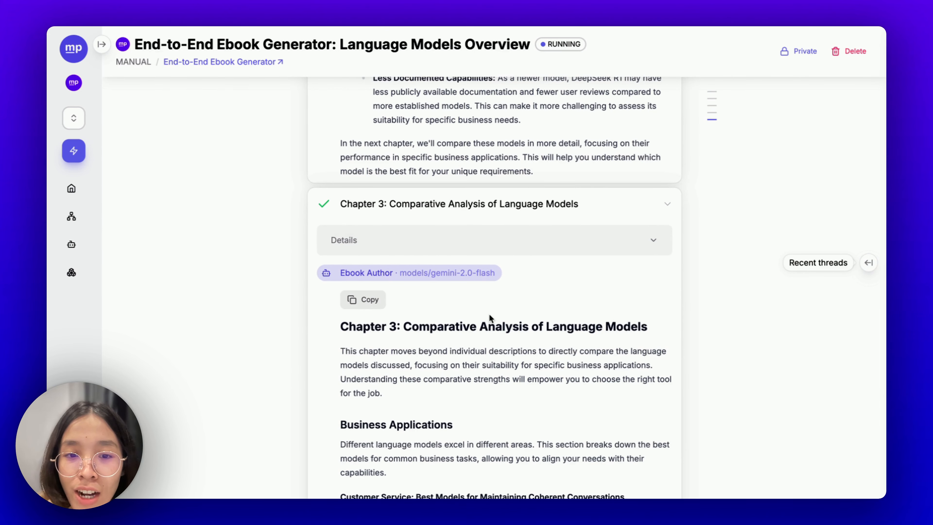
# - Review Chapter 3's summary table and Chapter 4 while Chapter 5 finishes generating
pyautogui.scroll(-3, 439, 396)
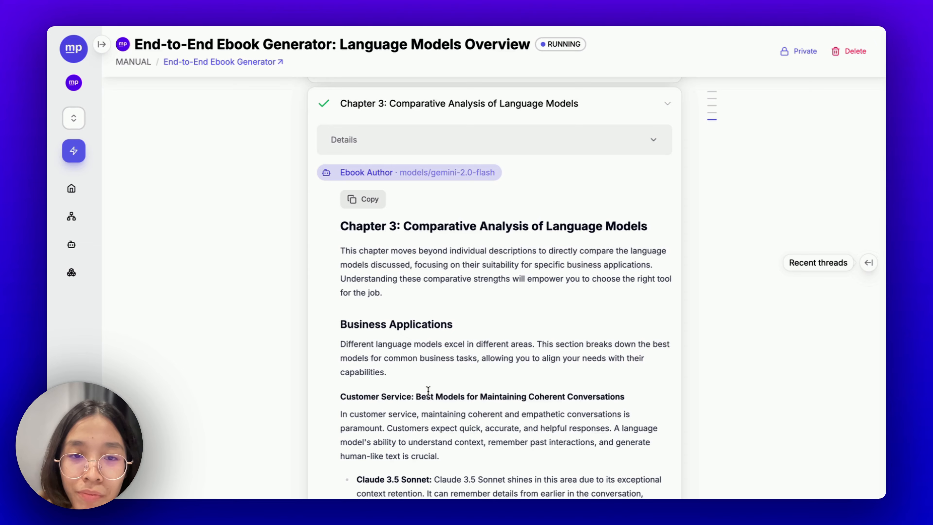
pyautogui.scroll(-15, 428, 390)
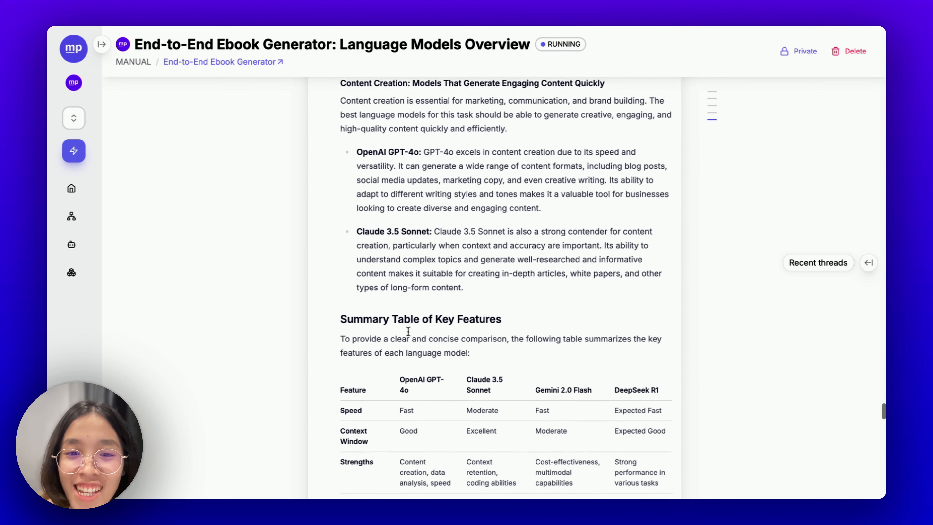
pyautogui.scroll(-12, 408, 332)
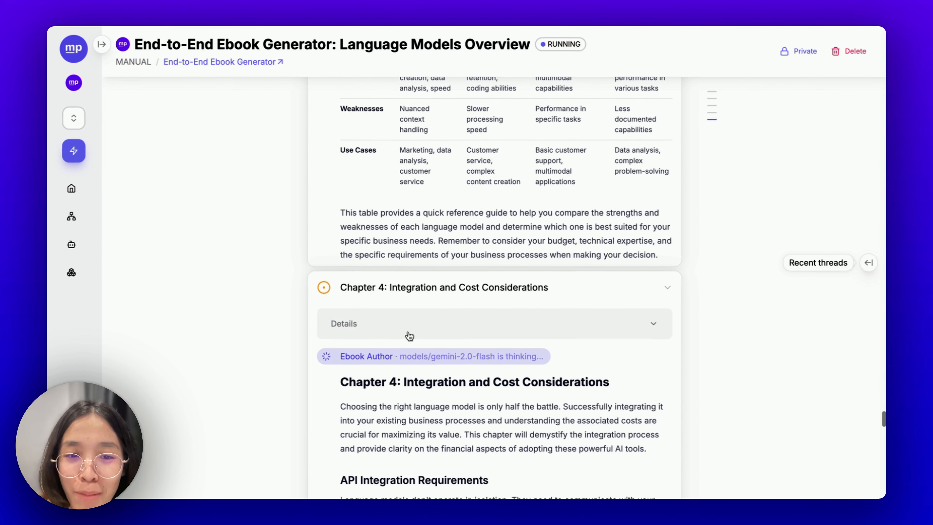
pyautogui.scroll(-8, 489, 379)
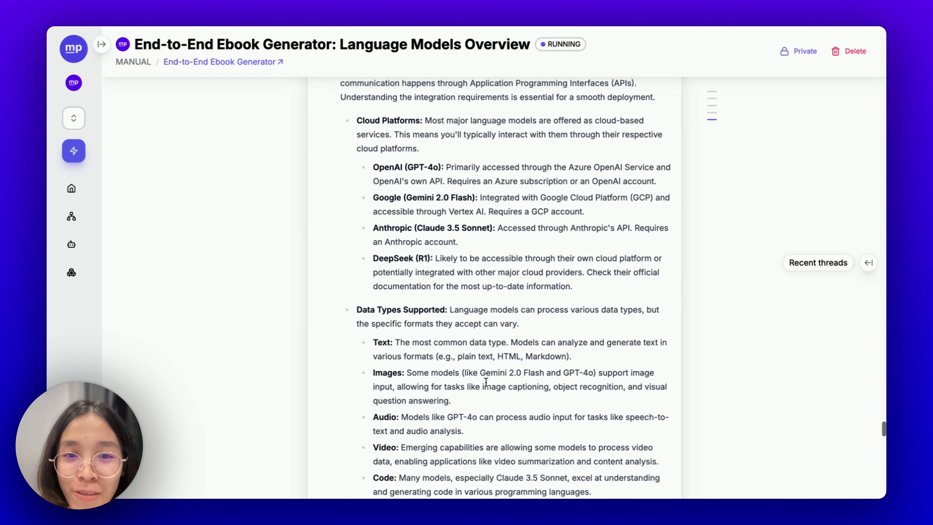
pyautogui.scroll(8, 485, 382)
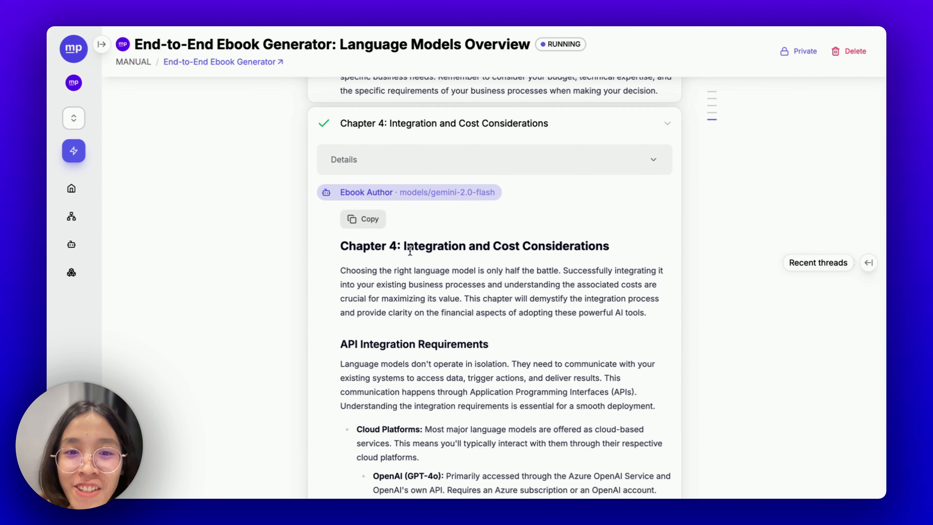
pyautogui.scroll(-20, 507, 316)
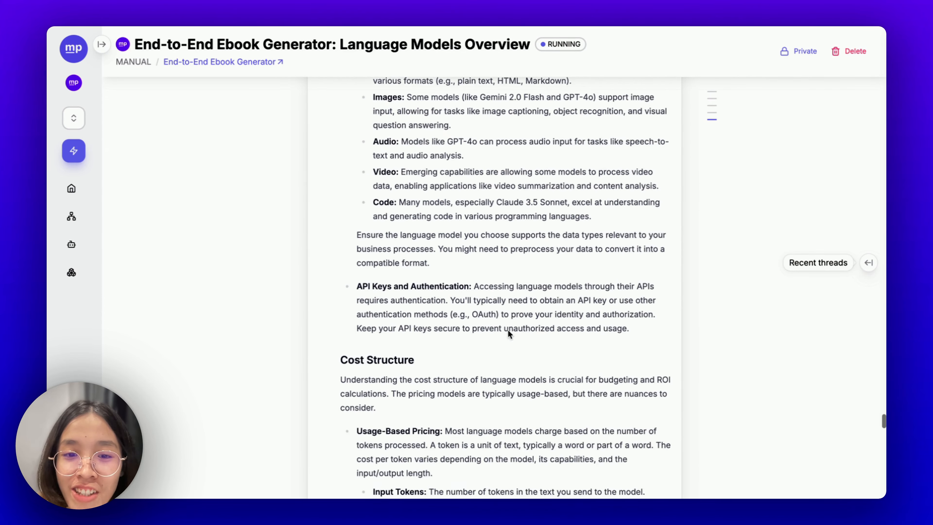
pyautogui.scroll(-20, 509, 334)
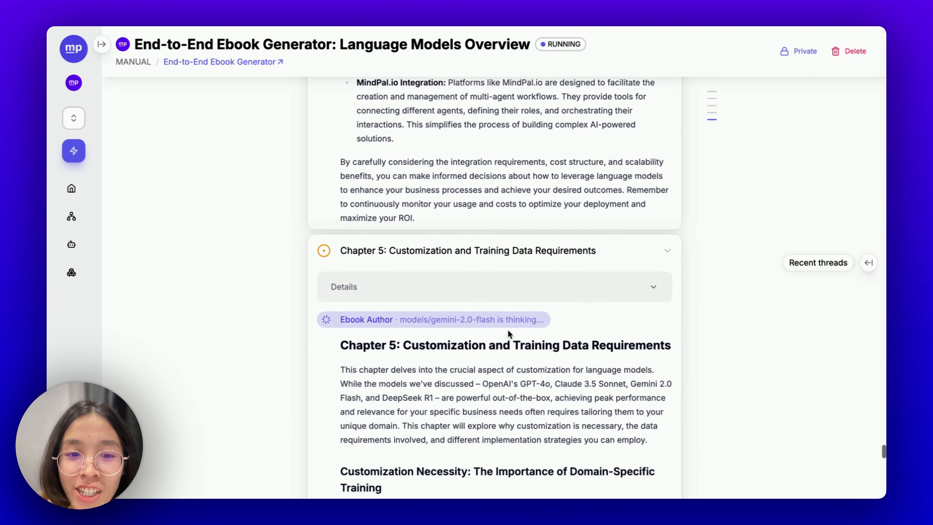
pyautogui.scroll(-3, 486, 302)
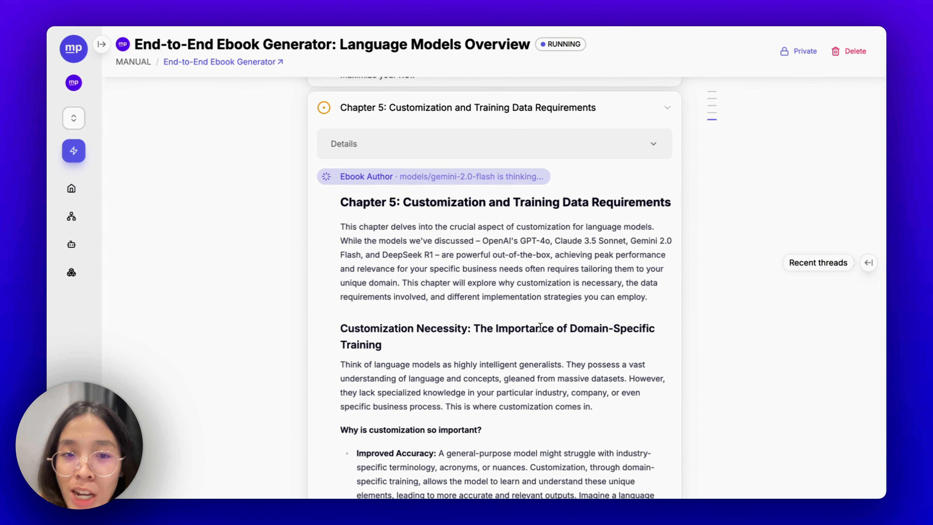
pyautogui.scroll(-13, 536, 355)
pyautogui.scroll(11, 536, 355)
pyautogui.scroll(3, 536, 355)
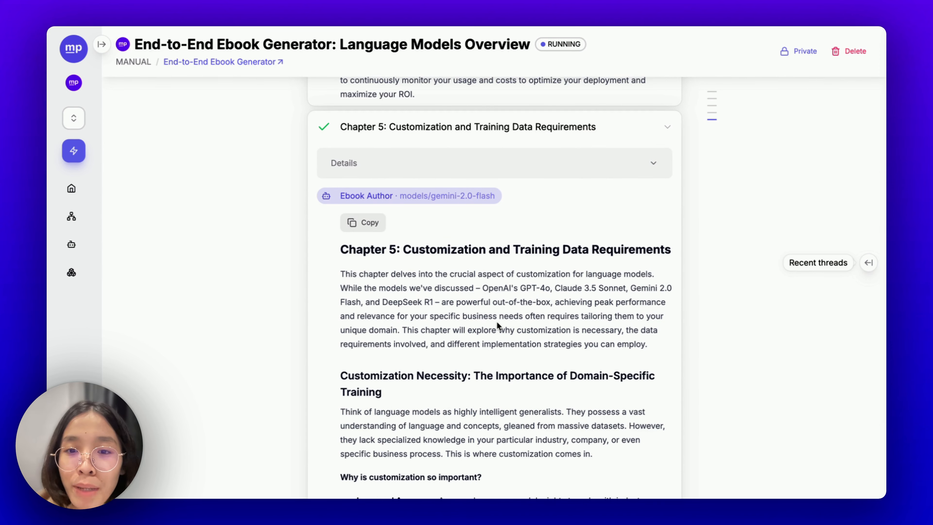
pyautogui.scroll(-3, 496, 321)
pyautogui.scroll(2, 496, 323)
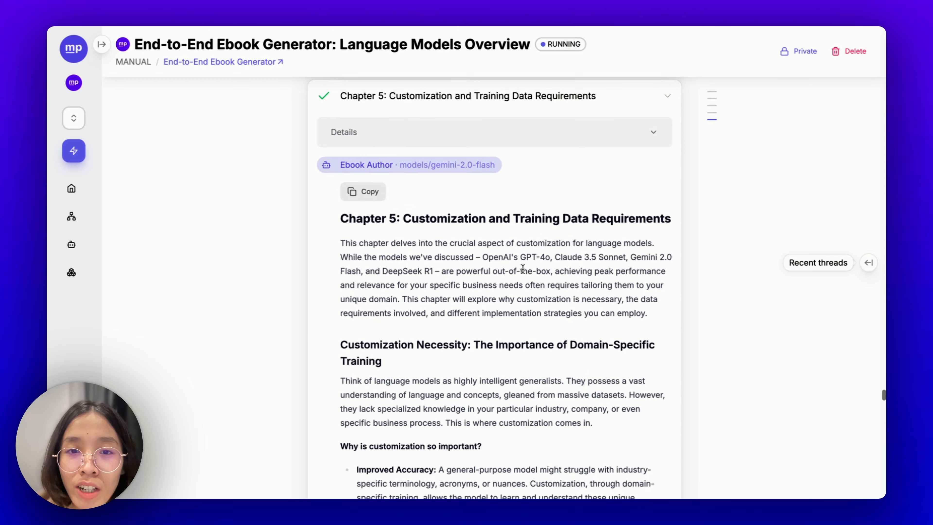
pyautogui.scroll(-1, 447, 402)
pyautogui.scroll(-20, 446, 402)
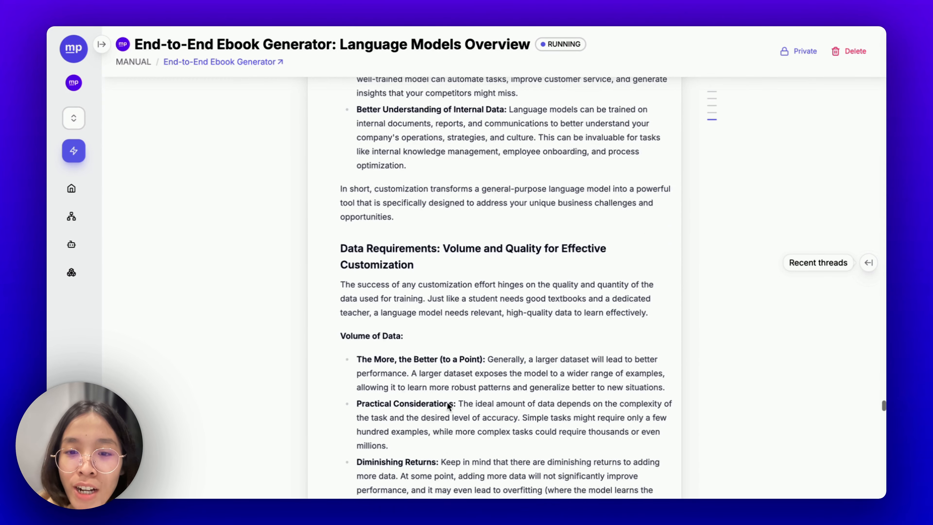
pyautogui.scroll(-12, 447, 402)
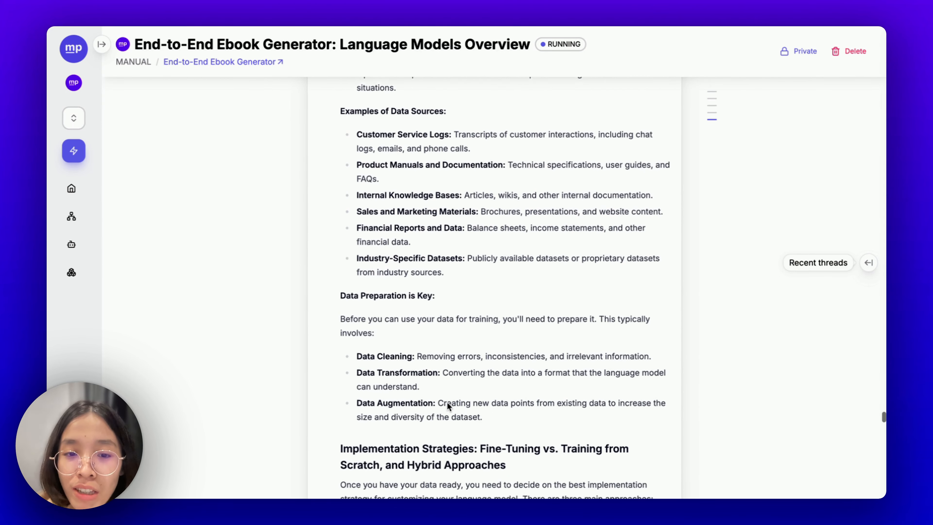
pyautogui.scroll(-2, 447, 402)
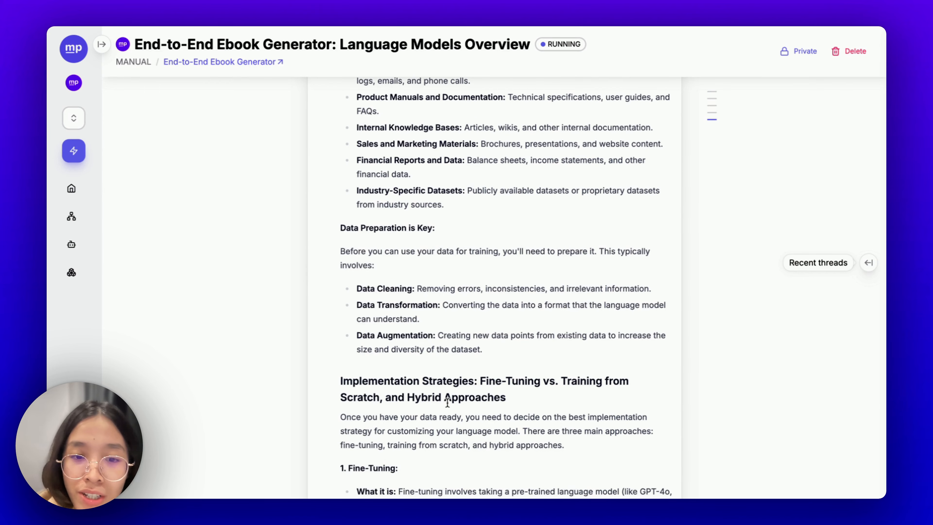
pyautogui.scroll(-15, 446, 403)
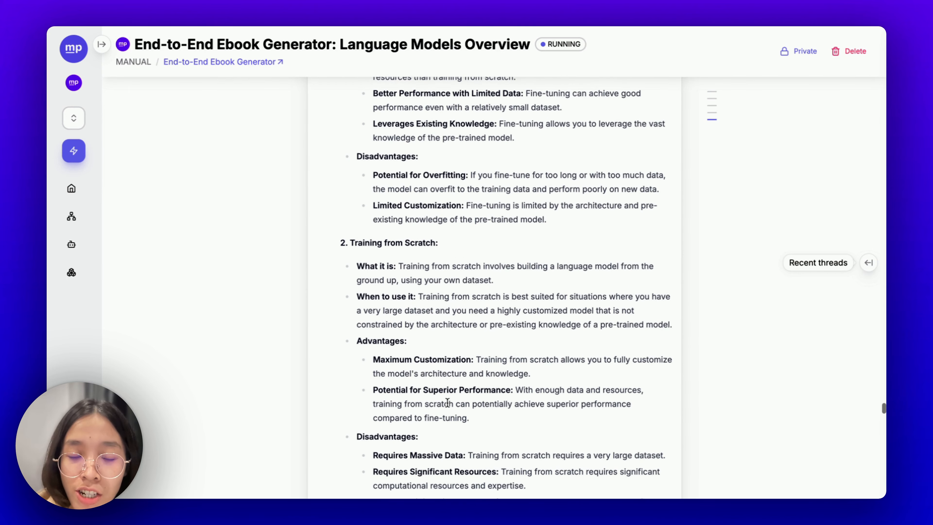
pyautogui.scroll(-11, 447, 403)
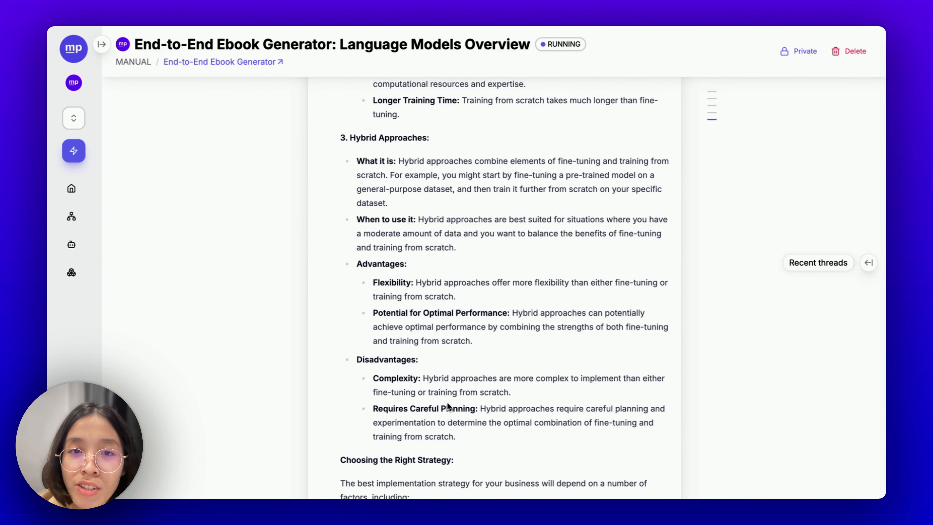
pyautogui.scroll(-15, 447, 405)
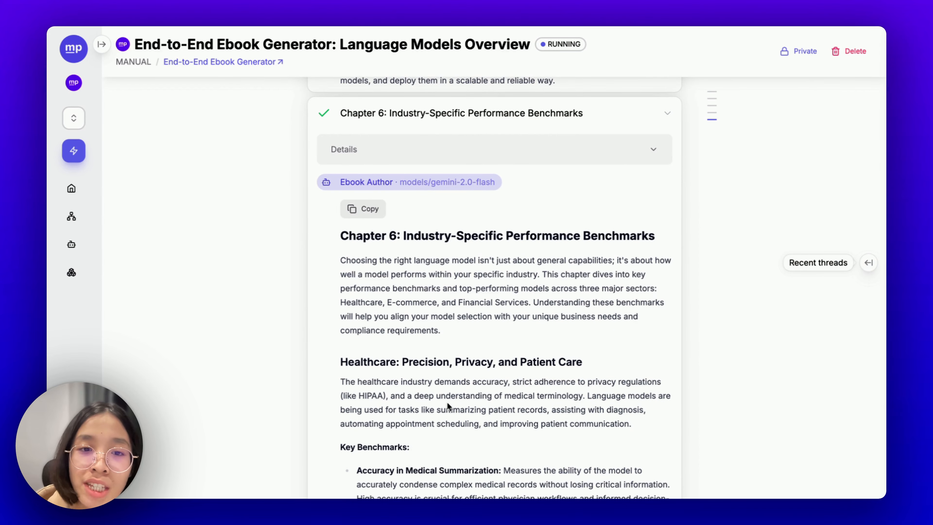
pyautogui.scroll(-18, 447, 402)
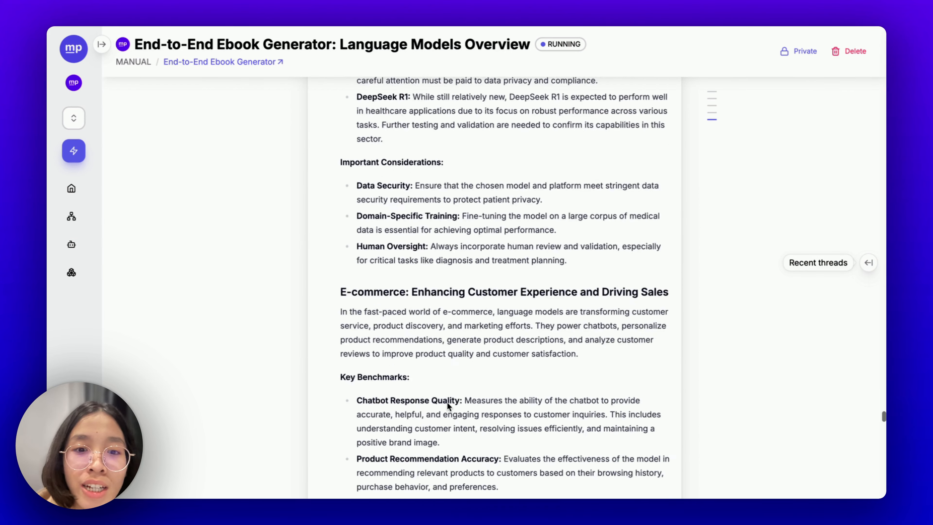
pyautogui.scroll(-13, 447, 403)
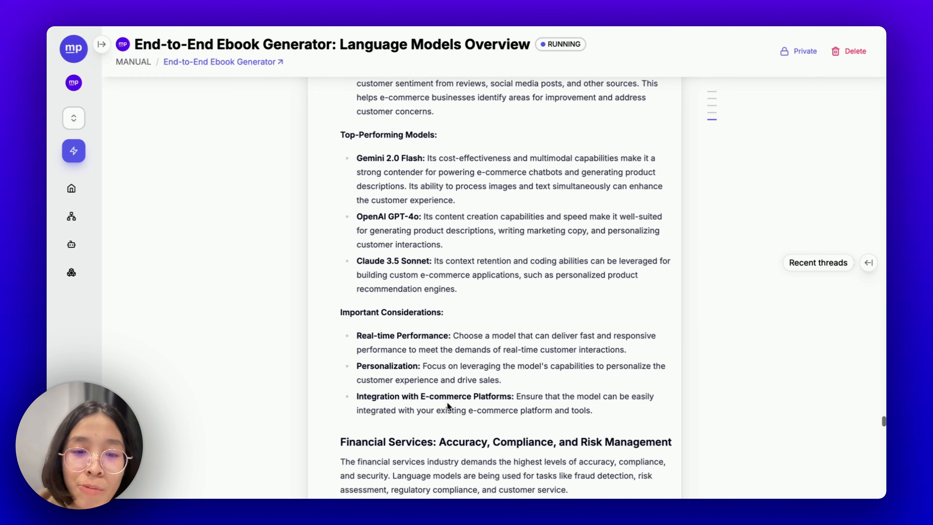
pyautogui.scroll(-17, 446, 402)
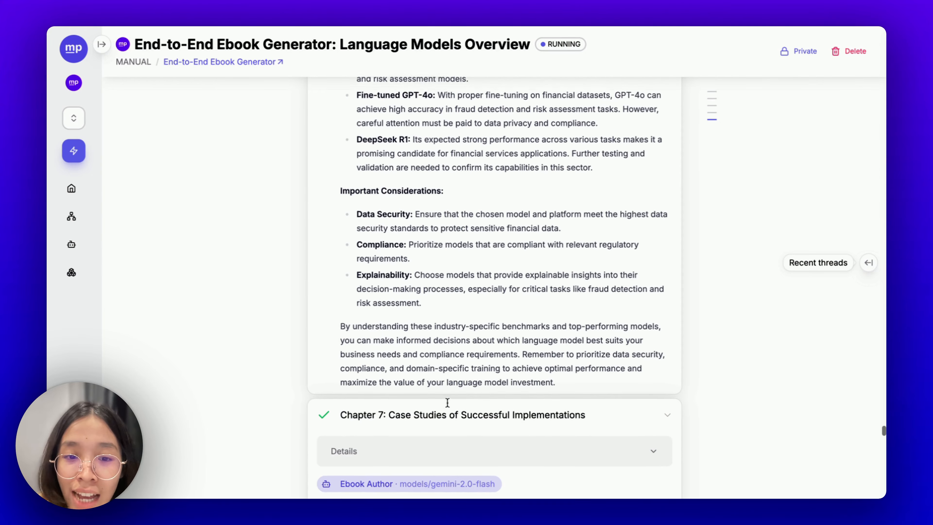
pyautogui.scroll(-13, 448, 405)
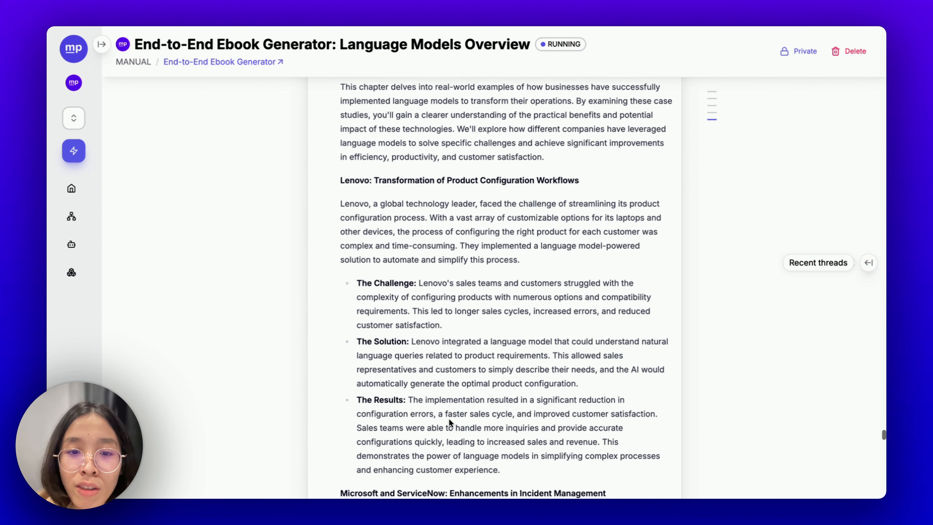
pyautogui.scroll(-18, 449, 421)
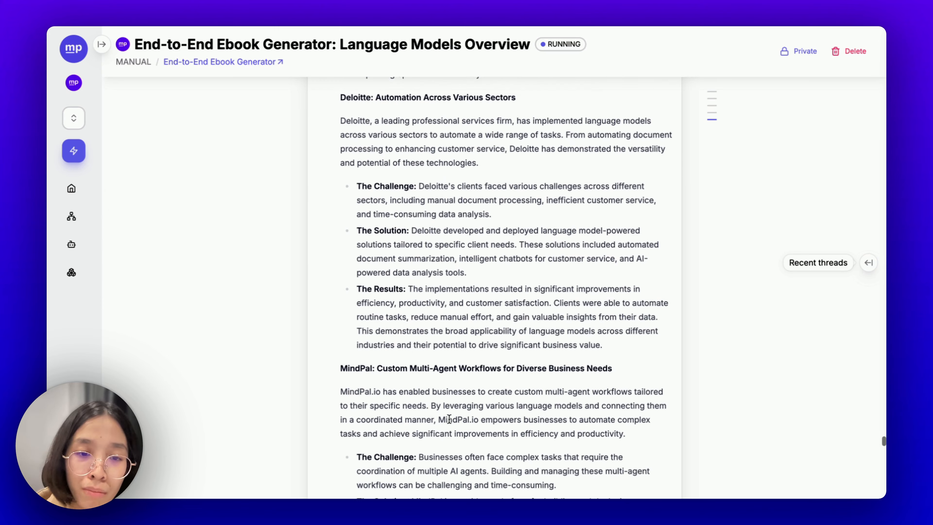
pyautogui.scroll(-11, 449, 419)
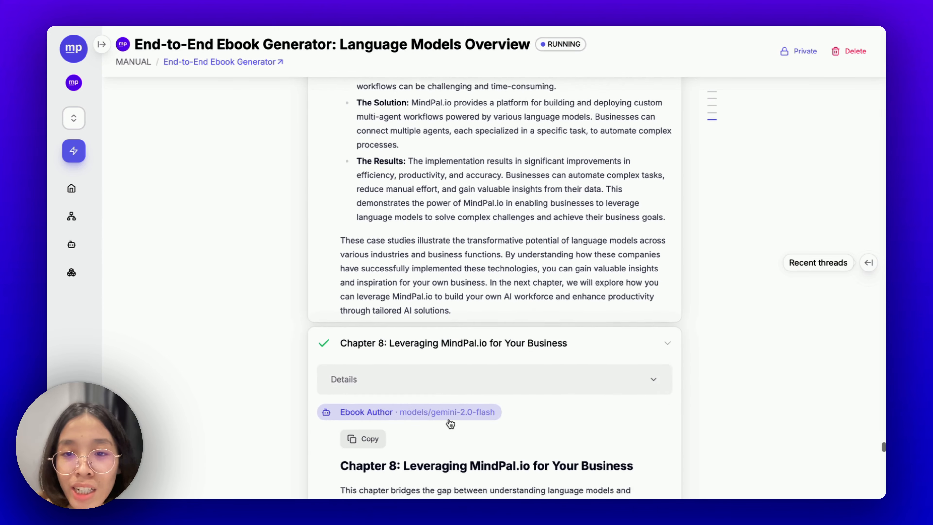
pyautogui.scroll(-10, 450, 423)
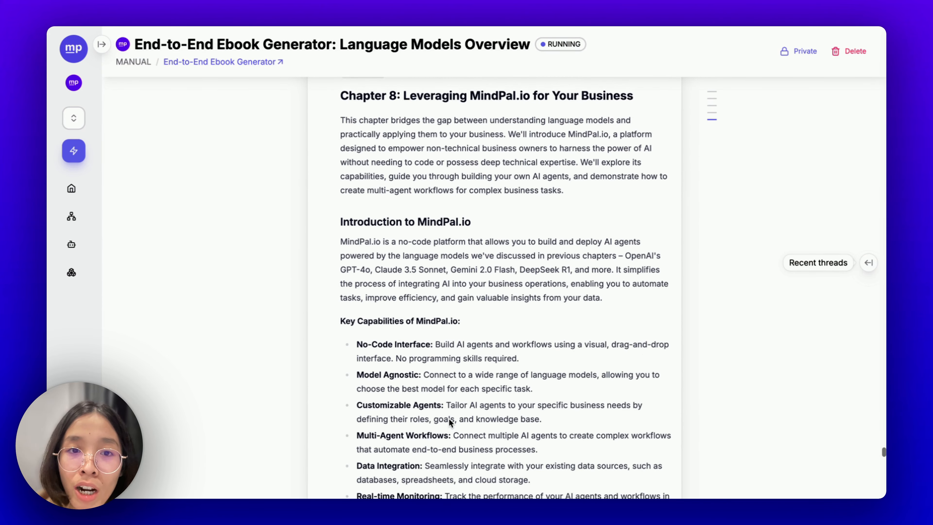
pyautogui.scroll(-1, 449, 420)
pyautogui.scroll(-11, 449, 419)
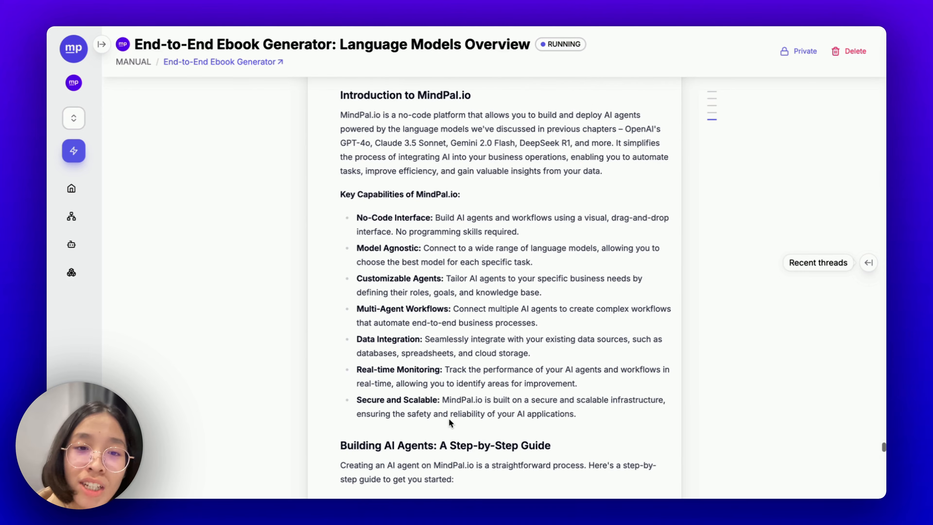
pyautogui.scroll(-10, 450, 423)
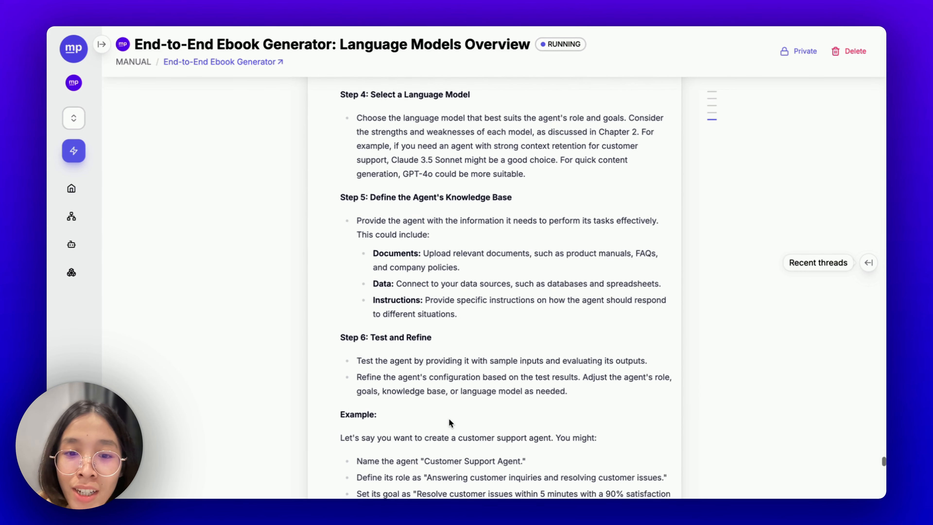
pyautogui.scroll(-3, 449, 423)
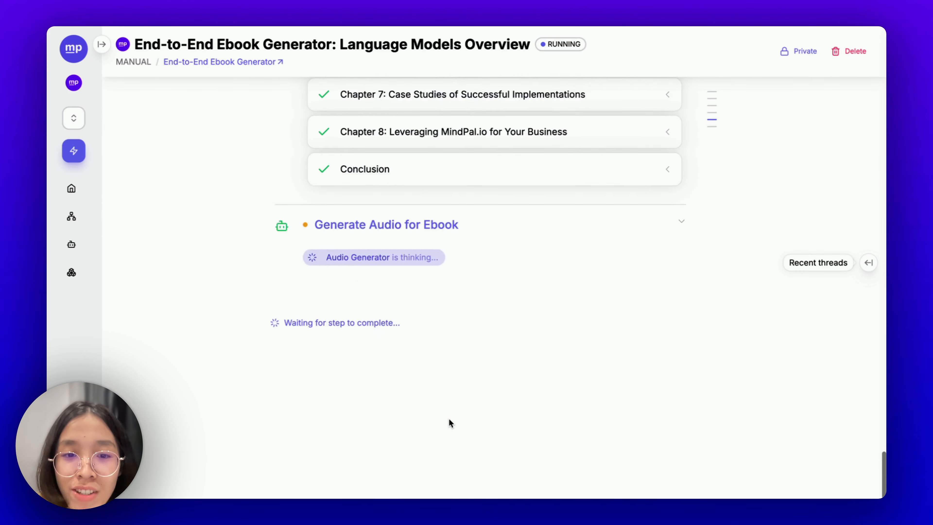
# - Move past the collapsed chapter cards until the Generate Audio for Ebook step finishes
pyautogui.scroll(7, 449, 423)
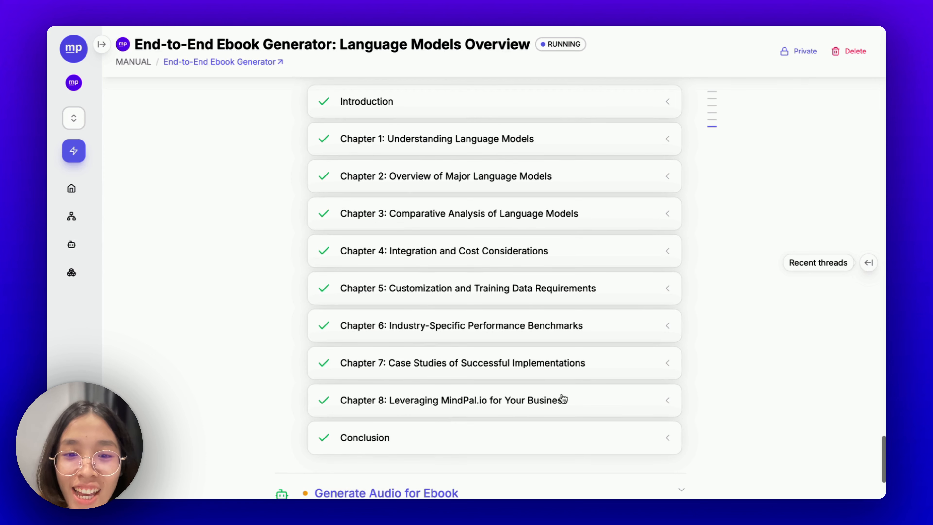
pyautogui.scroll(2, 500, 347)
pyautogui.scroll(-2, 499, 347)
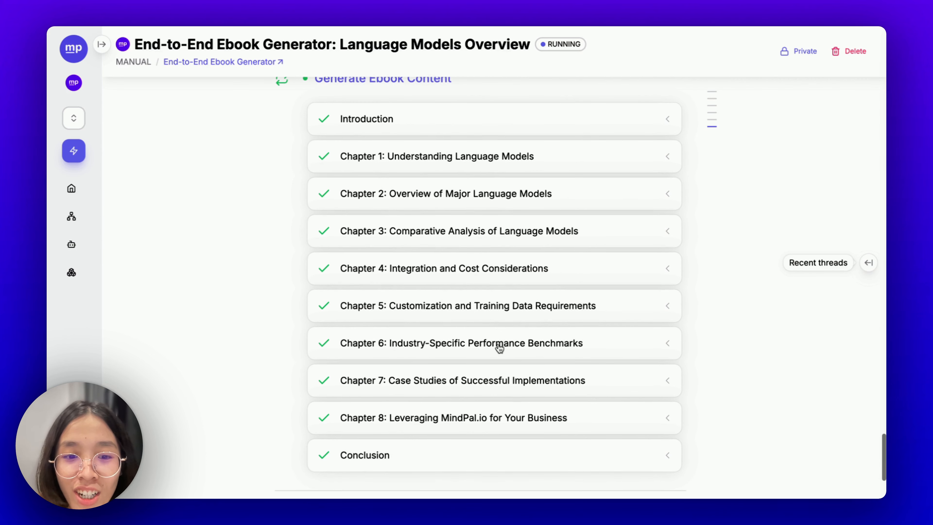
pyautogui.scroll(2, 537, 405)
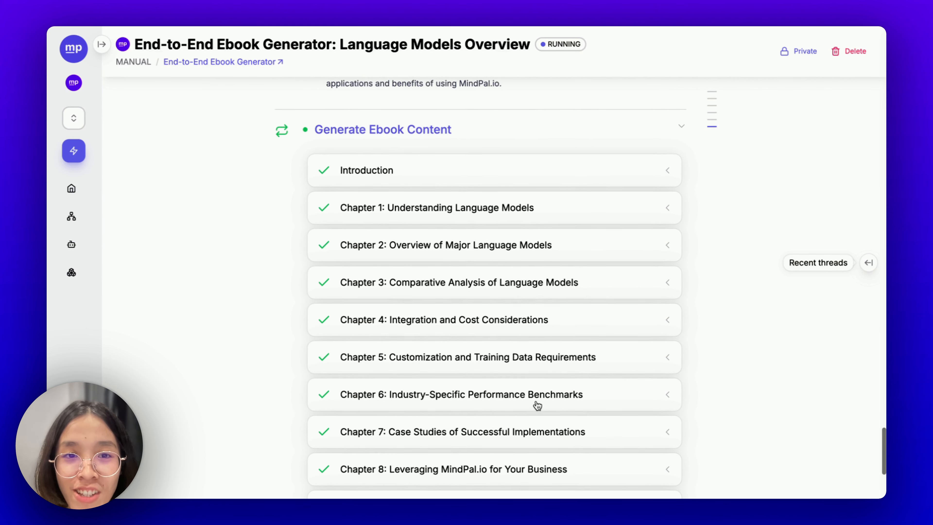
pyautogui.scroll(-6, 537, 405)
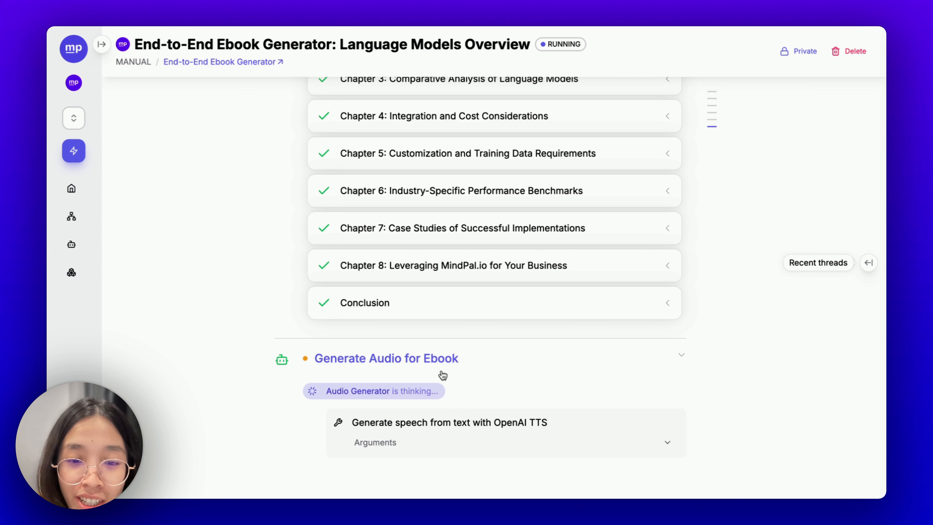
pyautogui.scroll(-2, 443, 375)
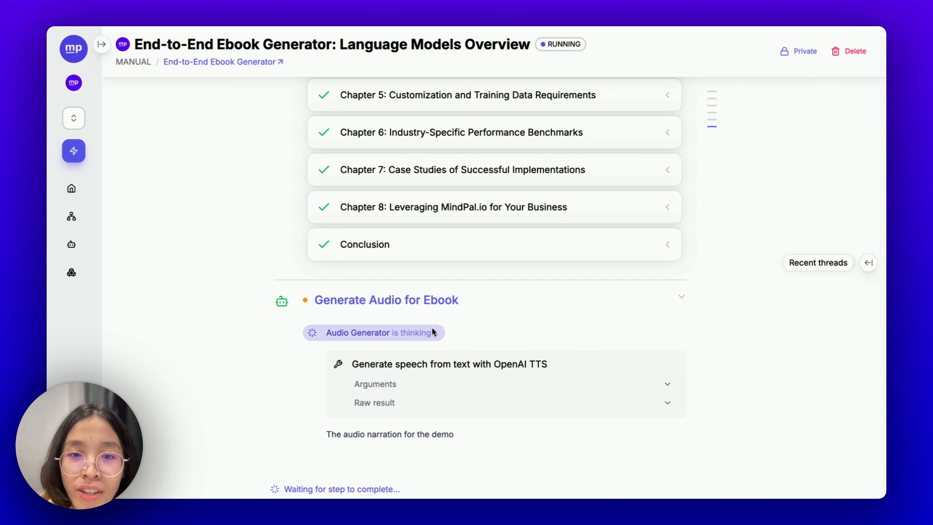
pyautogui.scroll(-1, 451, 344)
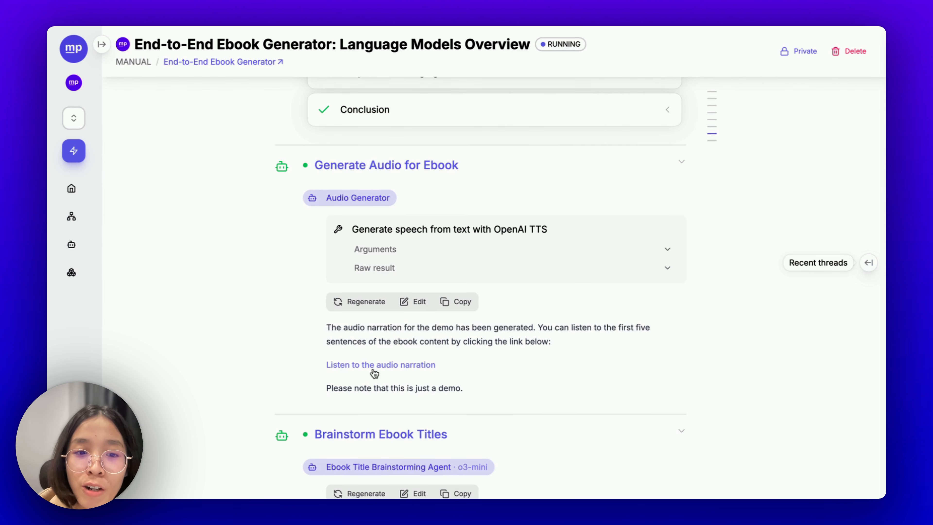
pyautogui.click(373, 368)
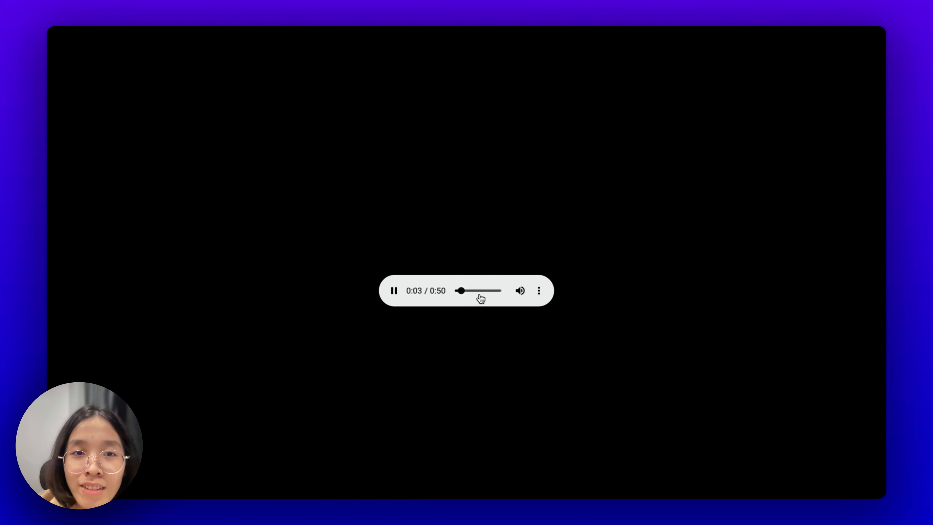
pyautogui.click(392, 291)
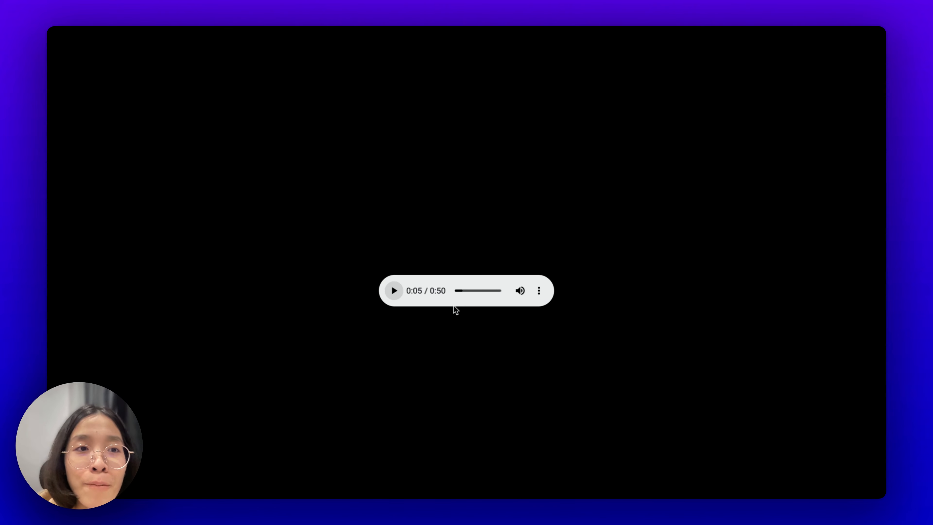
pyautogui.click(195, 26)
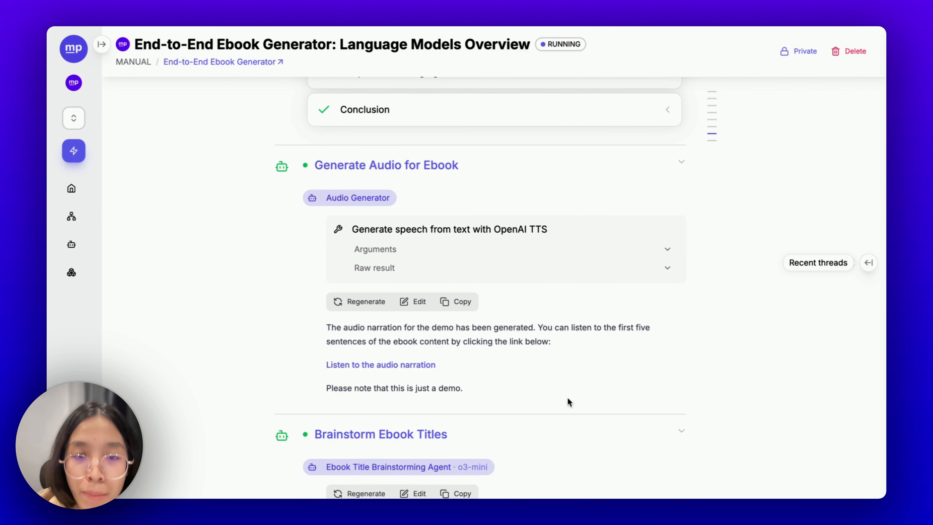
pyautogui.scroll(-2, 567, 397)
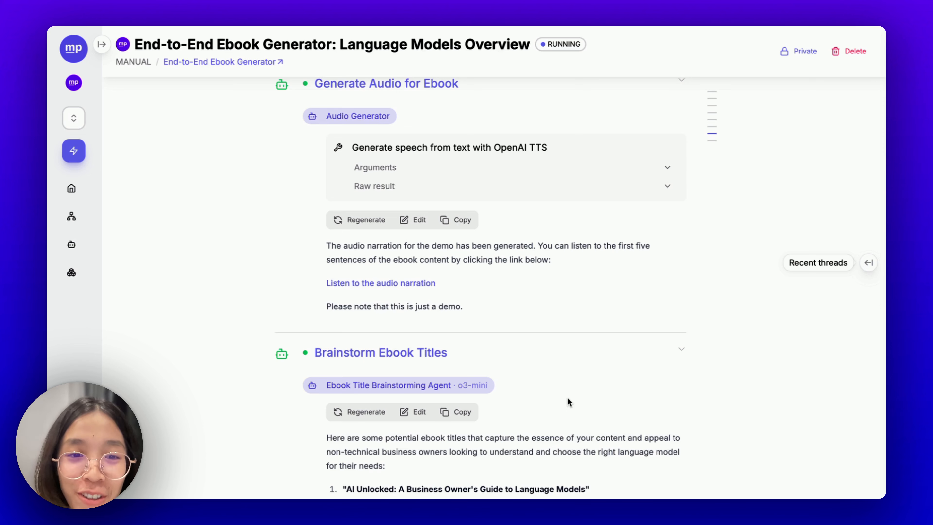
pyautogui.scroll(-4, 568, 397)
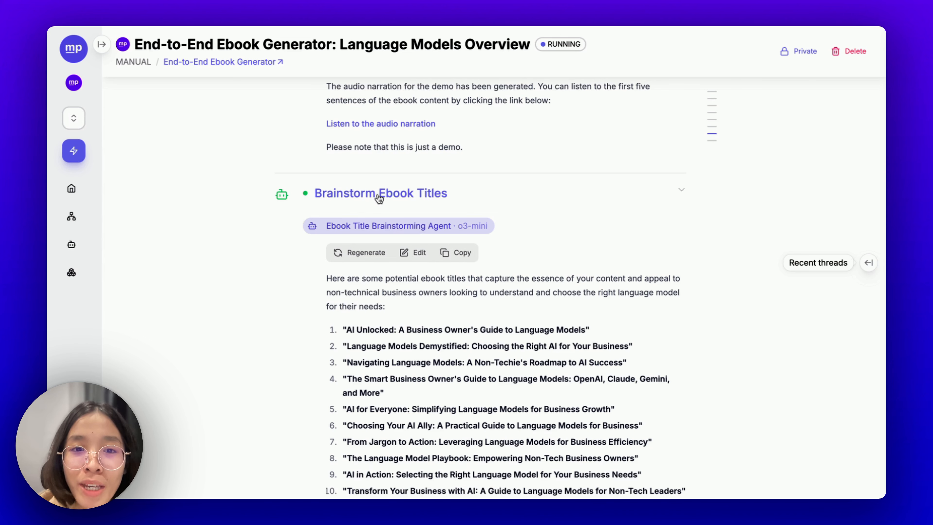
pyautogui.scroll(-3, 452, 222)
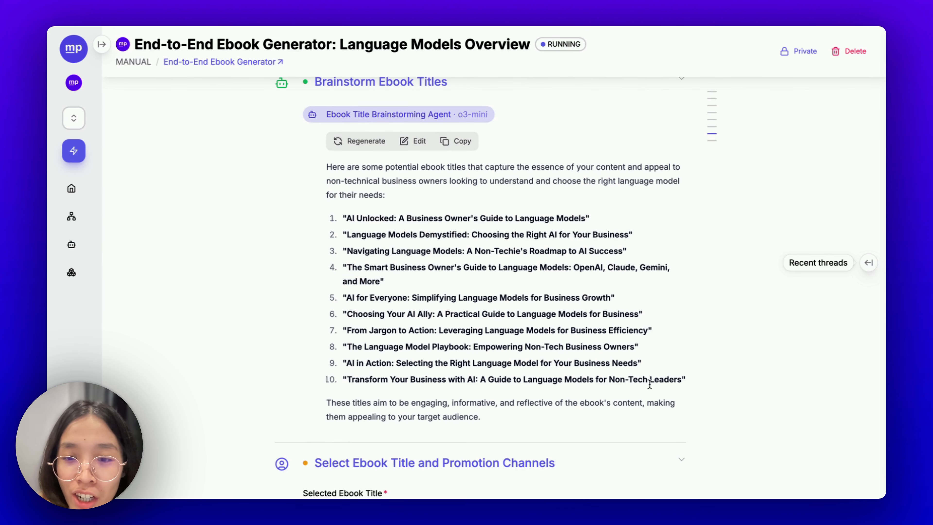
pyautogui.moveTo(692, 393); pyautogui.dragTo(425, 241)
pyautogui.scroll(-2, 504, 313)
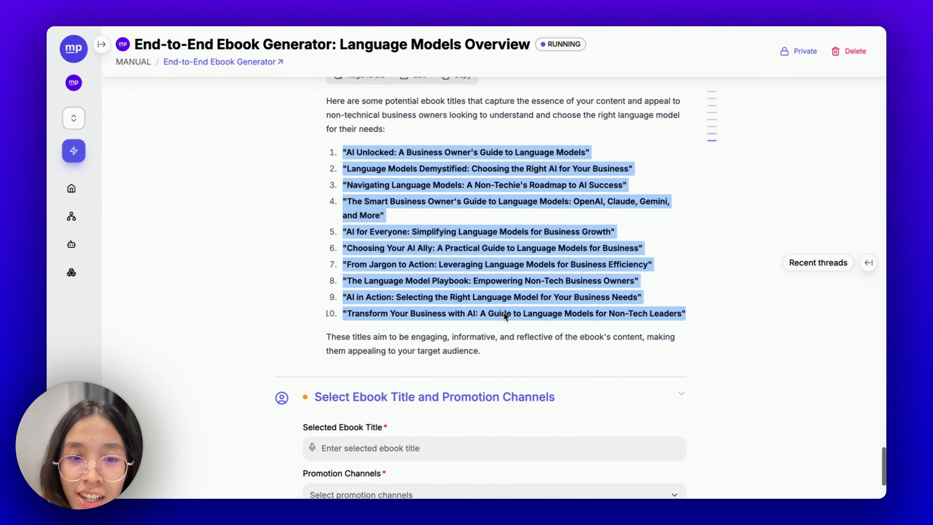
pyautogui.click(504, 313)
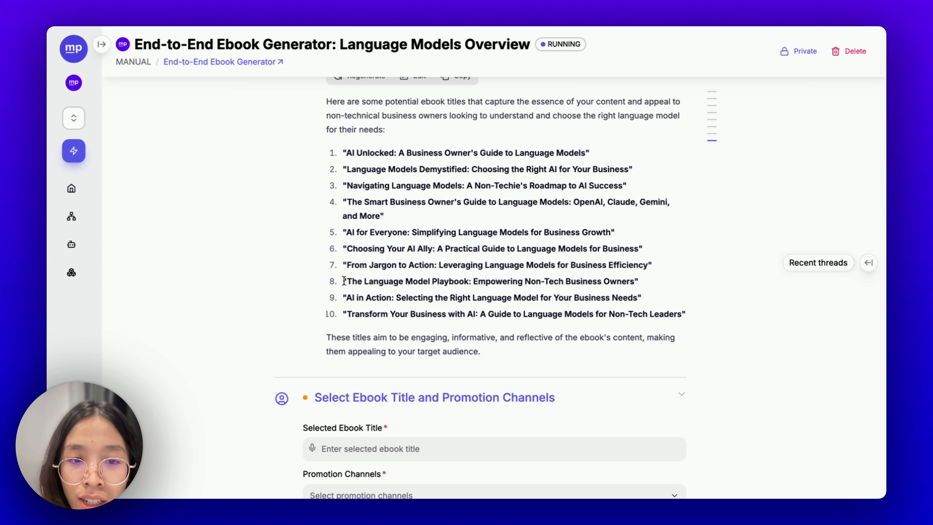
# - Copy title 4 from the title ideas into the Selected Ebook Title field
pyautogui.doubleClick(371, 202)
pyautogui.tripleClick(371, 202)
pyautogui.hotkey('ctrl', 'c')
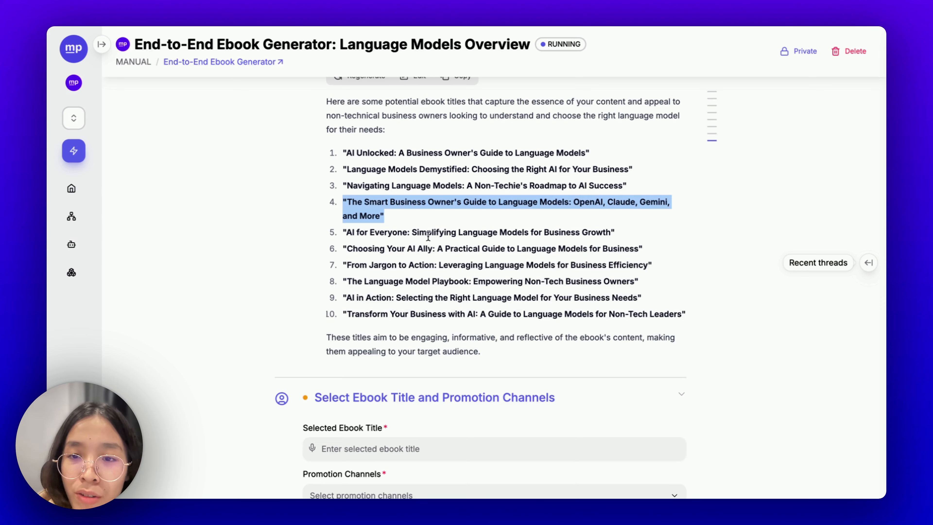
pyautogui.scroll(-2, 442, 272)
pyautogui.click(393, 381)
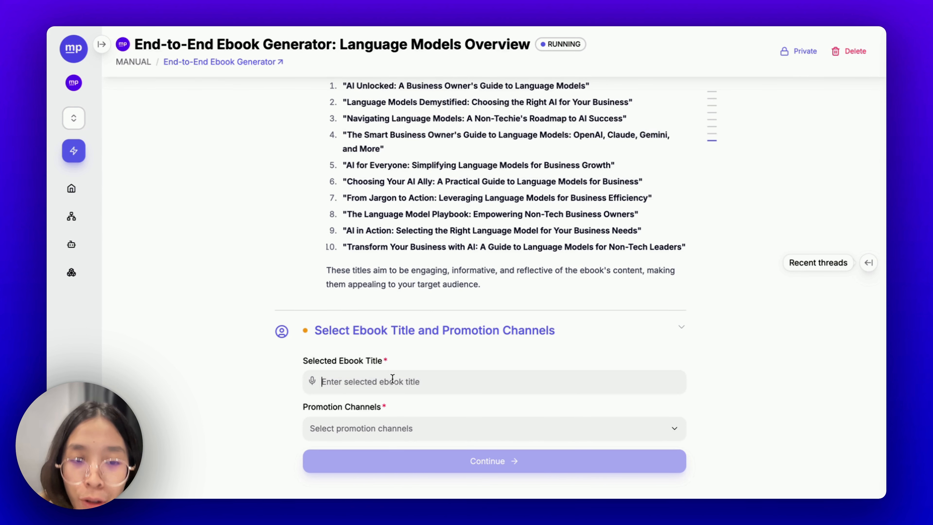
pyautogui.hotkey('ctrl', 'v')
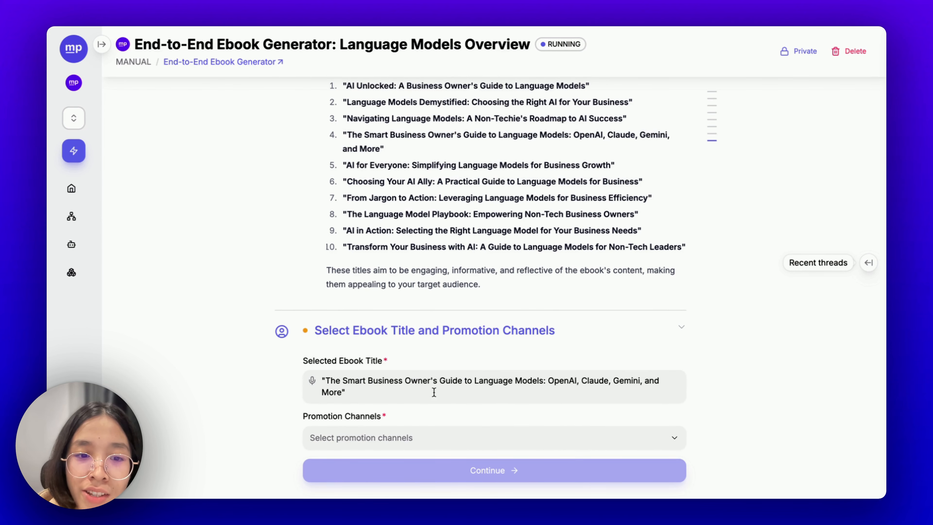
pyautogui.scroll(-2, 434, 390)
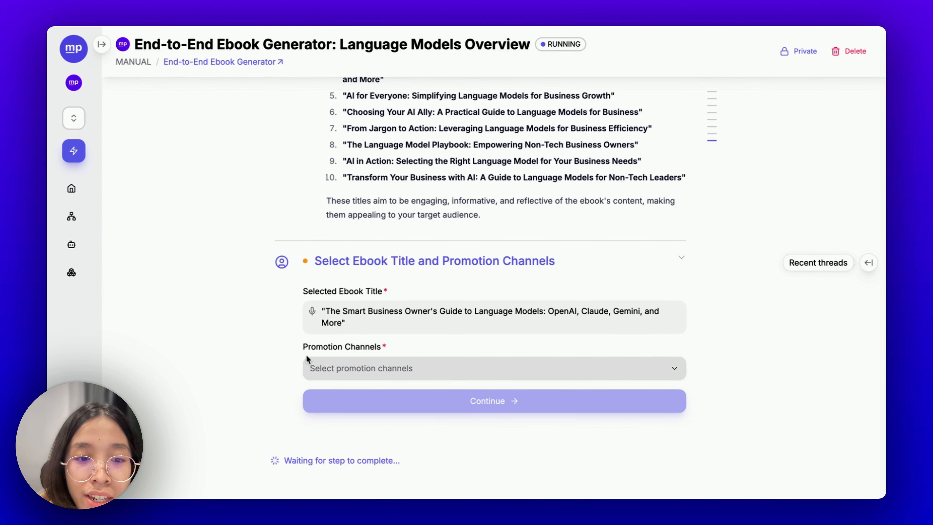
# - Pick LinkedIn, Twitter and Email as promotion channels and submit to start post generation
pyautogui.scroll(-1, 316, 349)
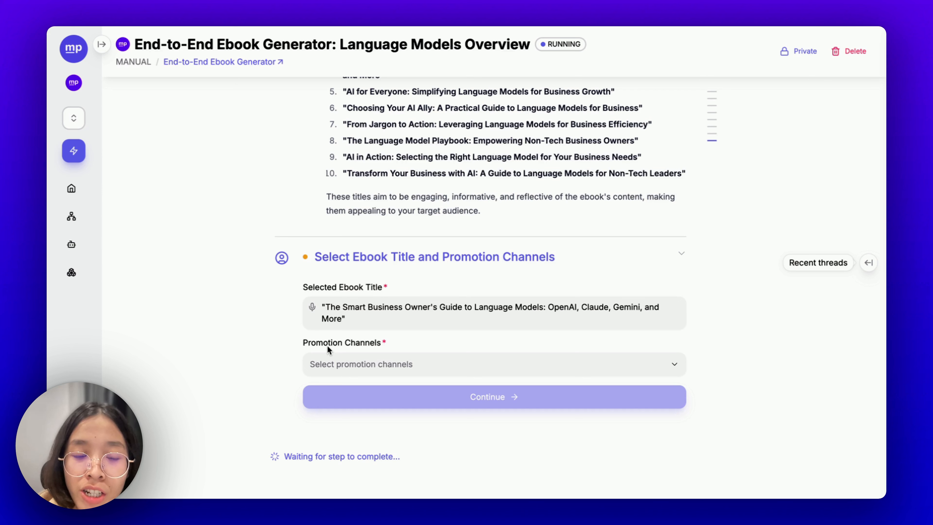
pyautogui.click(369, 371)
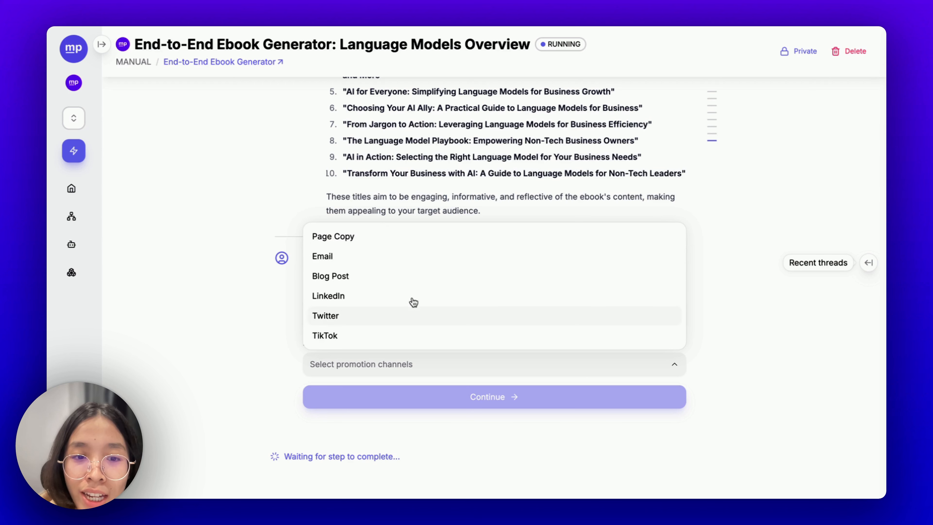
pyautogui.click(348, 255)
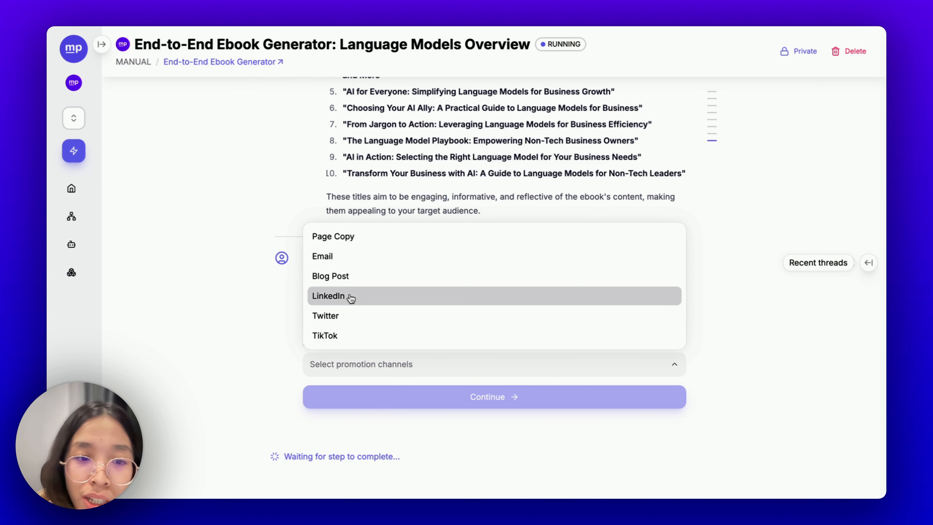
pyautogui.click(351, 298)
pyautogui.click(363, 321)
pyautogui.click(344, 257)
pyautogui.click(261, 341)
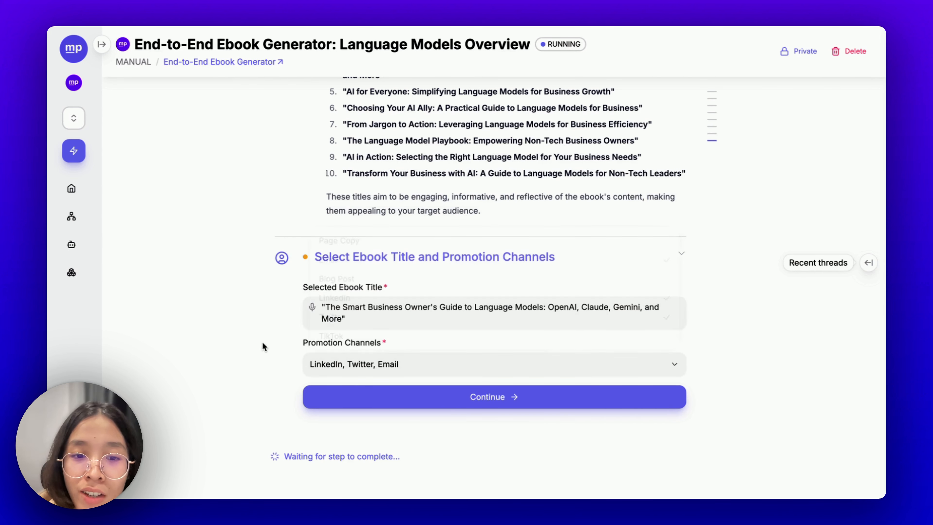
pyautogui.click(411, 397)
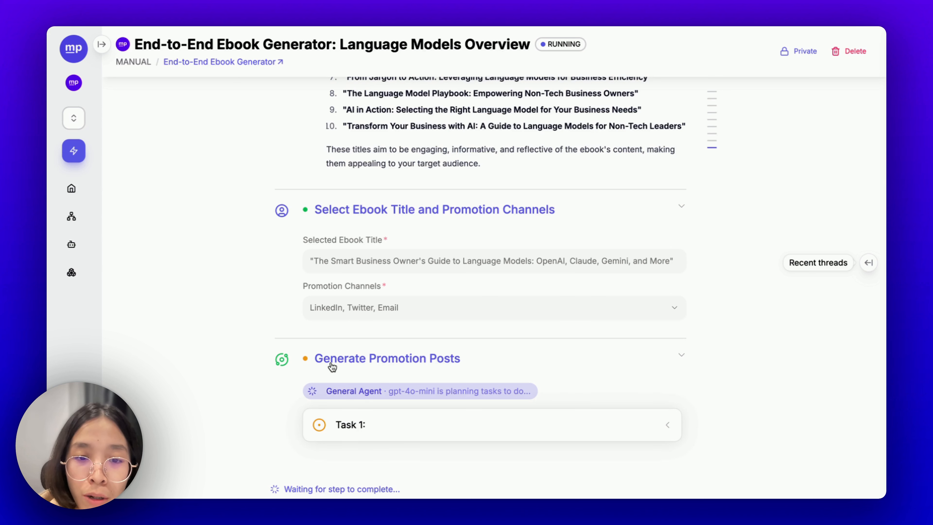
# - Follow the LinkedIn Post Writer as it completes the LinkedIn post for Task 1
pyautogui.scroll(-1, 390, 390)
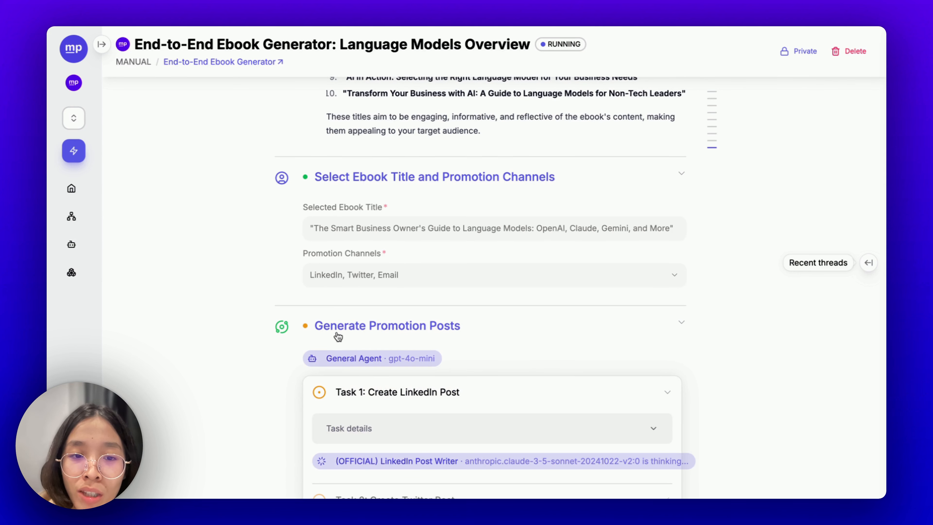
pyautogui.scroll(-5, 413, 282)
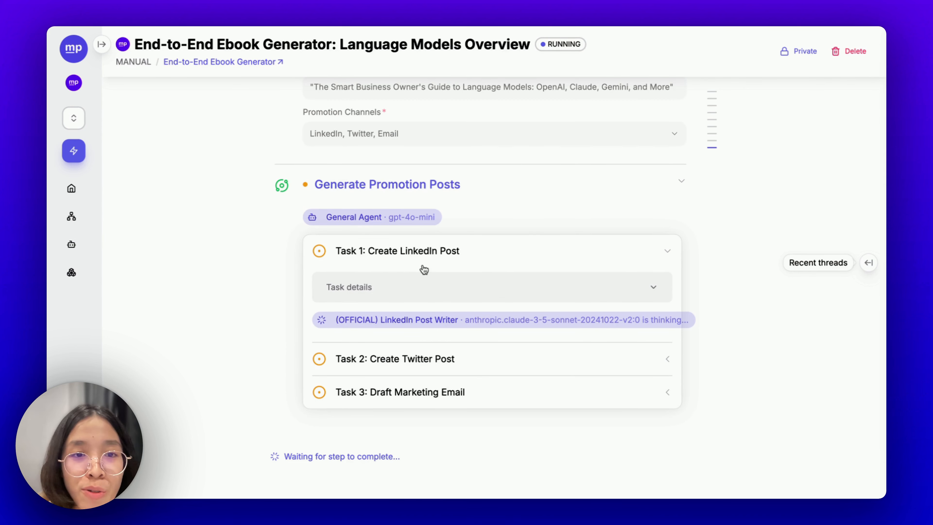
pyautogui.scroll(1, 424, 270)
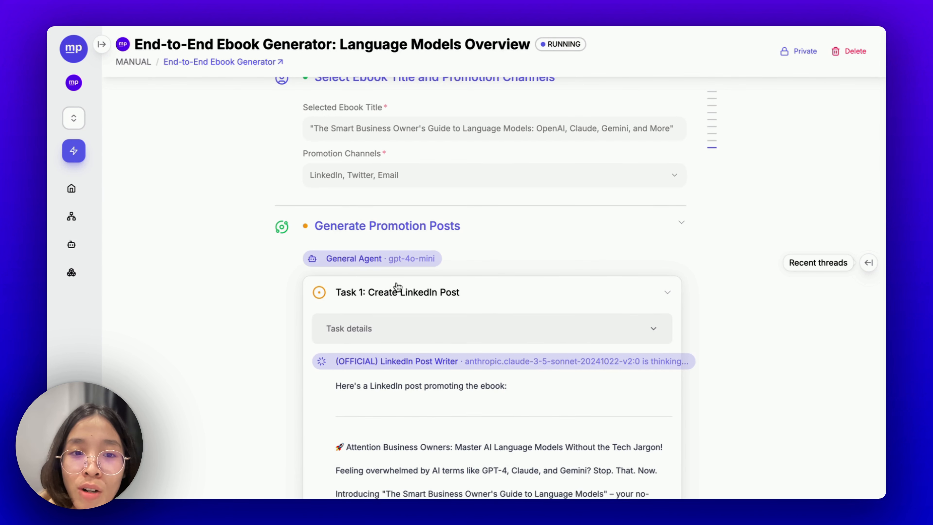
pyautogui.scroll(-1, 456, 296)
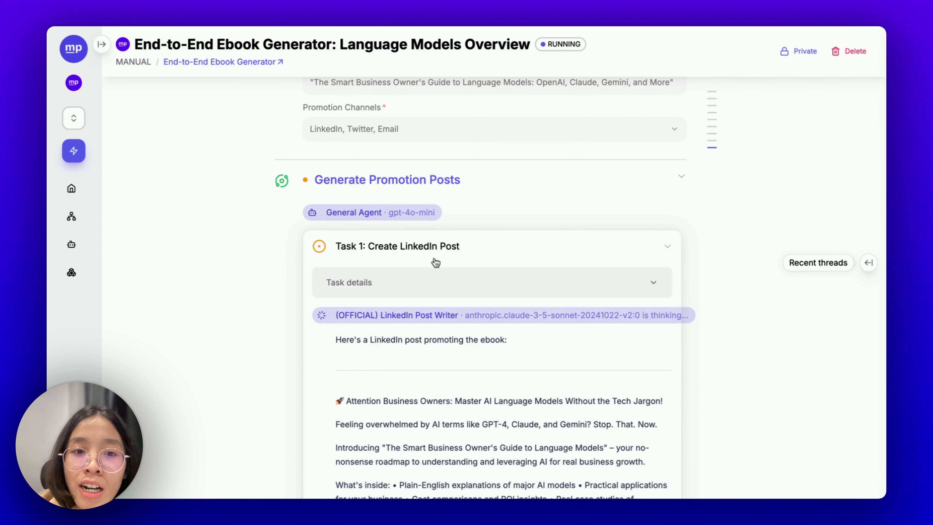
pyautogui.scroll(-5, 435, 262)
pyautogui.scroll(3, 434, 258)
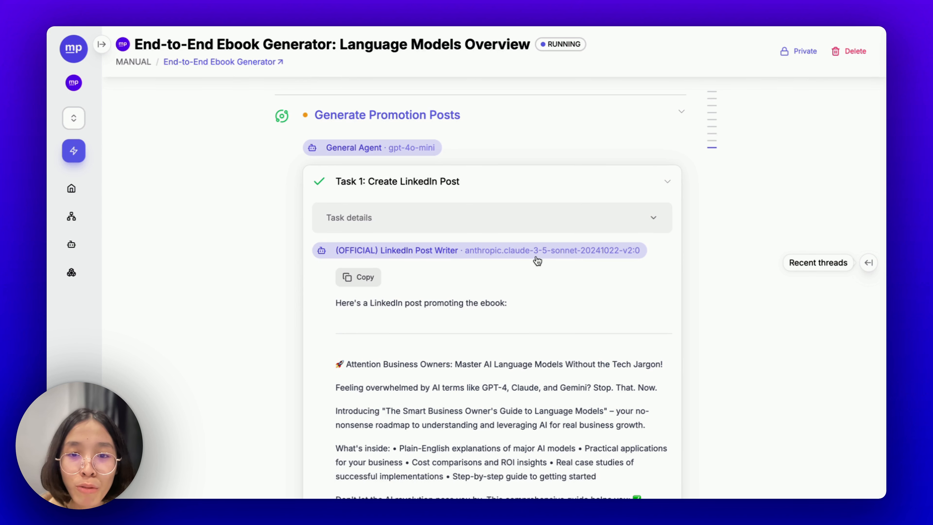
# - Review the generated Twitter post and marketing email outputs
pyautogui.scroll(-5, 599, 344)
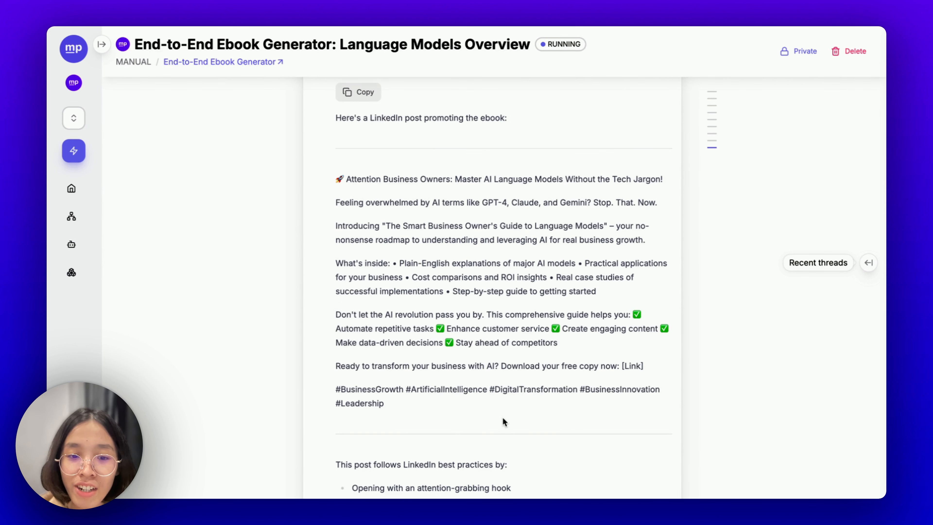
pyautogui.scroll(-10, 567, 340)
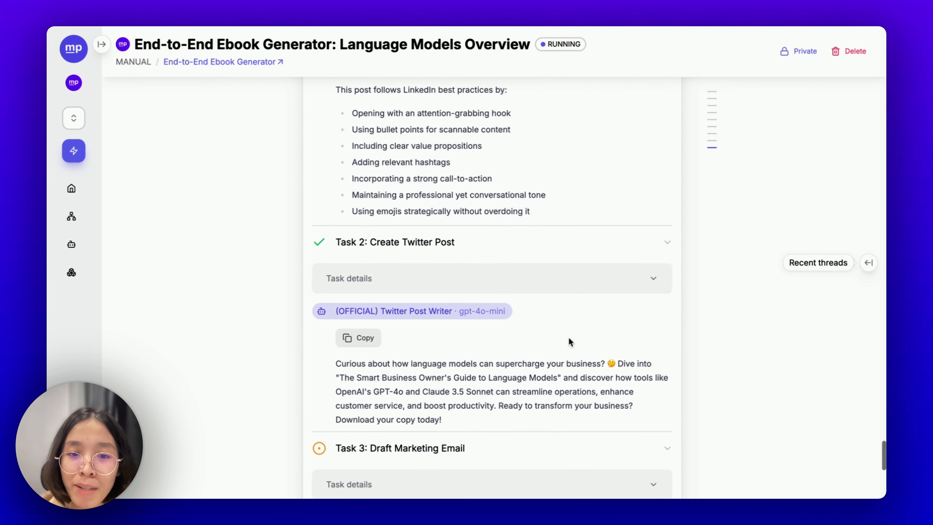
pyautogui.scroll(-2, 568, 338)
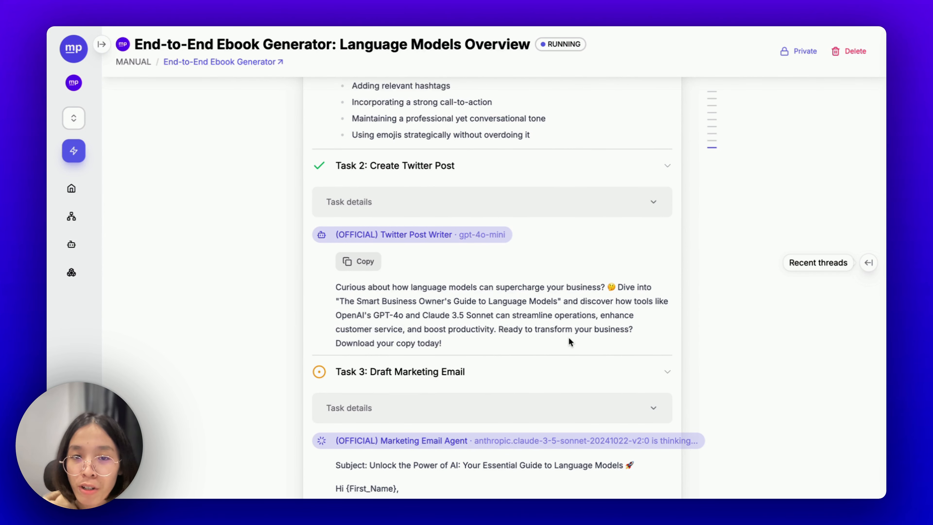
pyautogui.scroll(-1, 569, 339)
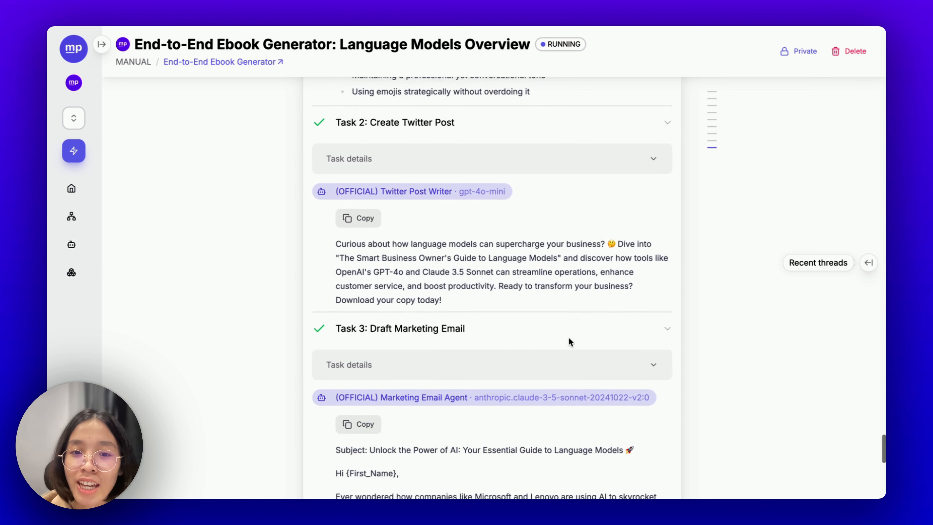
pyautogui.scroll(-2, 569, 341)
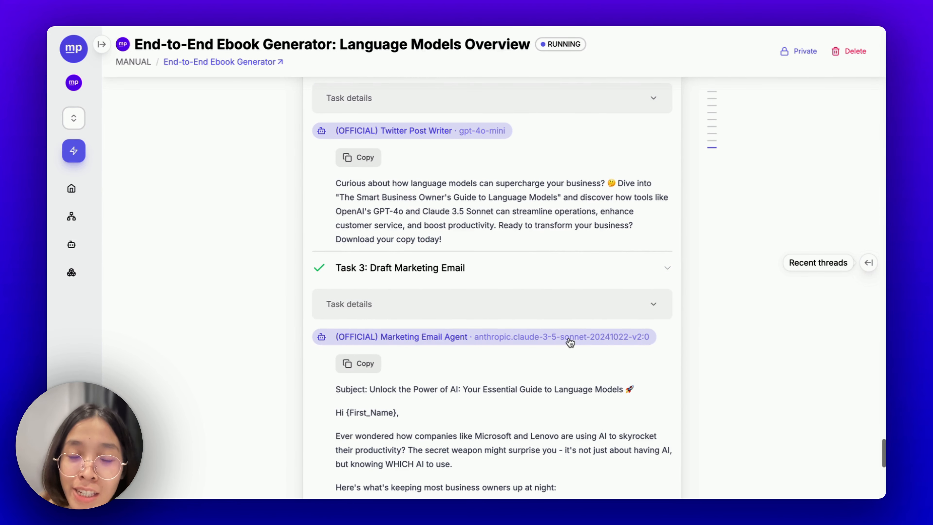
pyautogui.scroll(4, 570, 341)
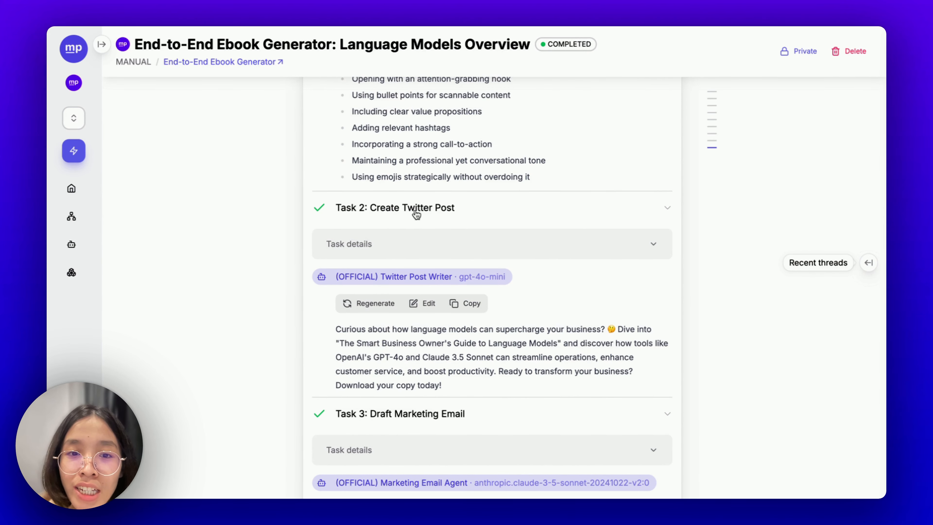
pyautogui.scroll(-2, 416, 214)
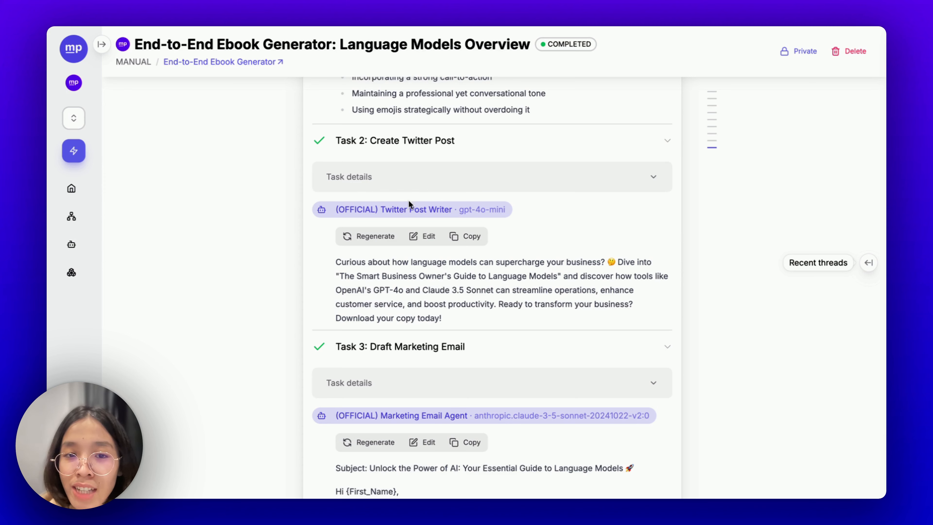
pyautogui.scroll(-8, 434, 224)
# - Collapse the marketing email task results once the workflow shows completed
pyautogui.scroll(2, 412, 166)
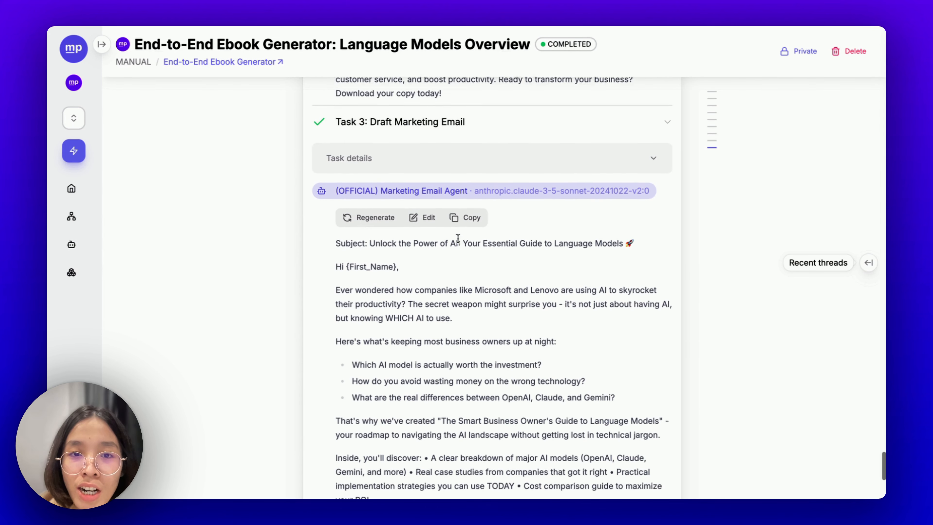
pyautogui.scroll(-1, 454, 209)
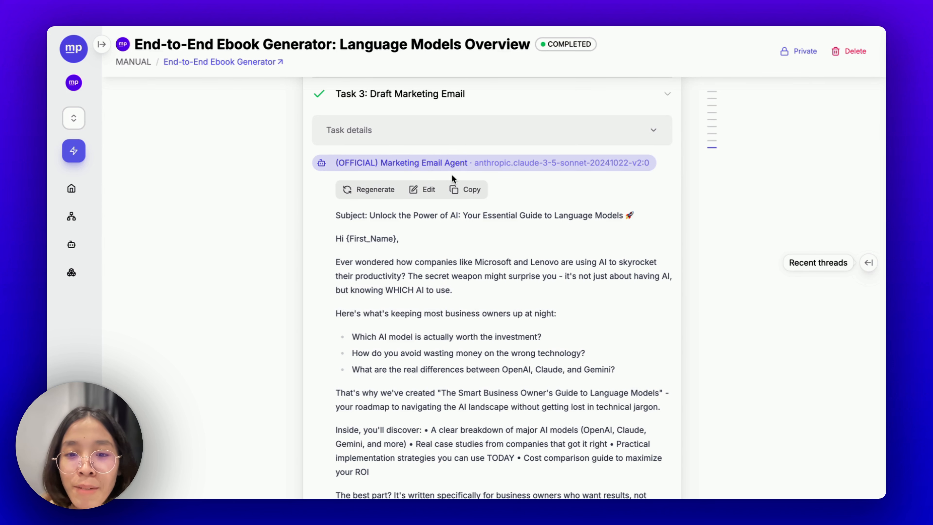
pyautogui.scroll(-6, 464, 330)
pyautogui.scroll(5, 477, 353)
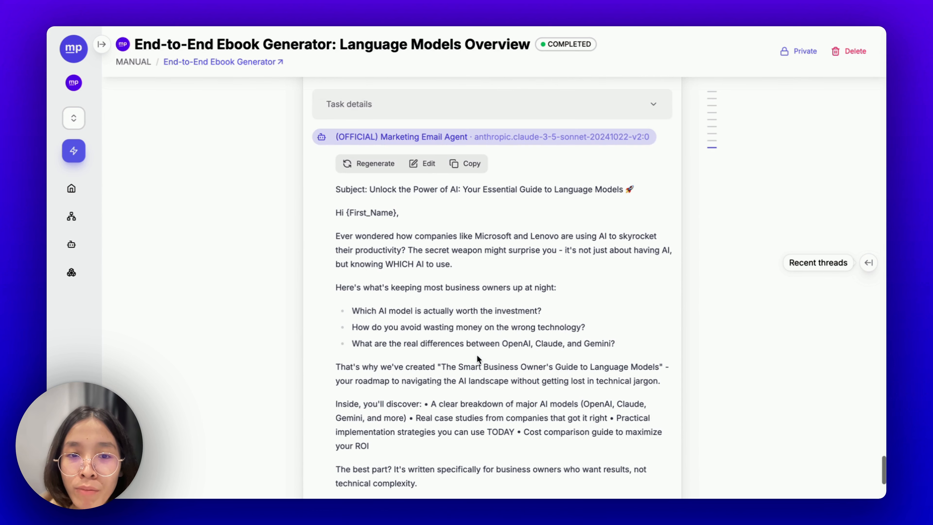
pyautogui.scroll(1, 531, 398)
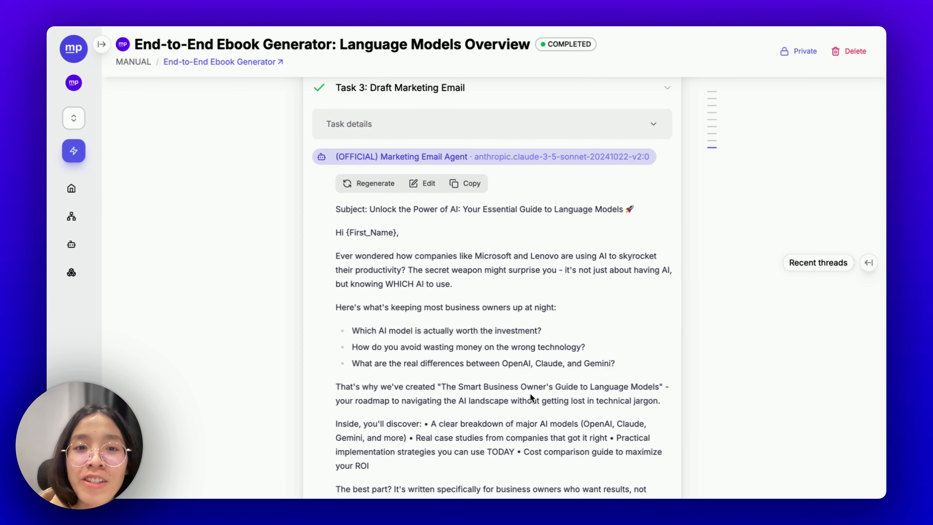
pyautogui.scroll(5, 530, 394)
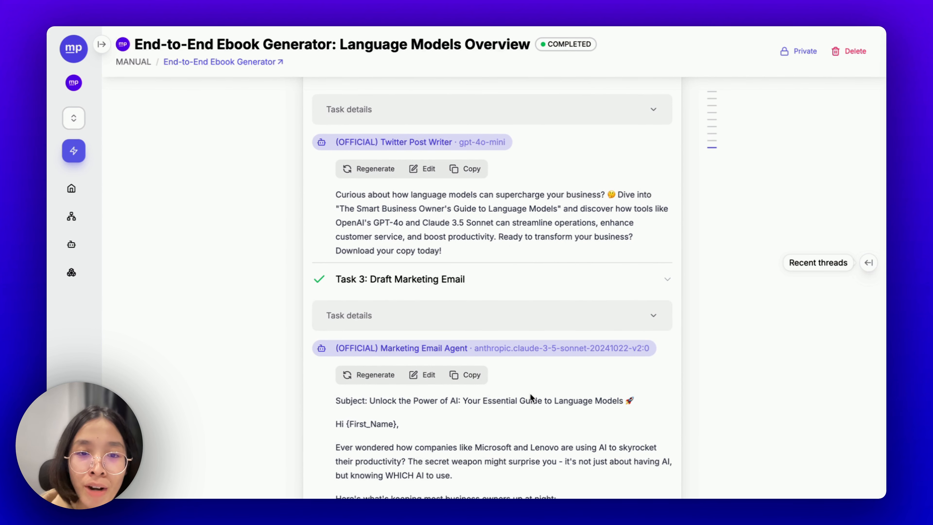
pyautogui.click(450, 279)
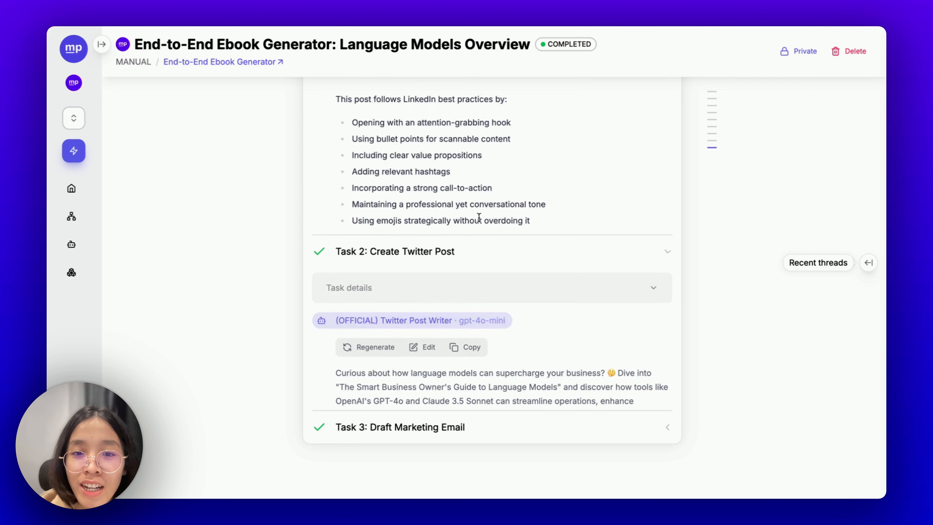
pyautogui.scroll(10, 478, 218)
pyautogui.click(491, 147)
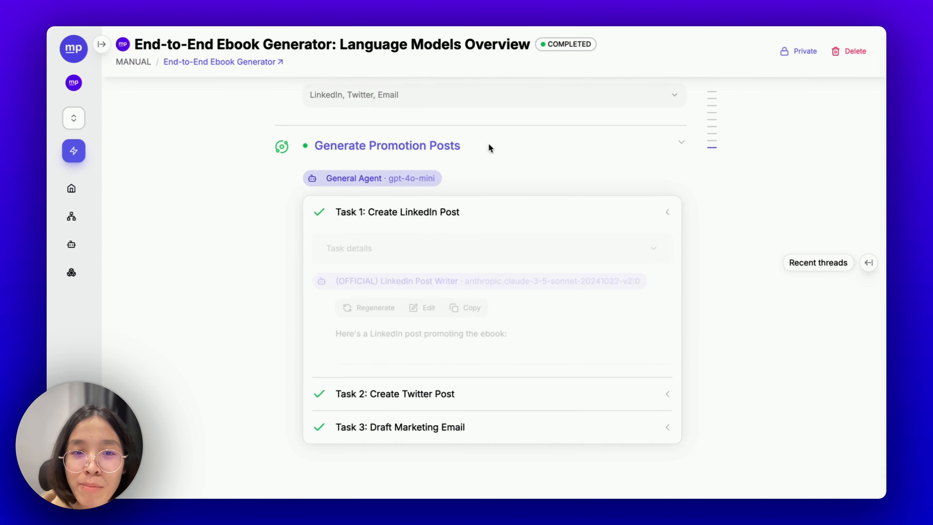
pyautogui.scroll(1, 682, 159)
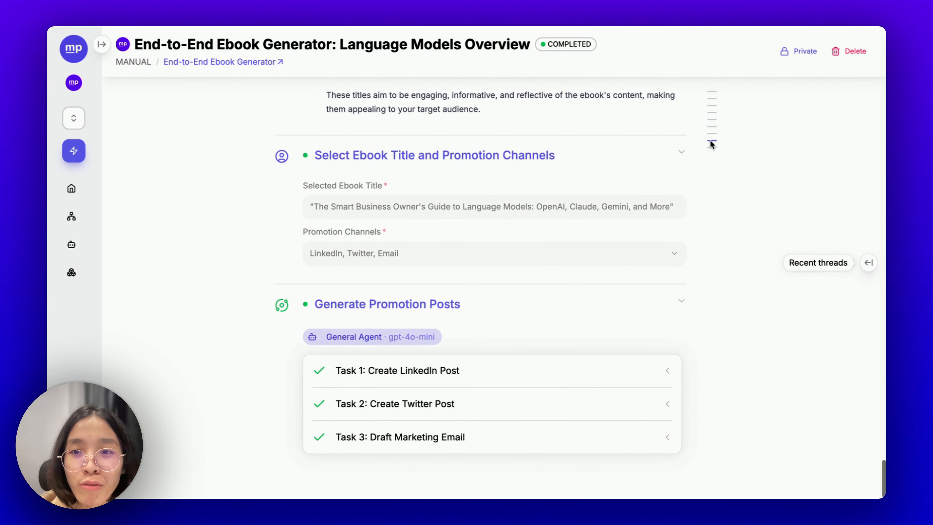
pyautogui.moveTo(715, 126)
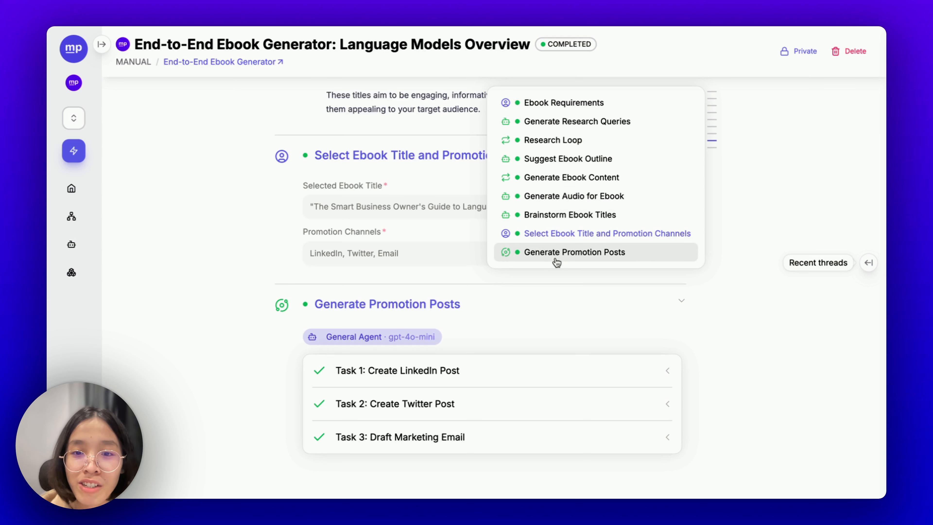
pyautogui.scroll(1, 601, 299)
pyautogui.scroll(3, 601, 298)
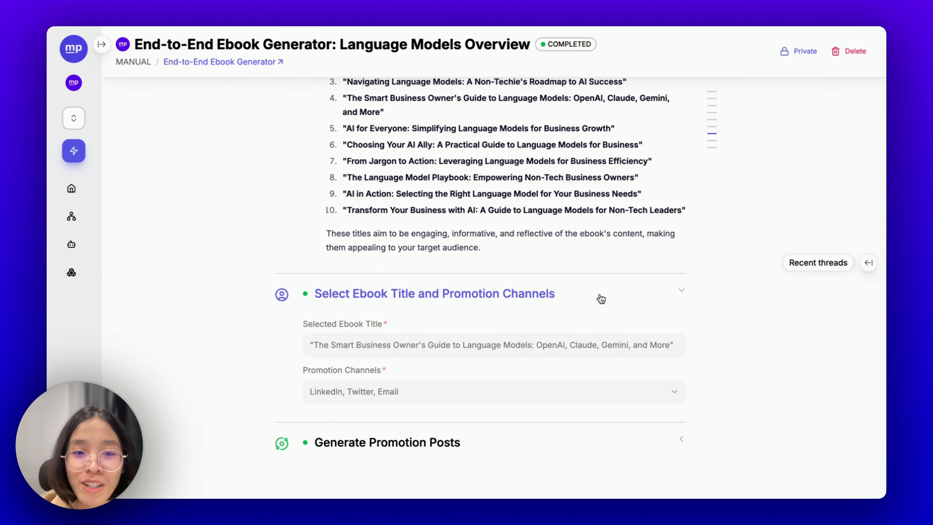
pyautogui.scroll(-4, 631, 441)
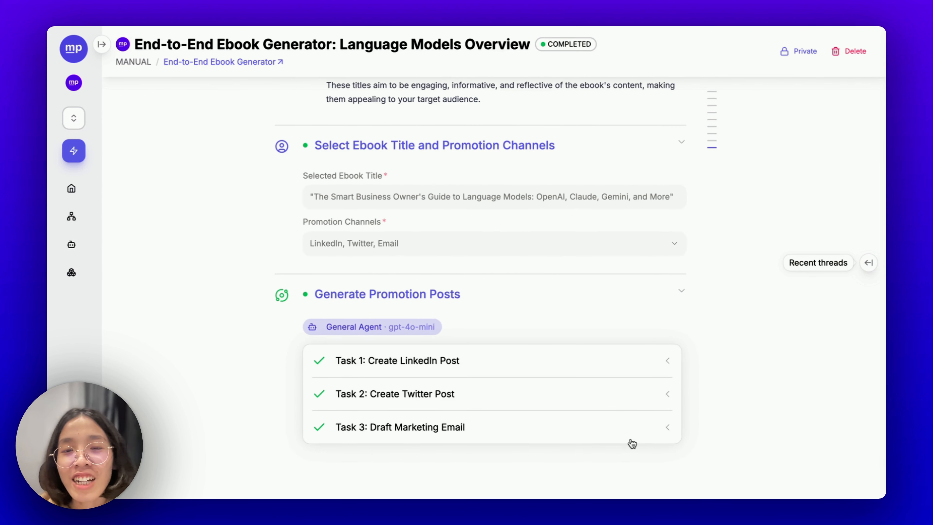
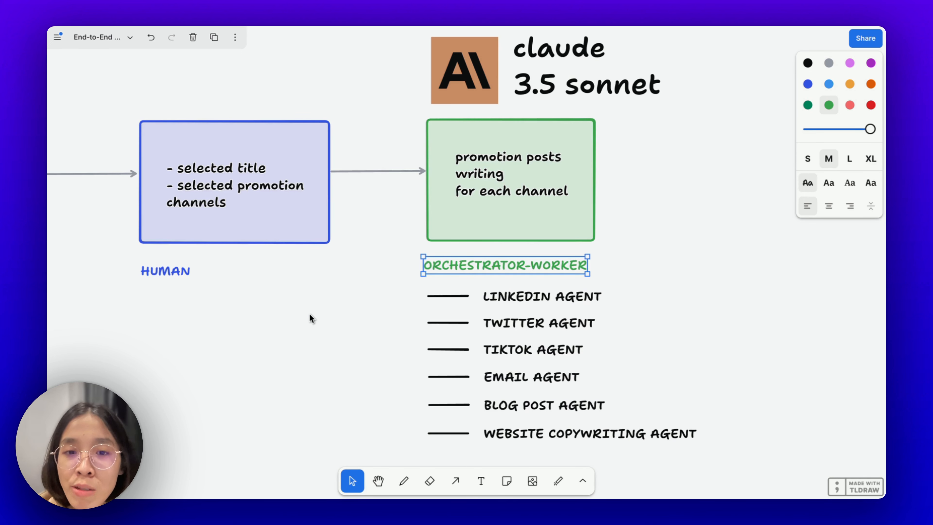
# - Marquee-select the six channel agent lines and labels in tldraw to review them
pyautogui.click(604, 271)
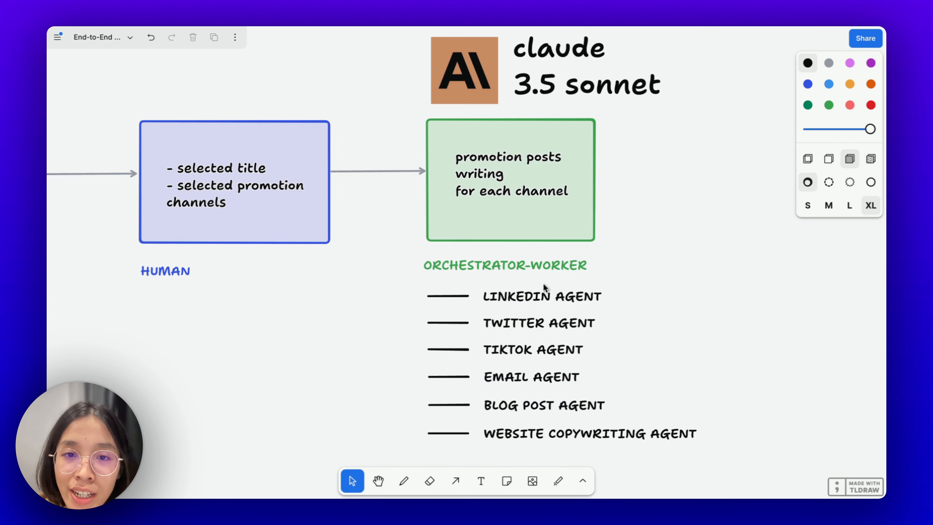
pyautogui.moveTo(727, 448); pyautogui.dragTo(414, 296)
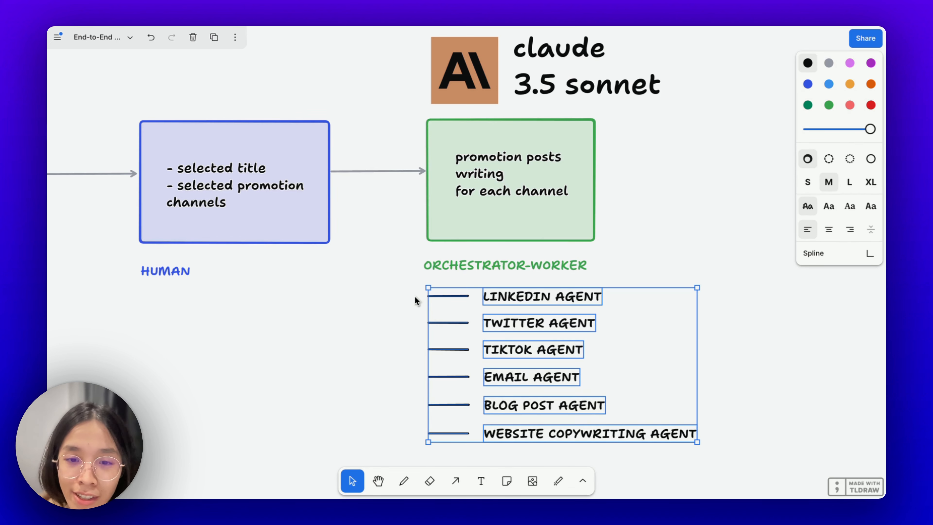
pyautogui.click(414, 296)
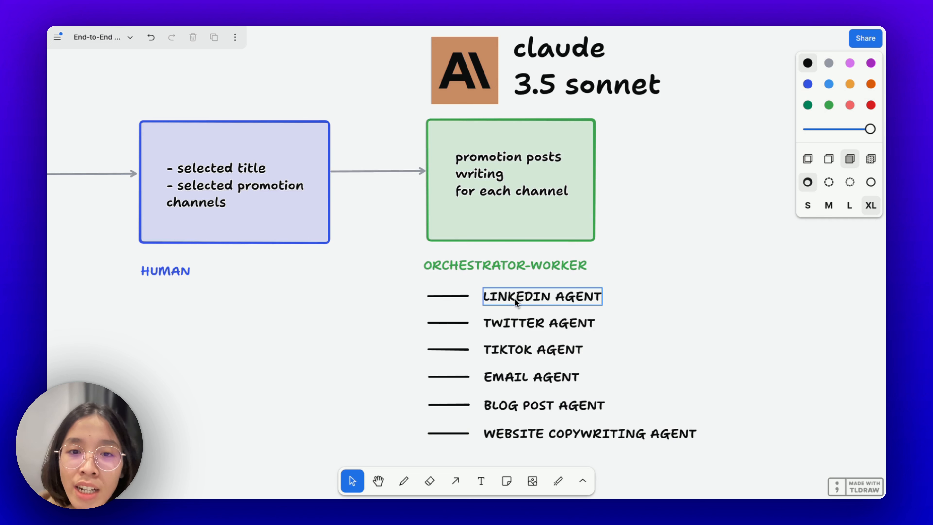
pyautogui.moveTo(725, 454); pyautogui.dragTo(404, 278)
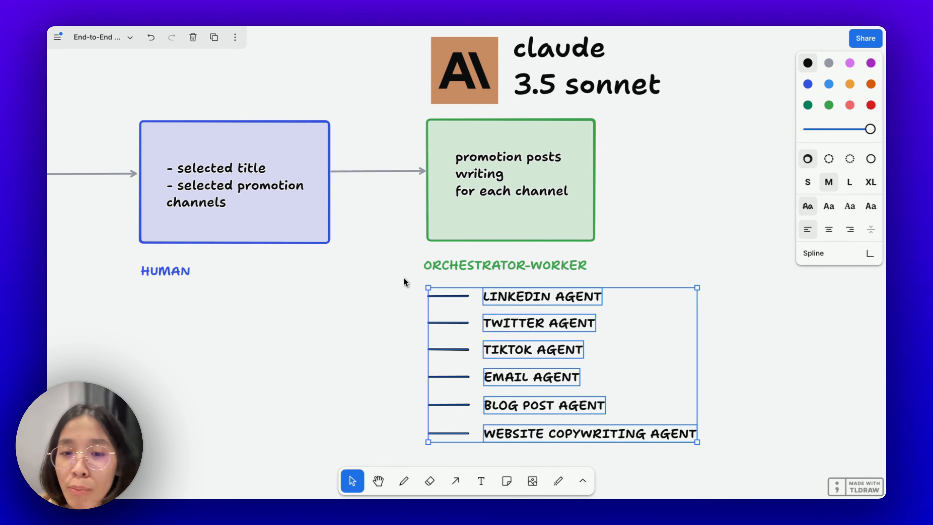
pyautogui.click(403, 278)
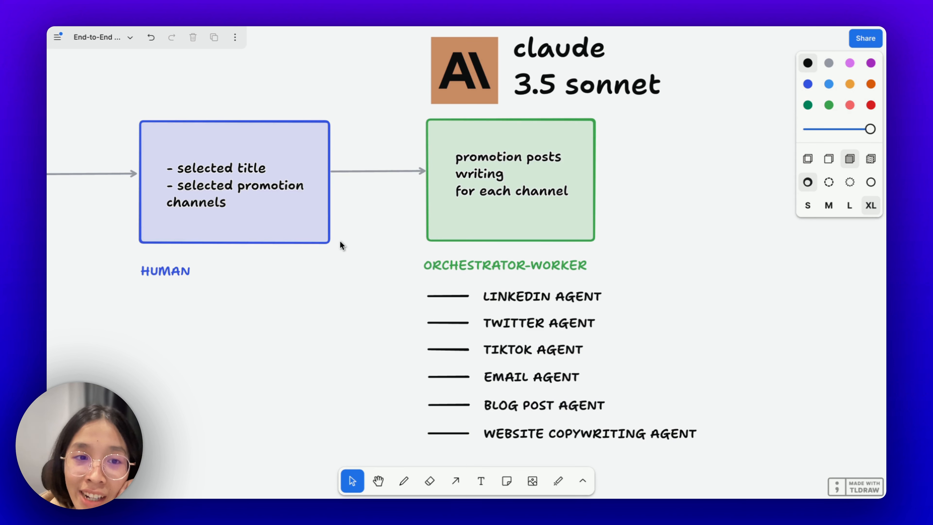
# - Inspect the blue human-input box, highlighting its selected promotion channels line
pyautogui.click(230, 203)
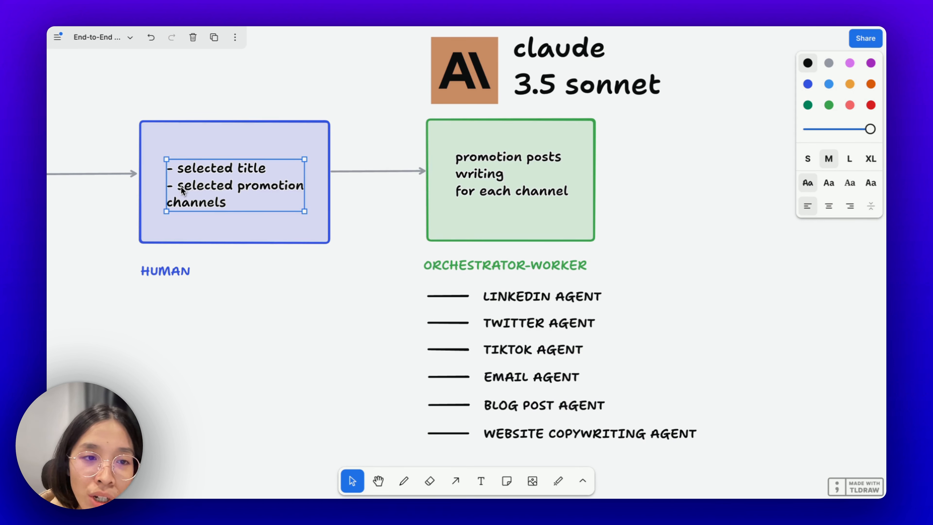
pyautogui.click(227, 205)
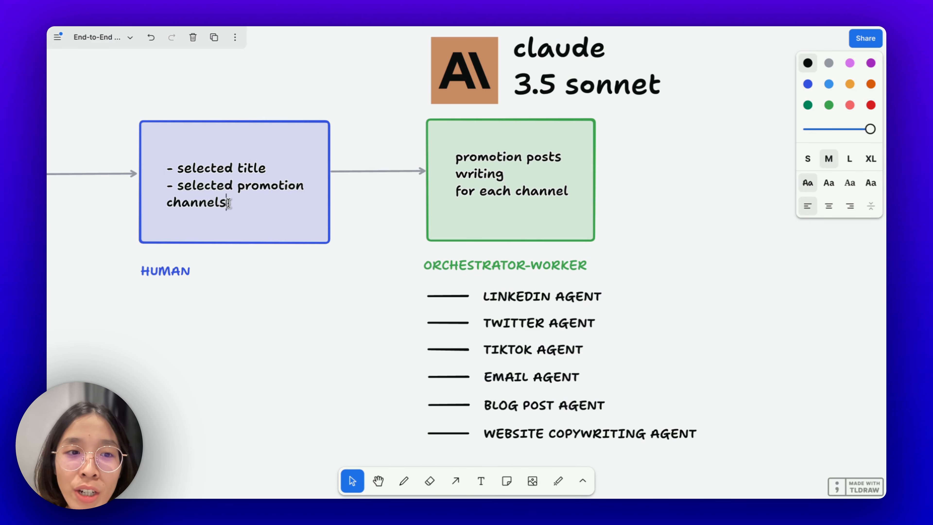
pyautogui.moveTo(237, 204); pyautogui.dragTo(158, 189)
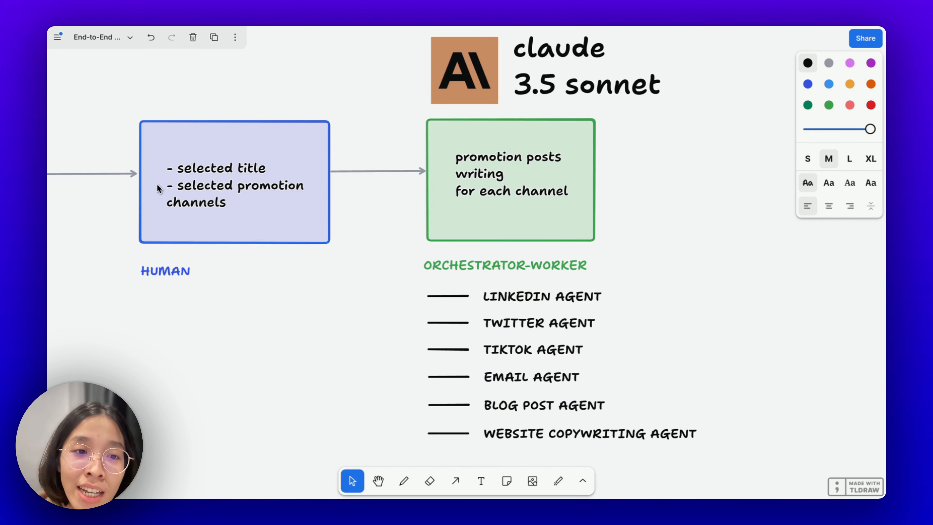
pyautogui.click(197, 187)
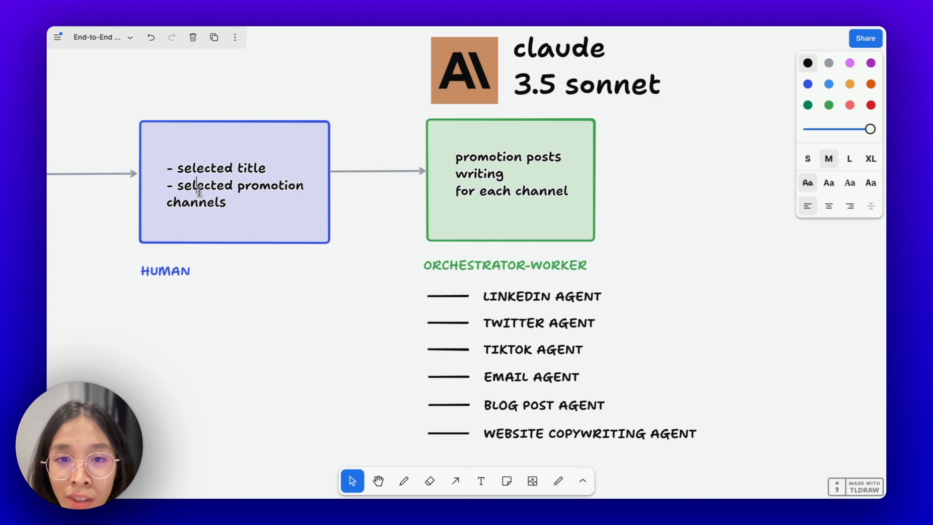
pyautogui.click(255, 317)
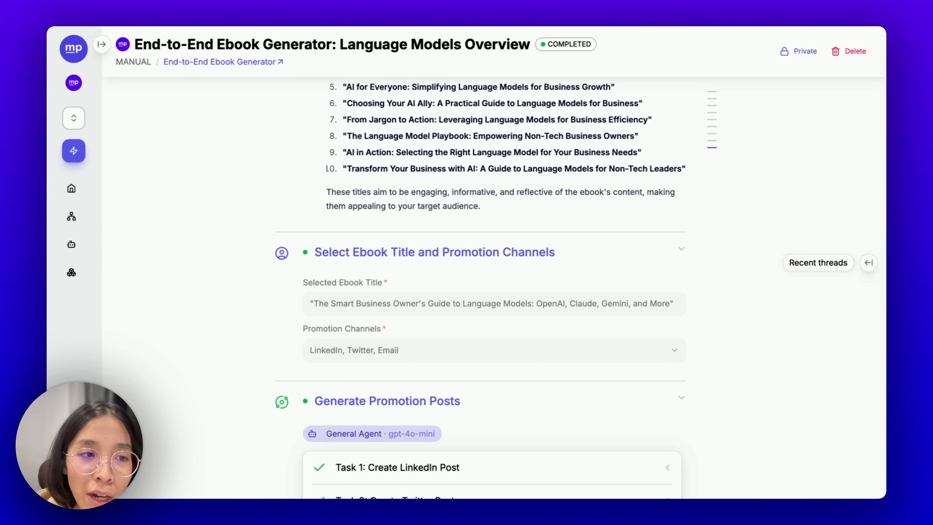
# - Open MindPal's workflow list and start a new workflow
pyautogui.click(78, 215)
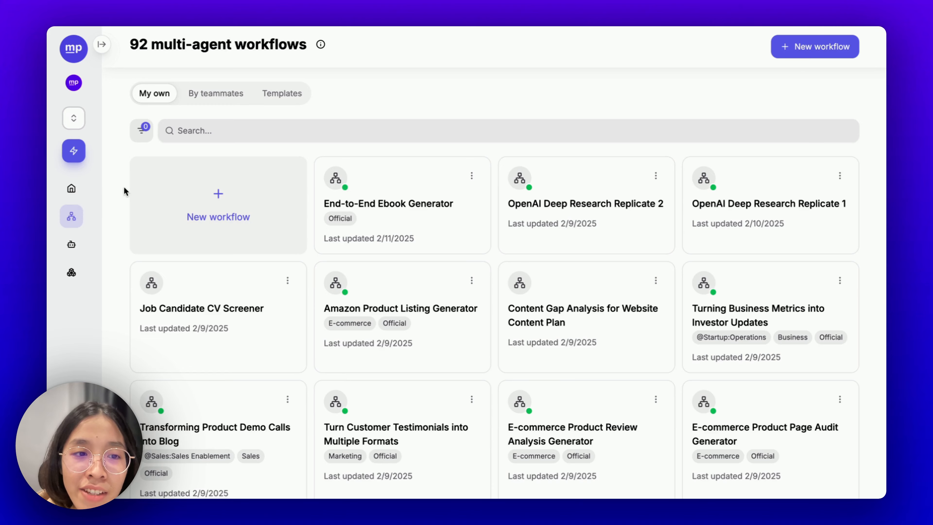
pyautogui.click(220, 207)
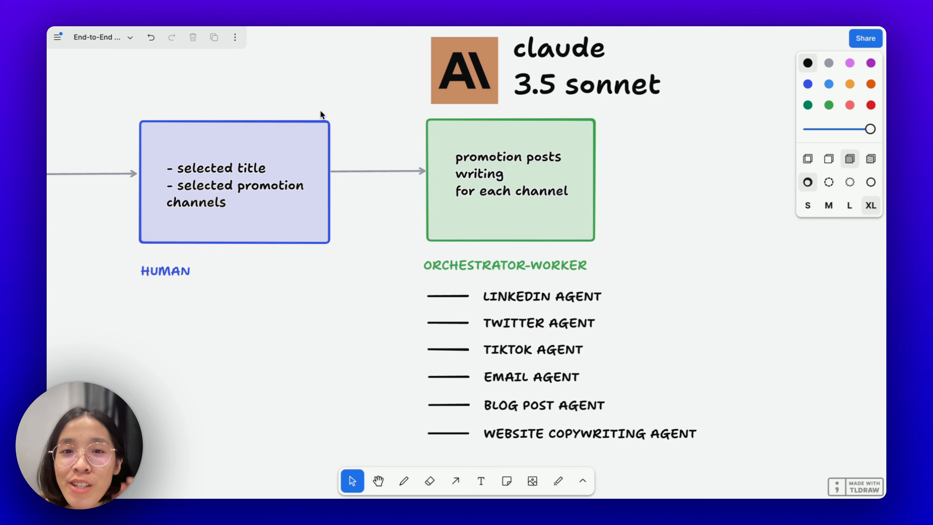
# - View the full End-to-End Ebook Generator pipeline in tldraw and select its prompt text
pyautogui.scroll(-10, 320, 111)
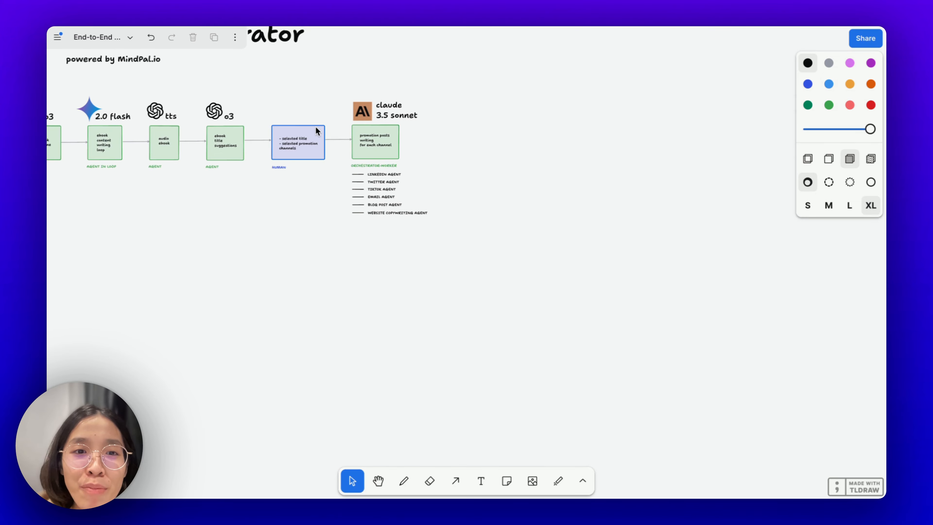
pyautogui.hscroll(-10, 316, 127)
pyautogui.scroll(1, 316, 127)
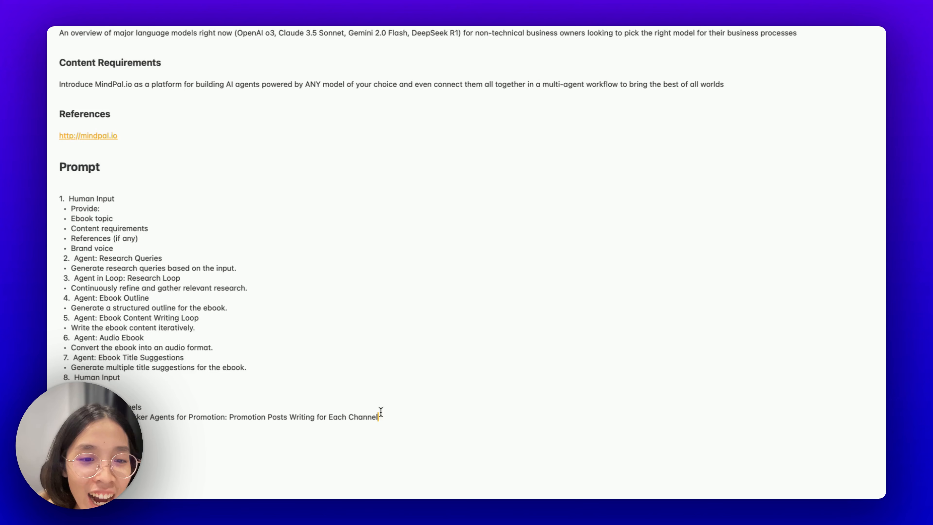
pyautogui.moveTo(390, 416); pyautogui.dragTo(52, 189)
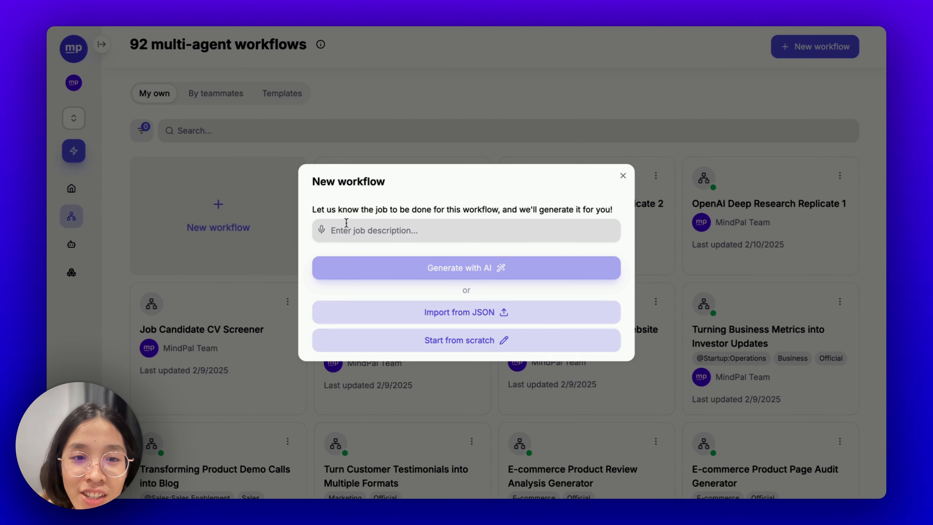
# - Paste the ebook pipeline description as the job description and generate the workflow with AI
pyautogui.click(346, 222)
pyautogui.hotkey('ctrl', 'v')
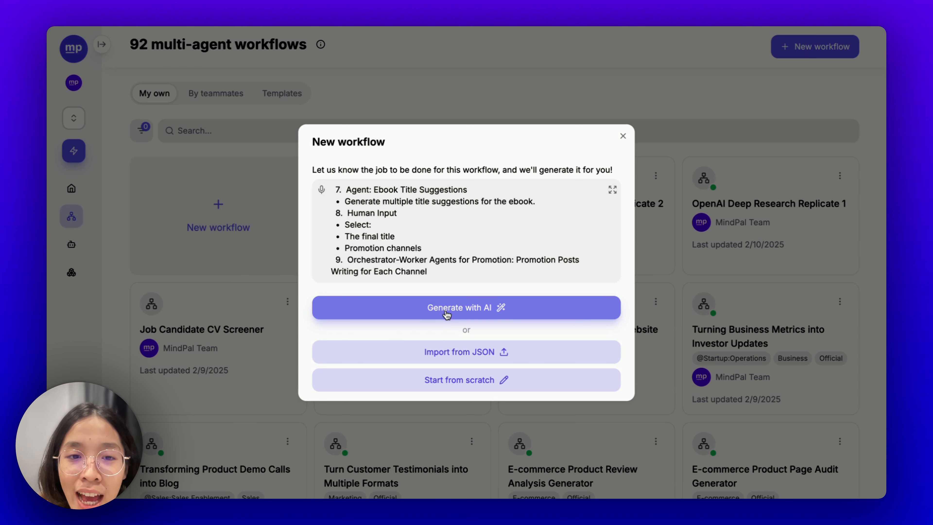
pyautogui.click(447, 312)
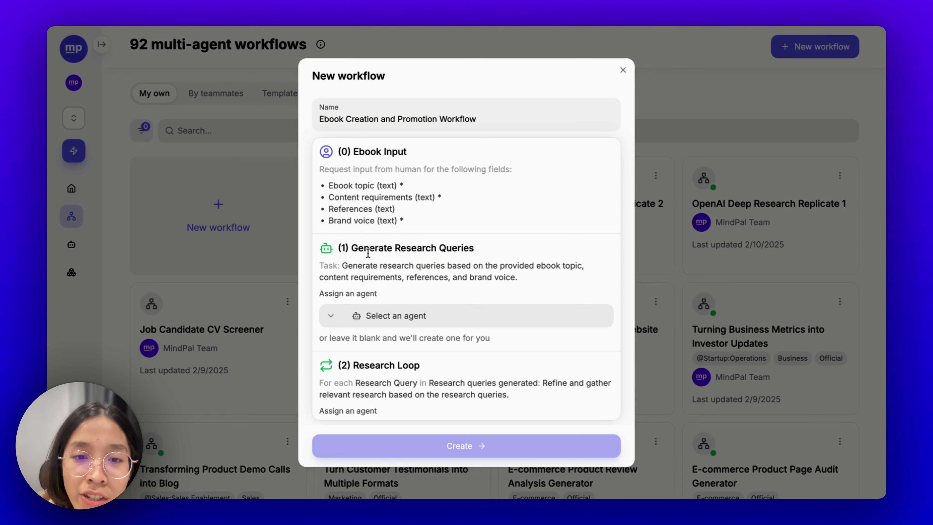
# - Scroll through the drafted steps down to (8) Promotion Posts Writing and back, reviewing agent fields
pyautogui.scroll(-3, 368, 254)
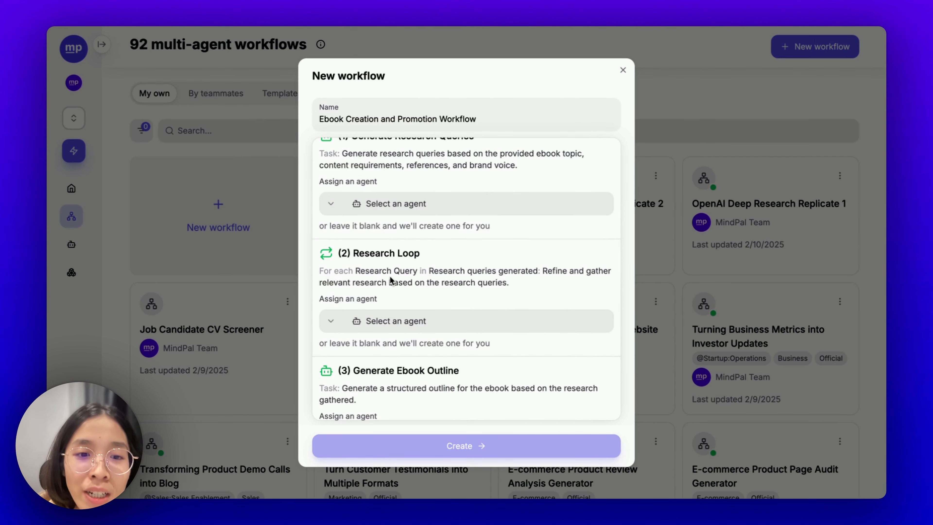
pyautogui.scroll(-3, 391, 281)
pyautogui.scroll(-3, 433, 275)
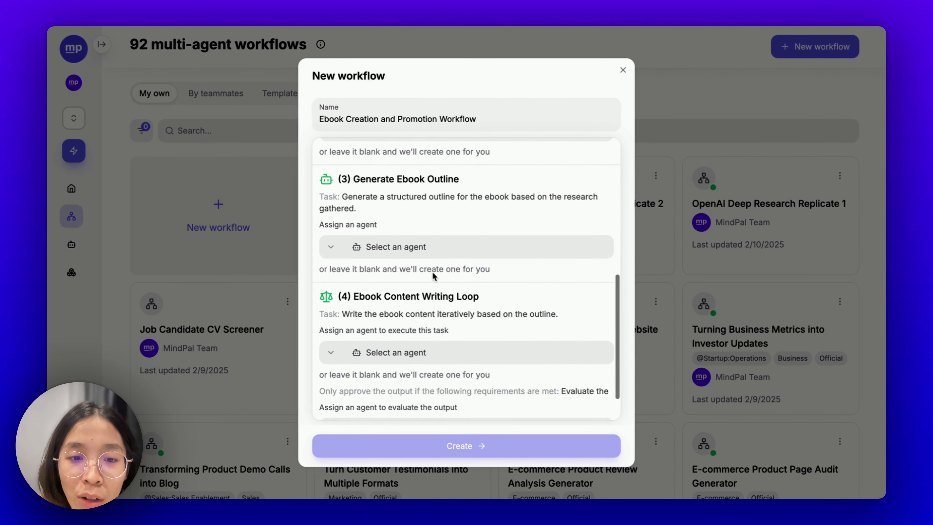
pyautogui.scroll(-2, 433, 276)
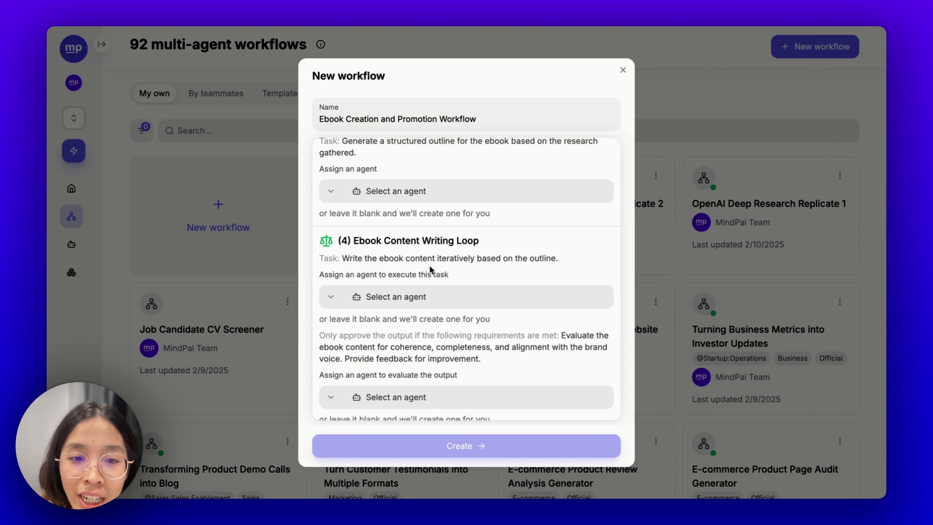
pyautogui.scroll(-3, 430, 267)
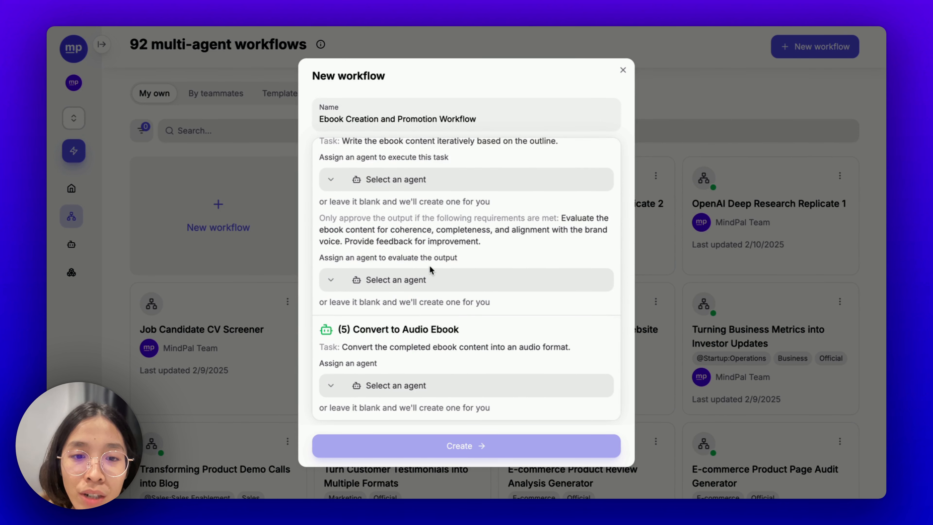
pyautogui.scroll(-3, 433, 324)
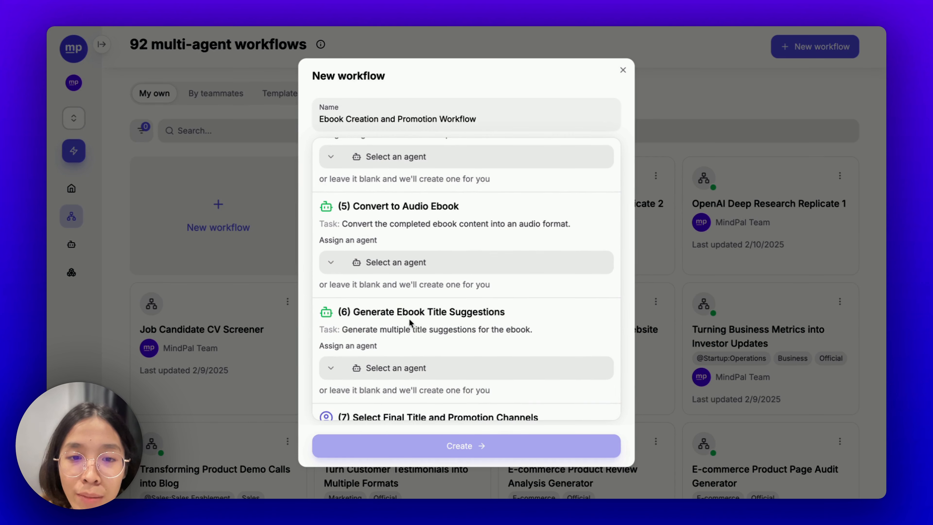
pyautogui.scroll(-1, 435, 323)
pyautogui.scroll(-1, 435, 323)
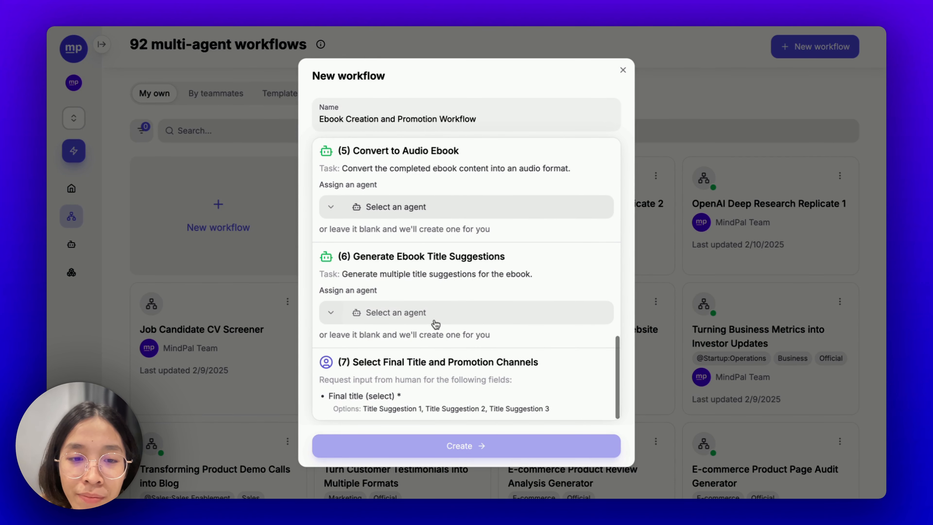
pyautogui.scroll(-1, 434, 323)
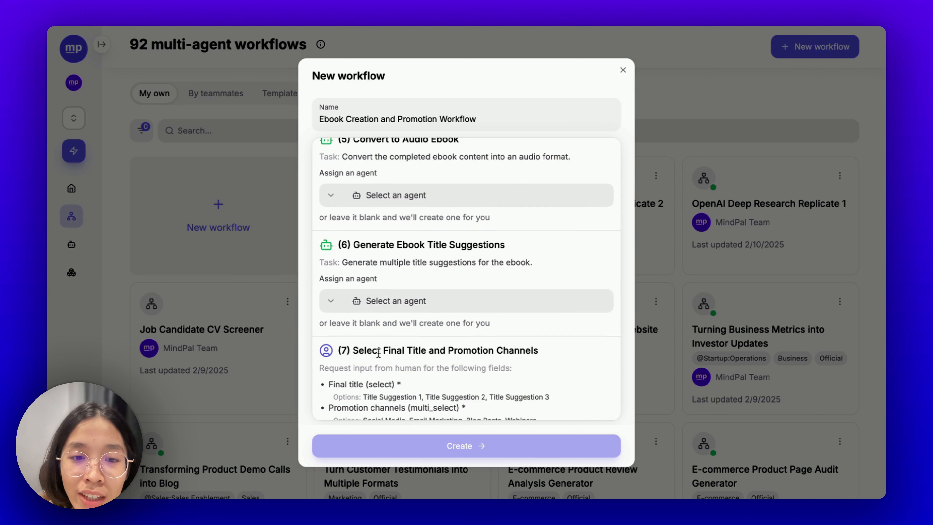
pyautogui.scroll(-3, 379, 353)
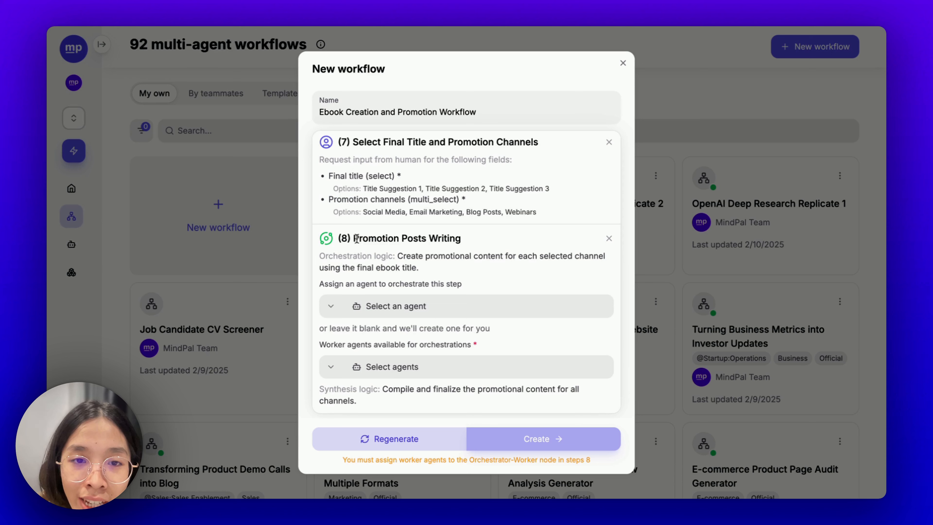
pyautogui.scroll(4, 356, 239)
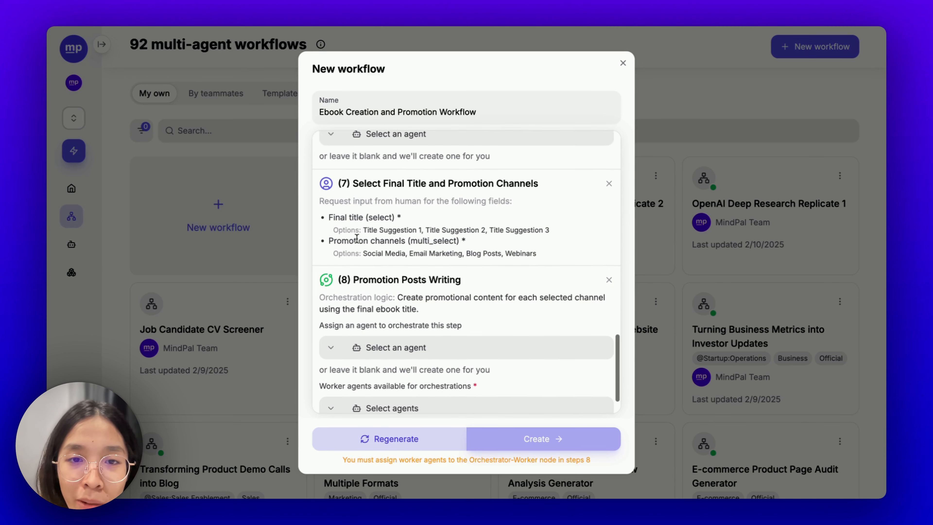
pyautogui.scroll(1, 357, 242)
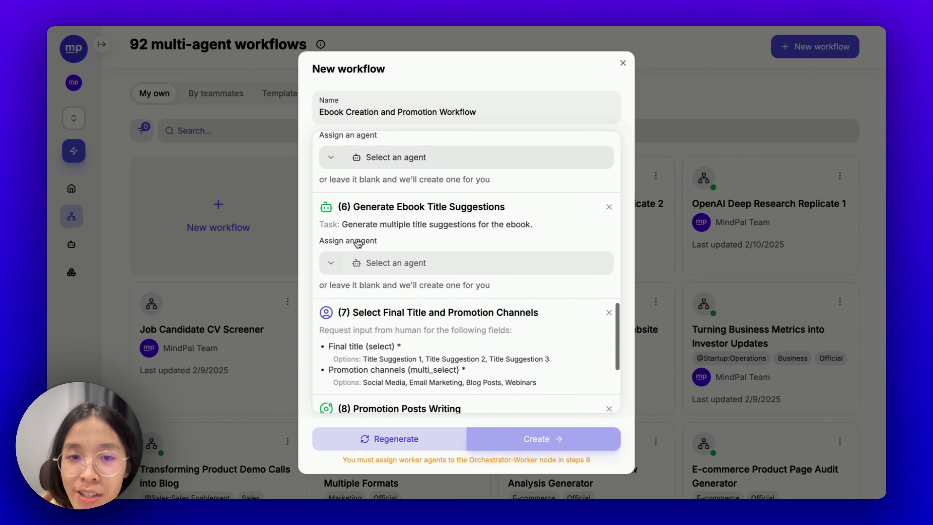
pyautogui.scroll(2, 357, 242)
pyautogui.scroll(6, 357, 239)
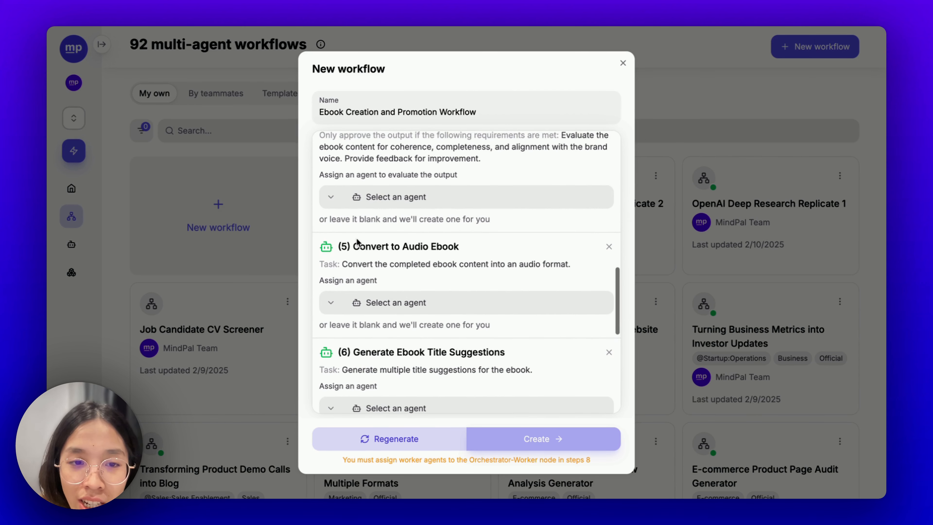
pyautogui.scroll(6, 357, 241)
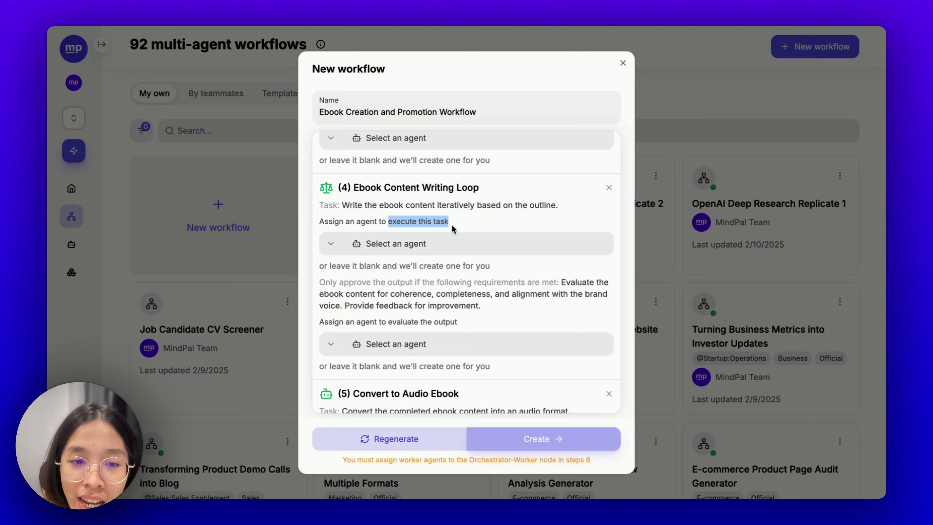
# - Highlight the 'evaluate the output' wording and step (4)'s approval requirements in the draft
pyautogui.moveTo(389, 323); pyautogui.dragTo(473, 322)
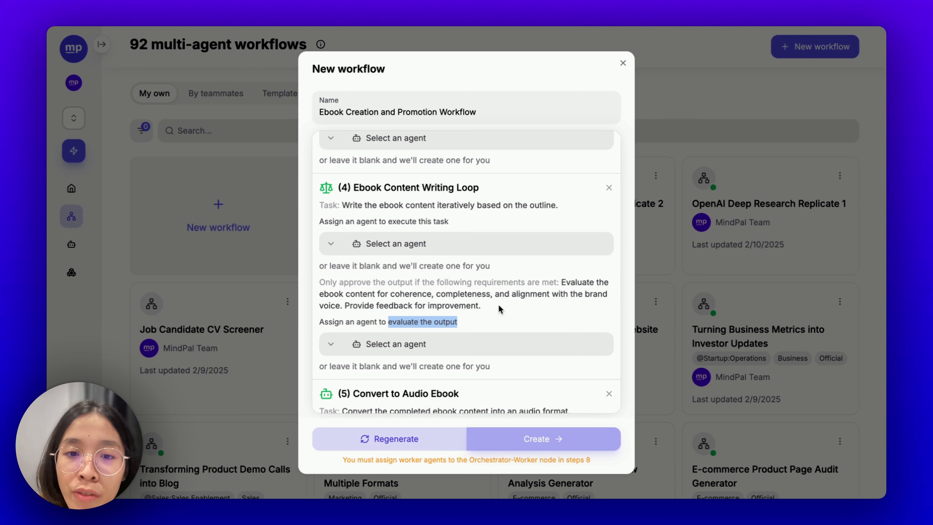
pyautogui.moveTo(498, 304); pyautogui.dragTo(320, 281)
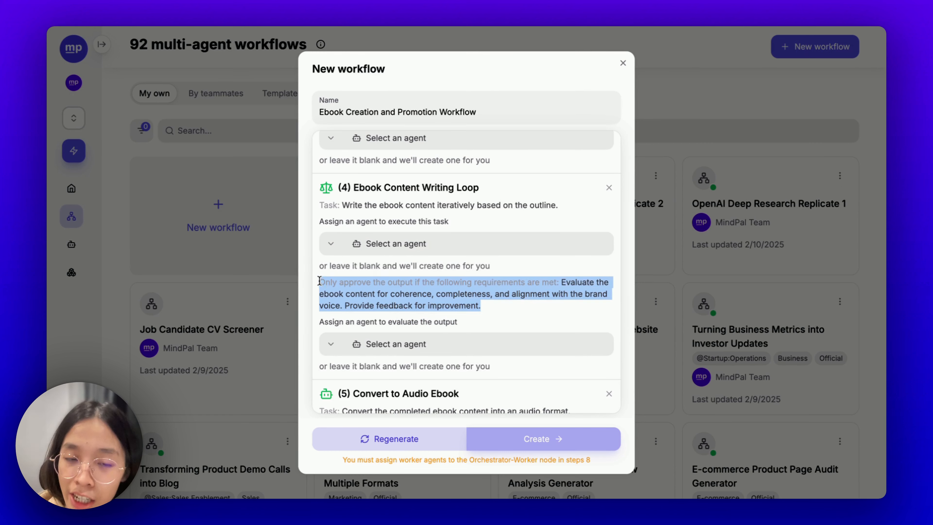
pyautogui.click(365, 291)
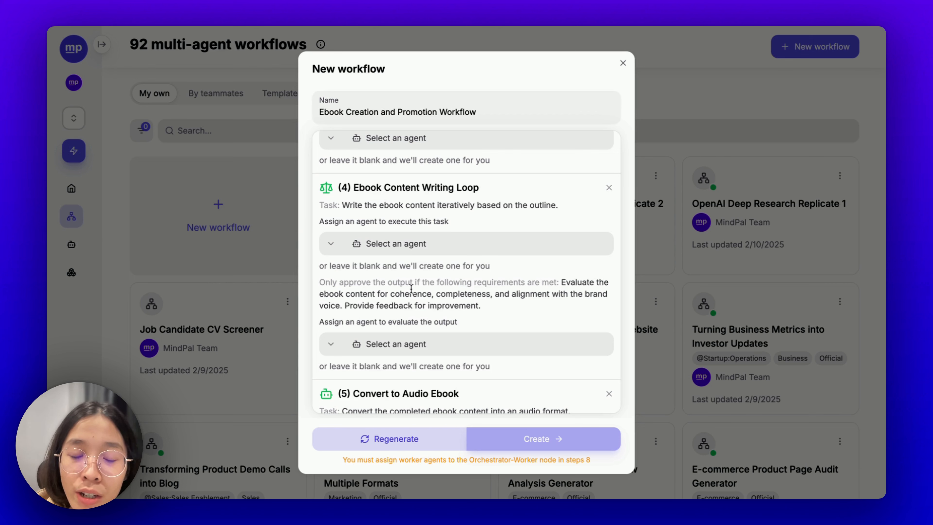
pyautogui.scroll(1, 411, 287)
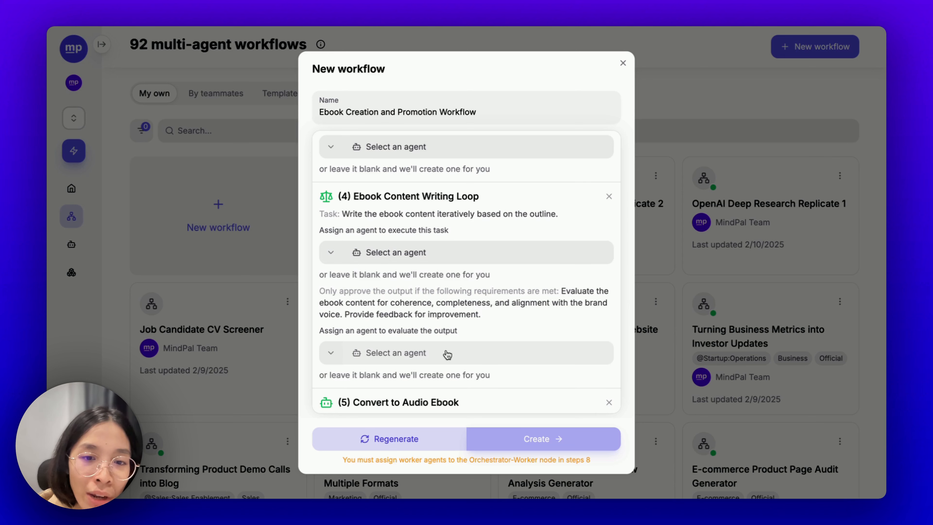
# - Return to the workflow description and highlight the Outline, Research Loop and Content Writing lines
pyautogui.click(366, 435)
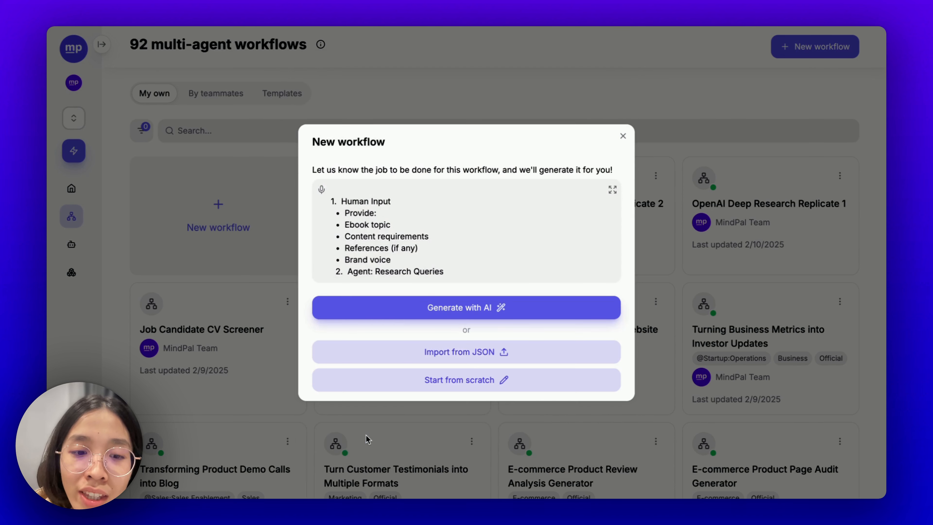
pyautogui.scroll(-2, 370, 229)
pyautogui.scroll(-3, 370, 229)
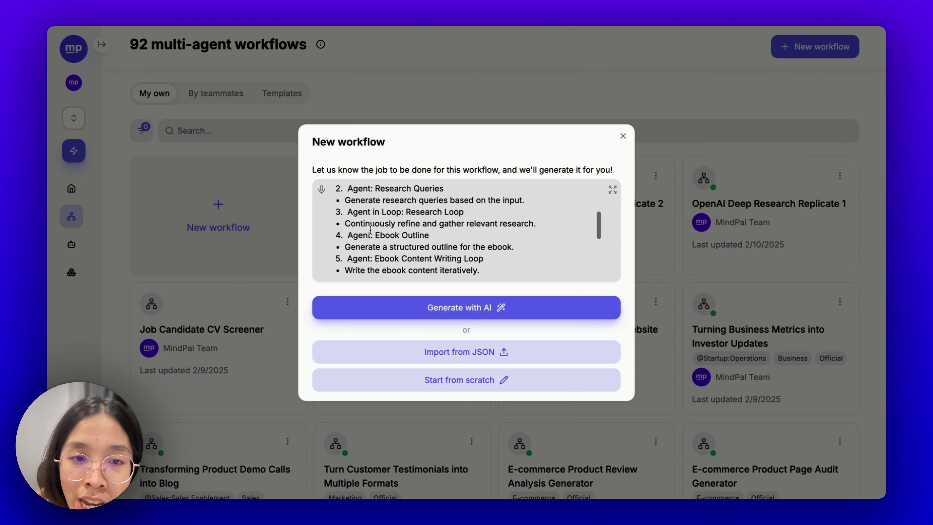
pyautogui.tripleClick(369, 230)
pyautogui.tripleClick(367, 212)
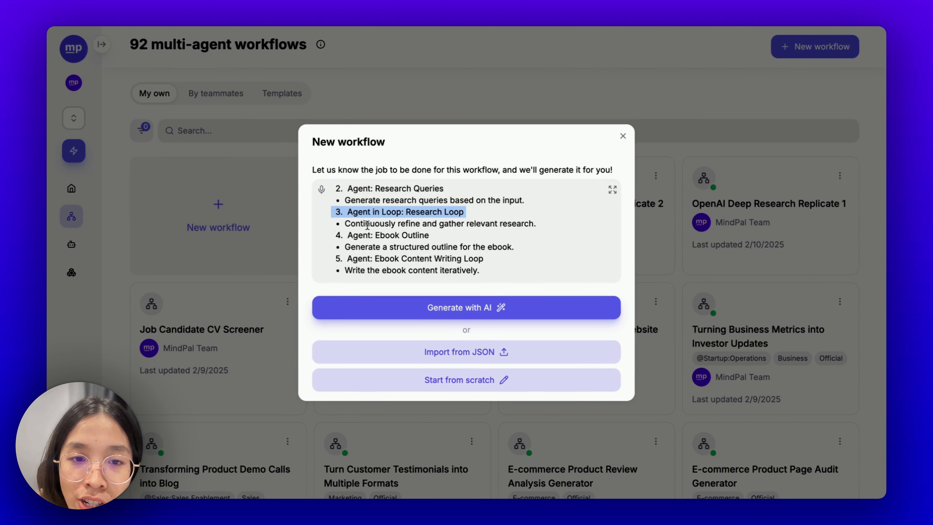
pyautogui.scroll(-1, 368, 225)
pyautogui.tripleClick(367, 227)
pyautogui.tripleClick(375, 236)
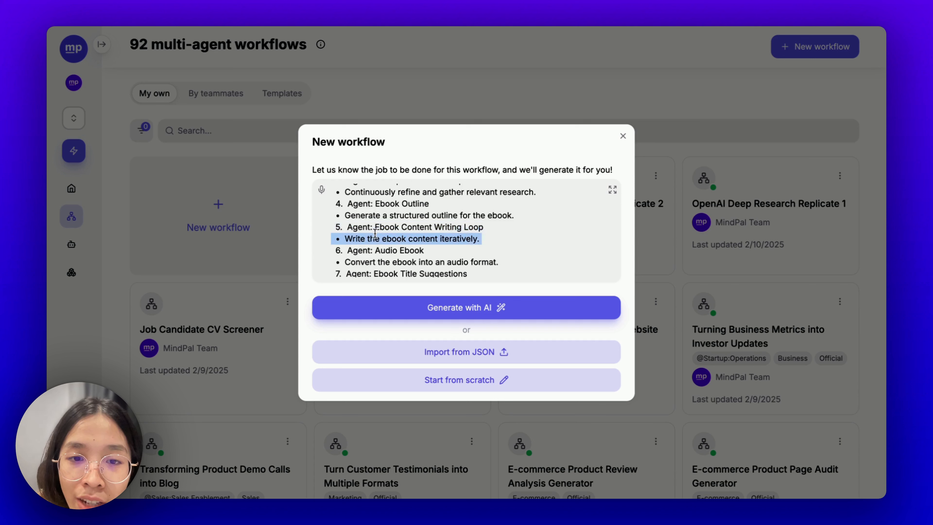
# - Reword the line to 'Write the content for every section in the ebook' and regenerate
pyautogui.click(408, 238)
pyautogui.doubleClick(407, 238)
pyautogui.doubleClick(446, 241)
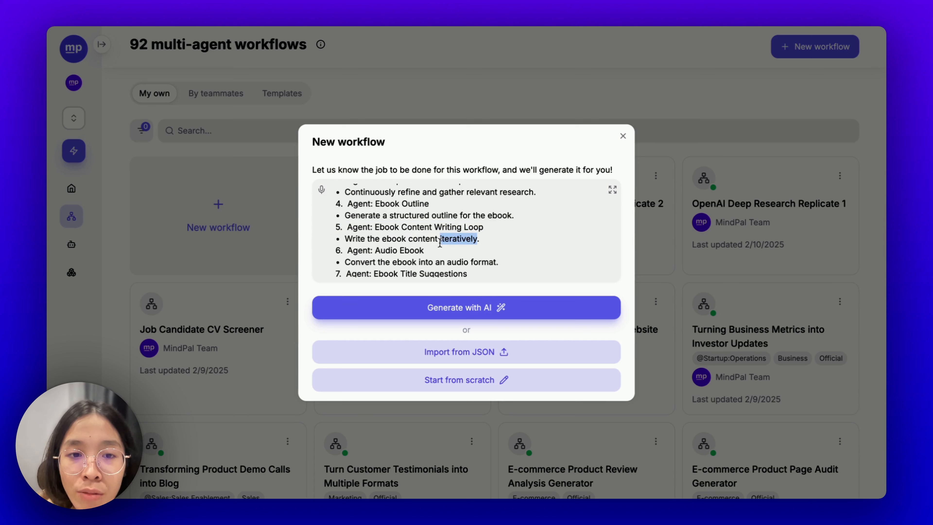
pyautogui.press('BackSpace')
pyautogui.press('BackSpace')
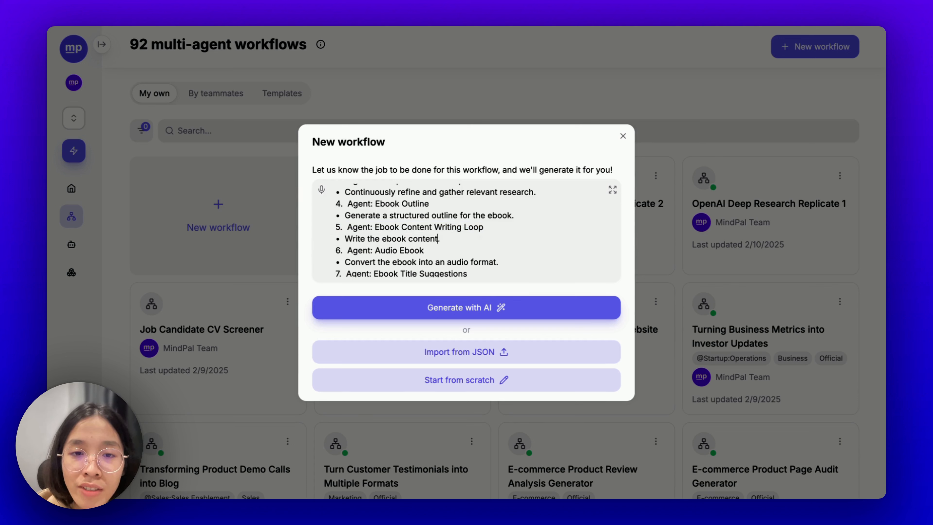
pyautogui.doubleClick(395, 237)
pyautogui.press('BackSpace')
pyautogui.press('BackSpace')
pyautogui.click(421, 236)
pyautogui.press('BackSpace')
pyautogui.write('for eve')
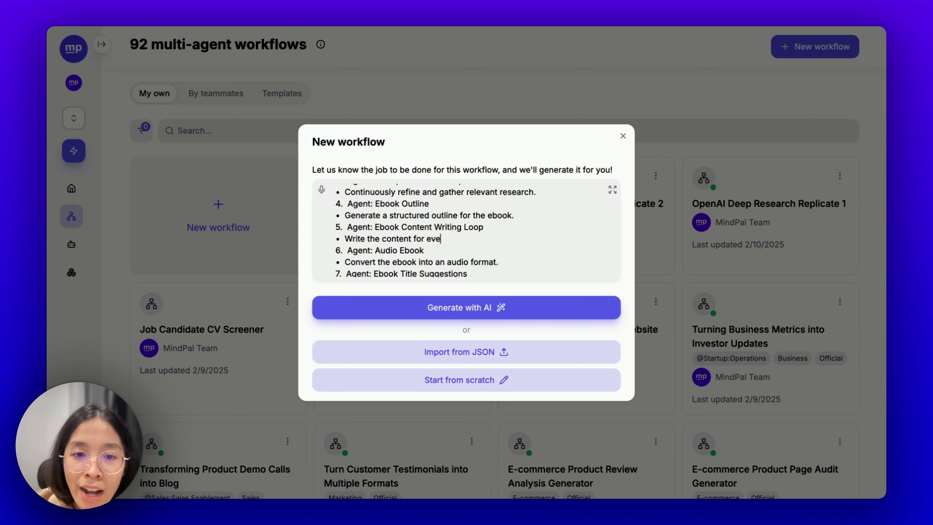
pyautogui.write('ry section in th')
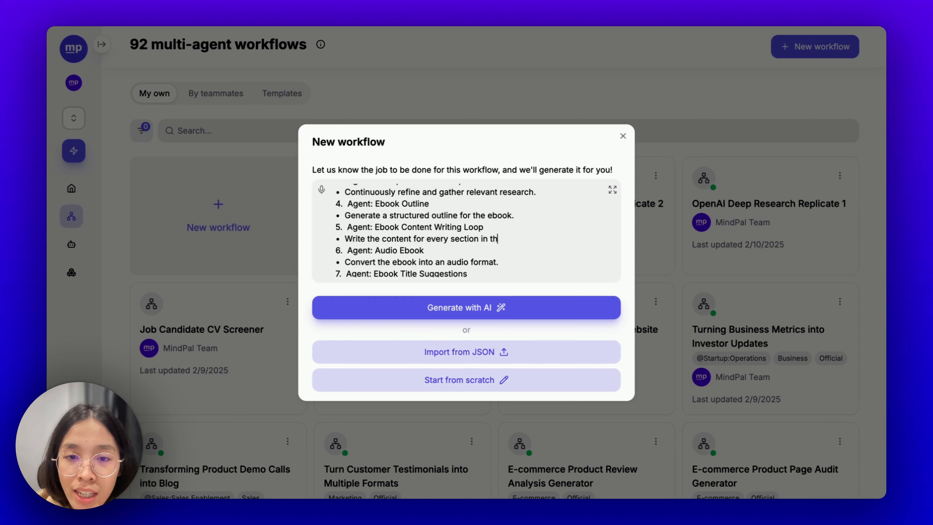
pyautogui.write('e ebook')
pyautogui.click(465, 313)
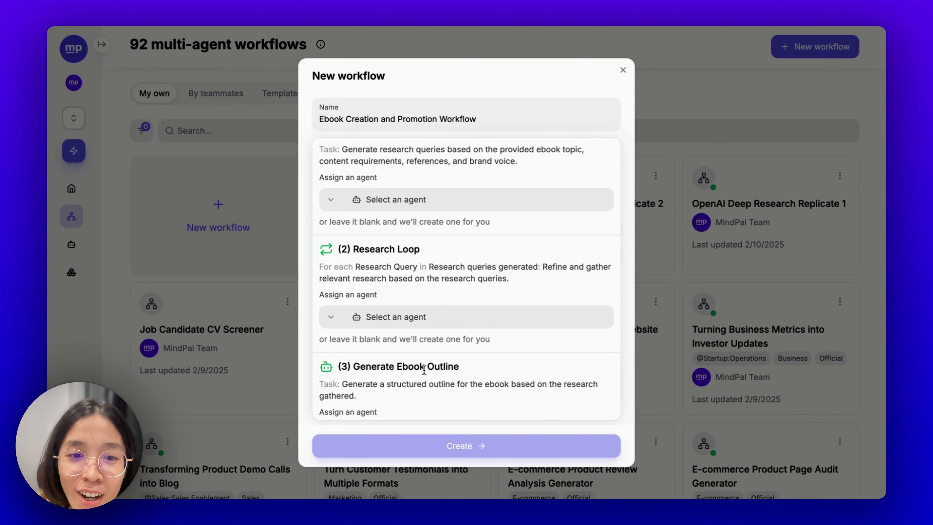
pyautogui.scroll(3, 424, 371)
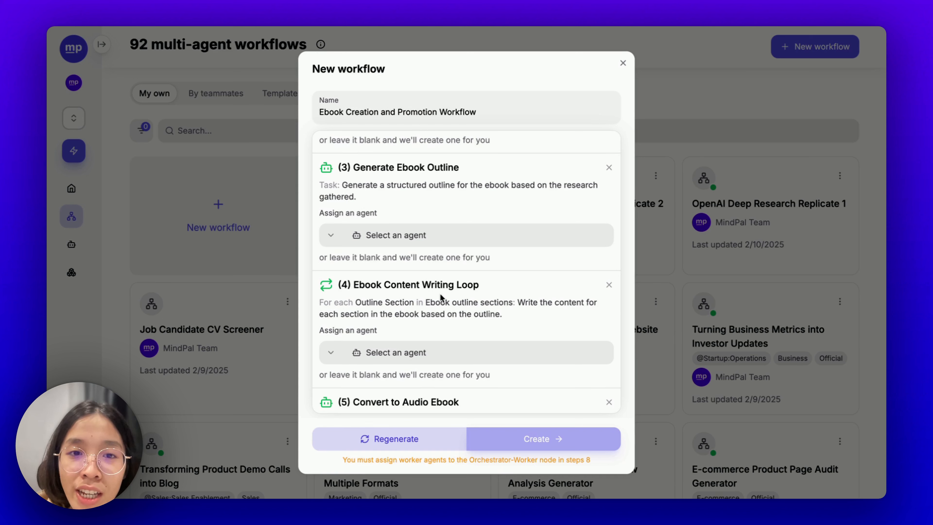
pyautogui.scroll(-2, 393, 307)
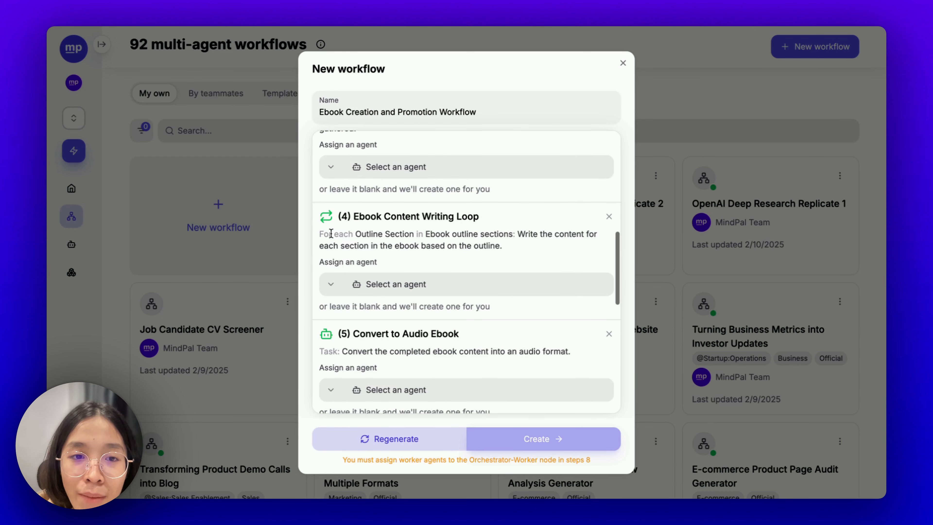
pyautogui.moveTo(532, 252); pyautogui.dragTo(323, 233)
pyautogui.scroll(-5, 413, 309)
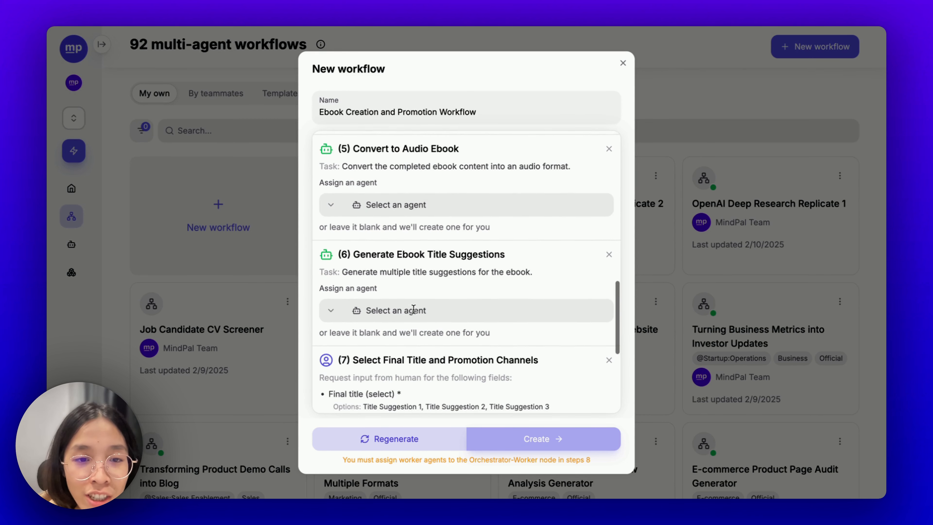
pyautogui.scroll(10, 414, 308)
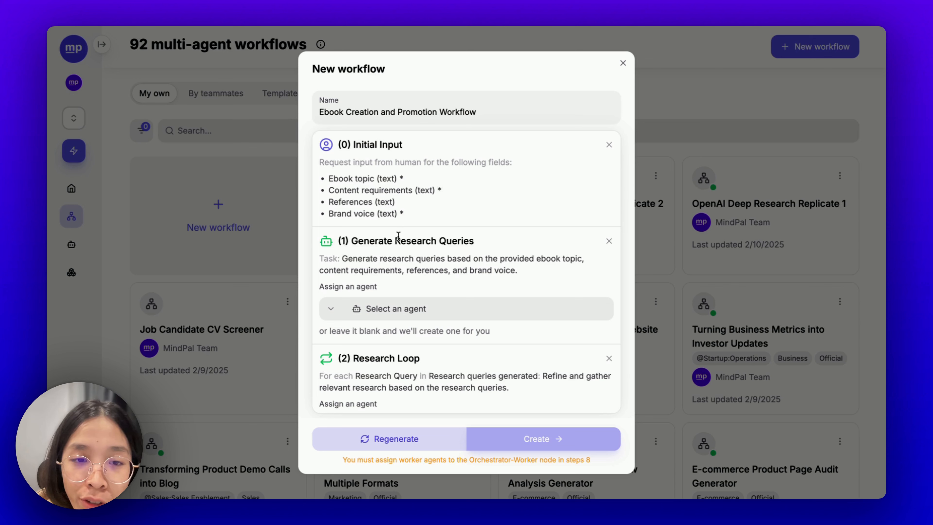
# - Assign Search Query Generator to Generate Research Queries and note the leave-agent-blank hint
pyautogui.click(413, 308)
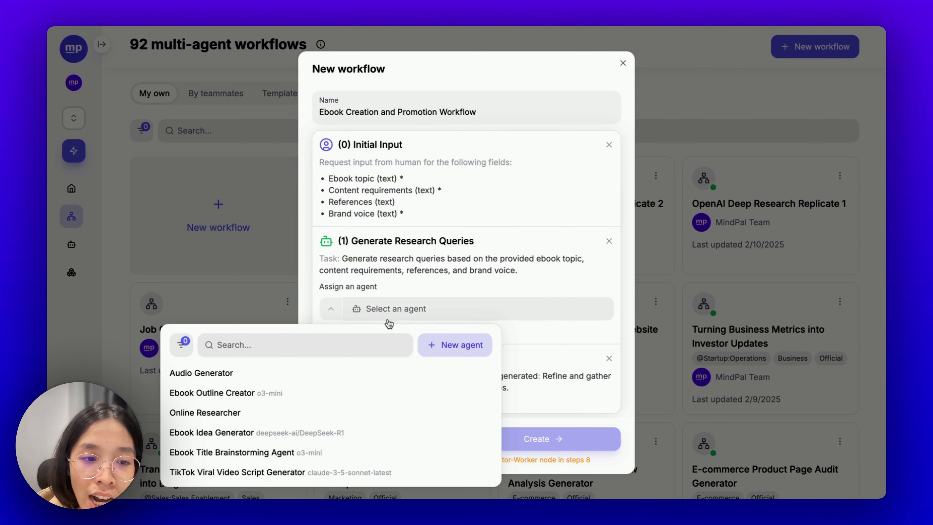
pyautogui.scroll(-3, 331, 416)
pyautogui.scroll(-3, 331, 416)
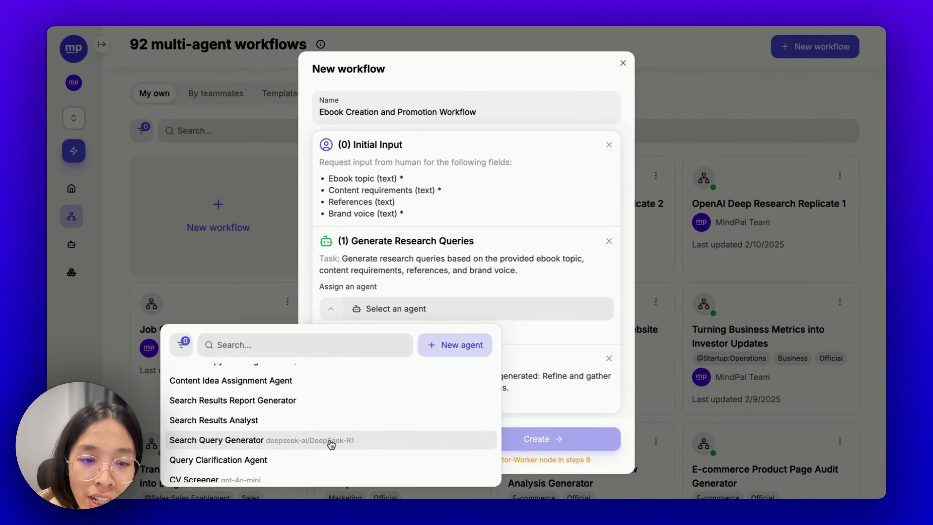
pyautogui.click(331, 444)
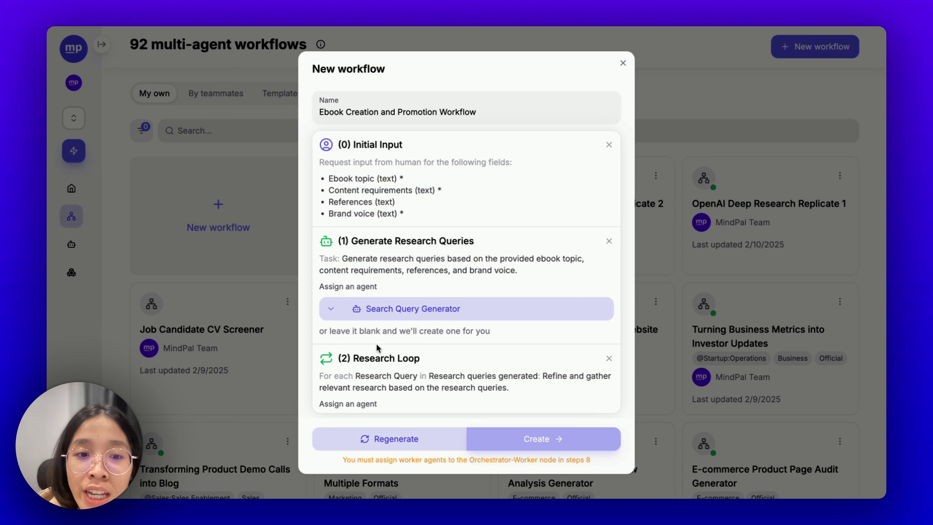
pyautogui.moveTo(328, 332); pyautogui.dragTo(500, 333)
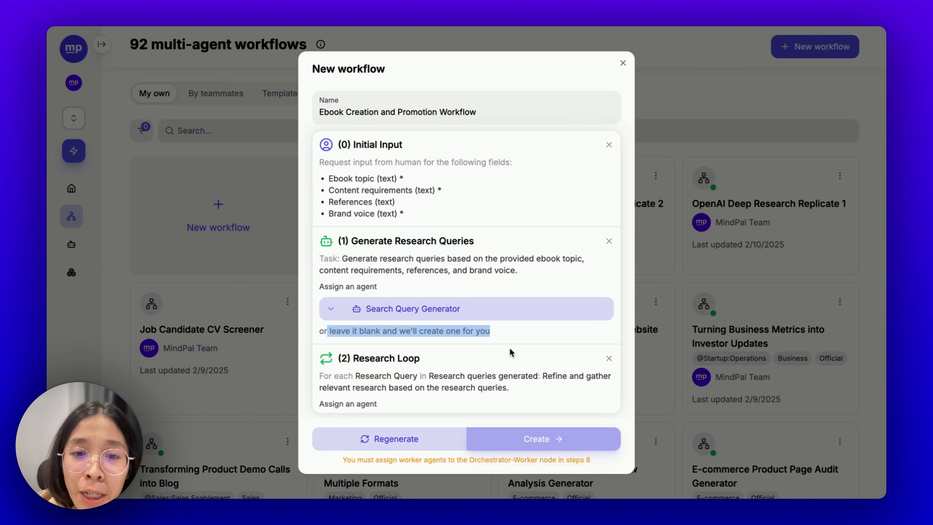
pyautogui.scroll(-2, 509, 348)
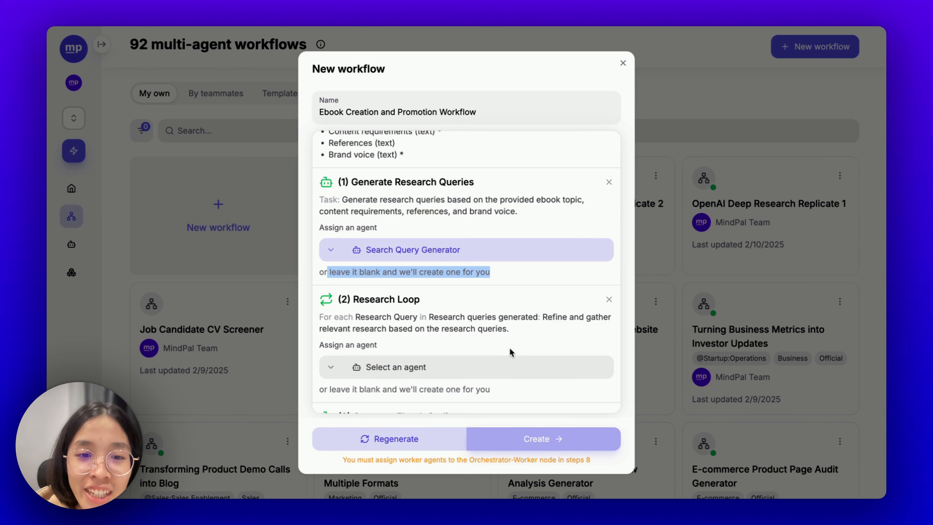
pyautogui.scroll(-2, 510, 348)
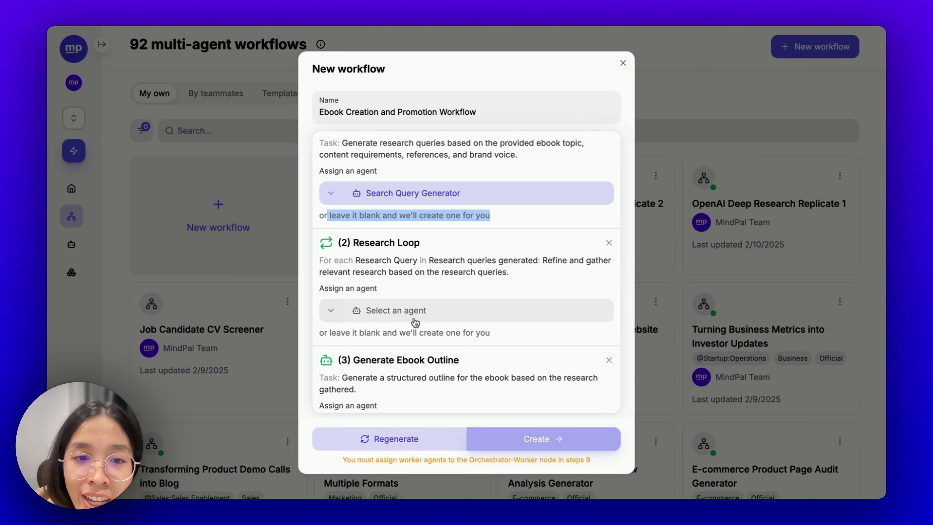
# - Assign Online Researcher to the Research Loop and Ebook Outline Creator to the outline step
pyautogui.click(411, 312)
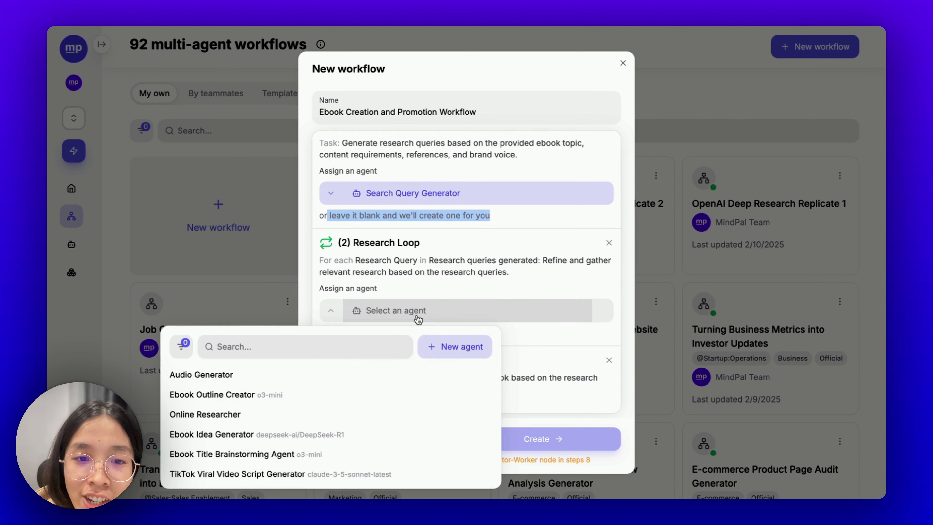
pyautogui.click(263, 415)
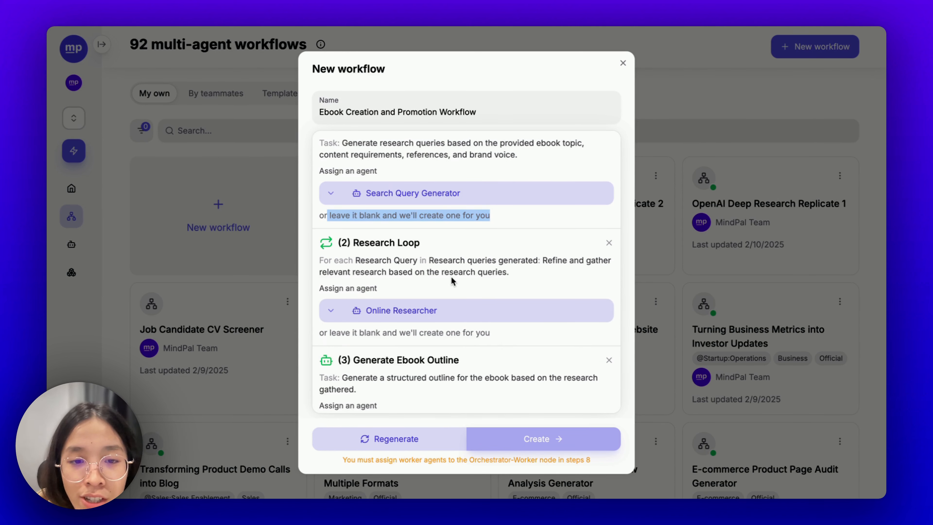
pyautogui.scroll(-3, 450, 276)
pyautogui.click(411, 348)
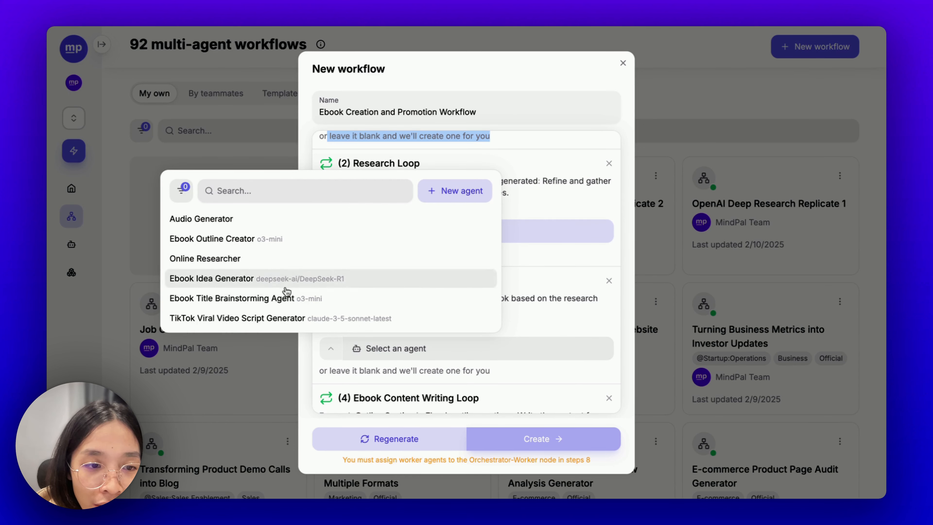
pyautogui.click(250, 239)
pyautogui.scroll(-3, 392, 345)
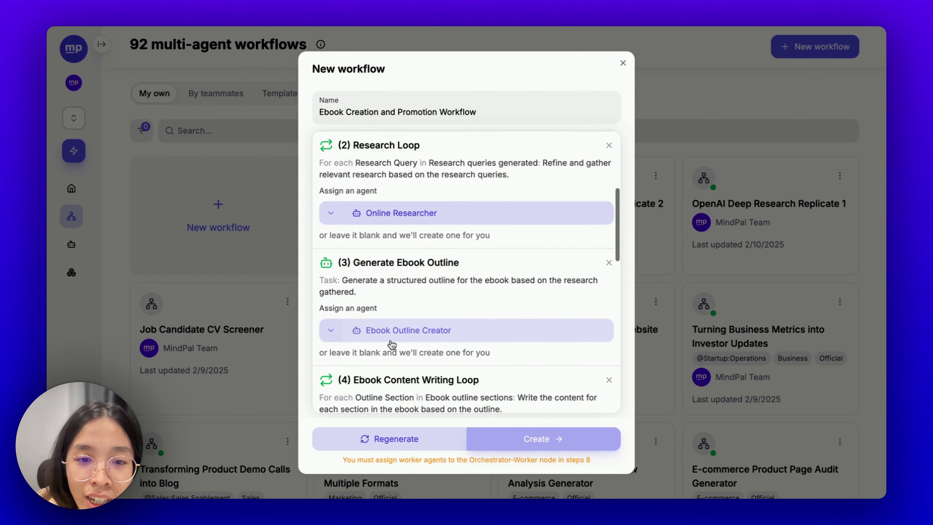
pyautogui.scroll(-3, 392, 345)
# - Assign Ebook Author to the writing loop and Audio Generator to the audio conversion step
pyautogui.click(430, 382)
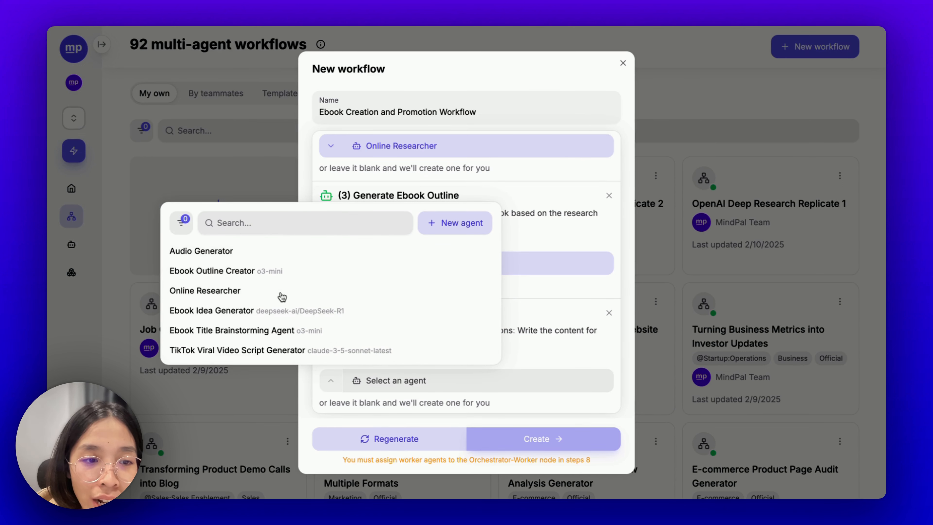
pyautogui.scroll(-2, 257, 280)
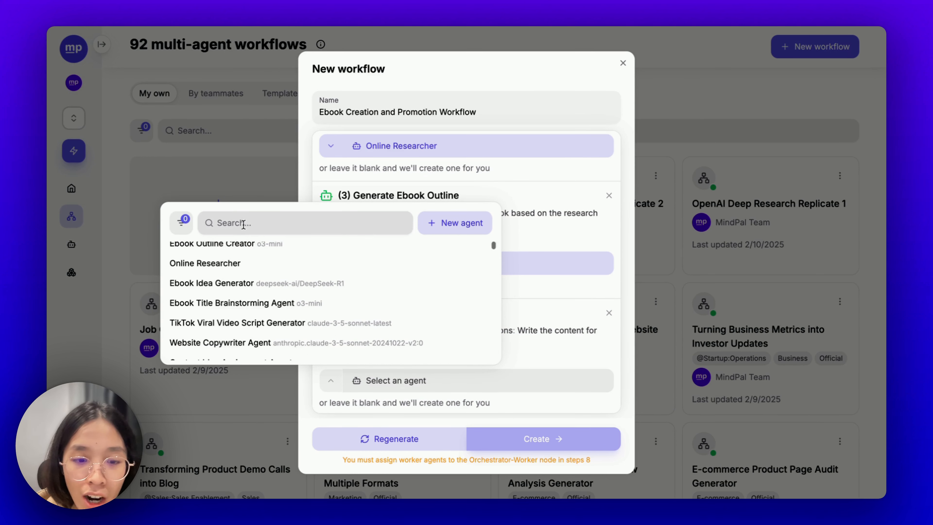
pyautogui.click(235, 222)
pyautogui.write('ebook aut')
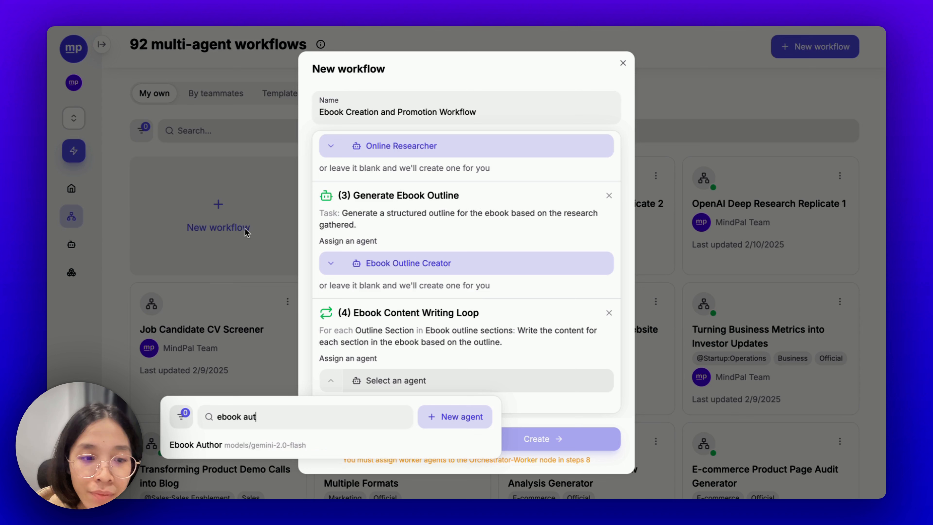
pyautogui.click(290, 453)
pyautogui.scroll(-5, 385, 303)
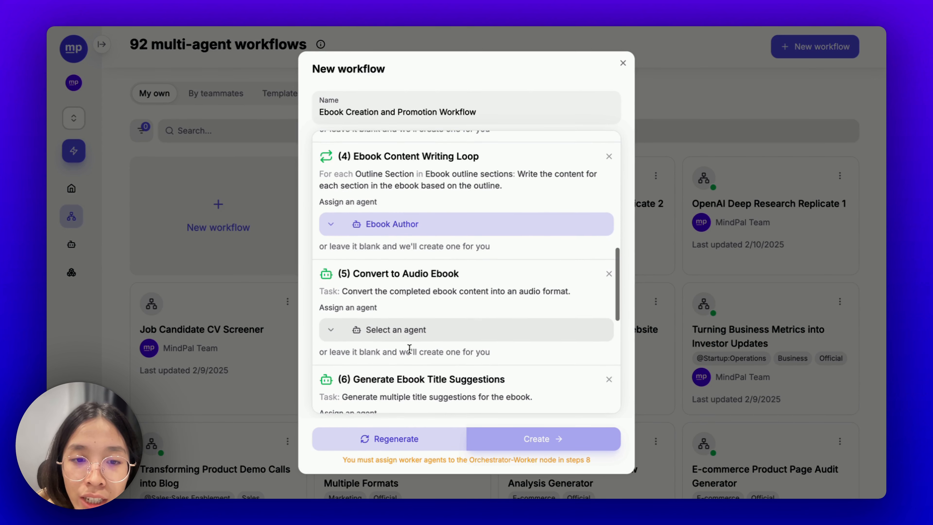
pyautogui.click(396, 308)
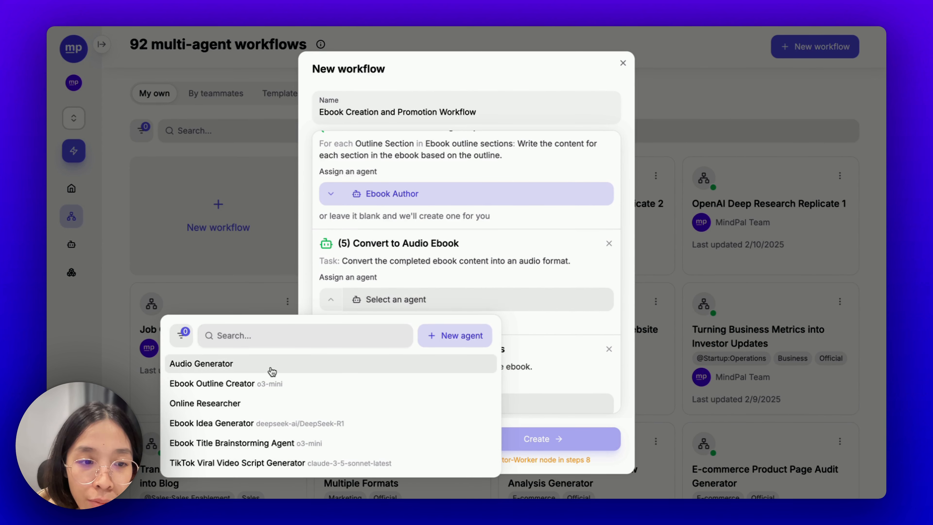
pyautogui.click(270, 370)
pyautogui.scroll(-3, 408, 363)
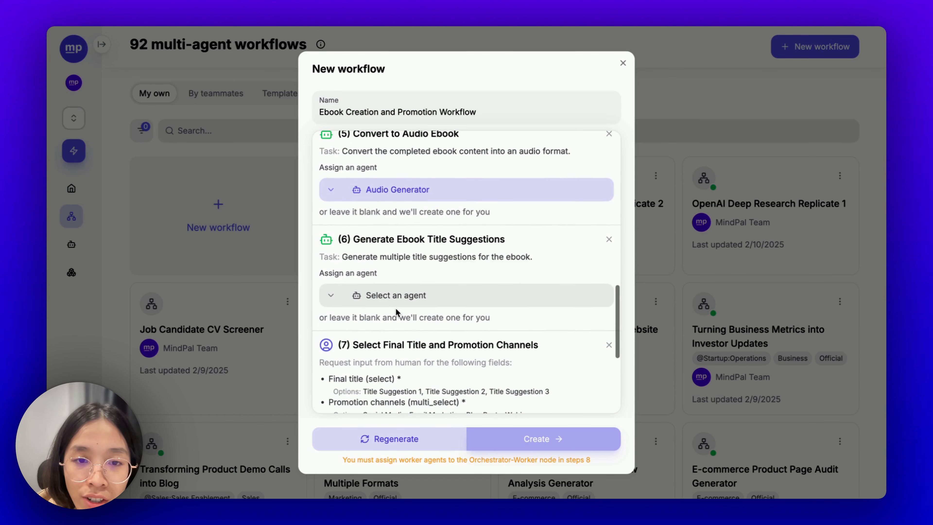
# - Set step 6's agent to Ebook Title Brainstorming Agent, replacing a mistaken Ebook Outline Creator
pyautogui.click(430, 296)
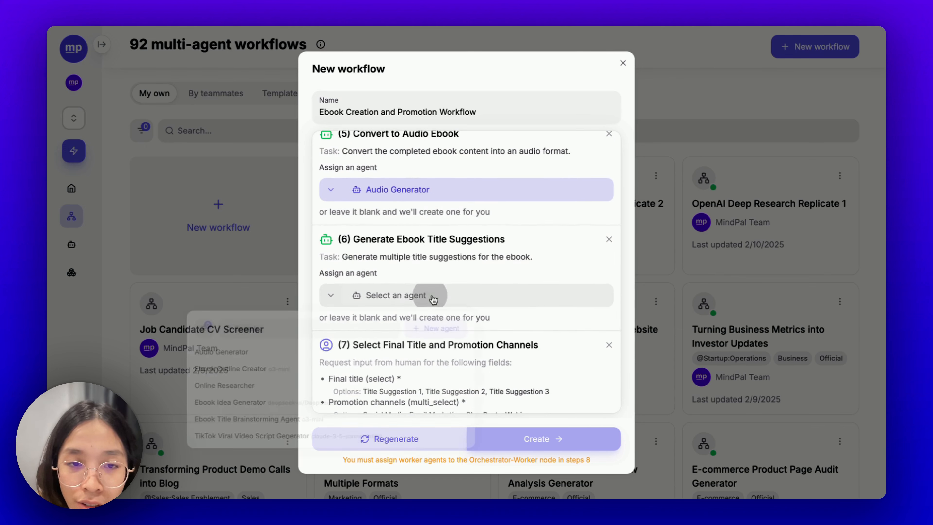
pyautogui.click(244, 380)
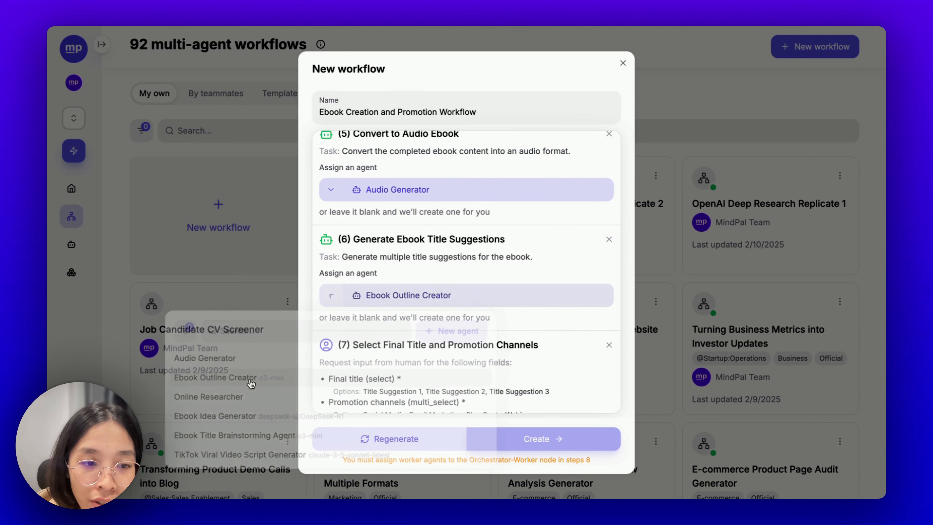
pyautogui.click(328, 299)
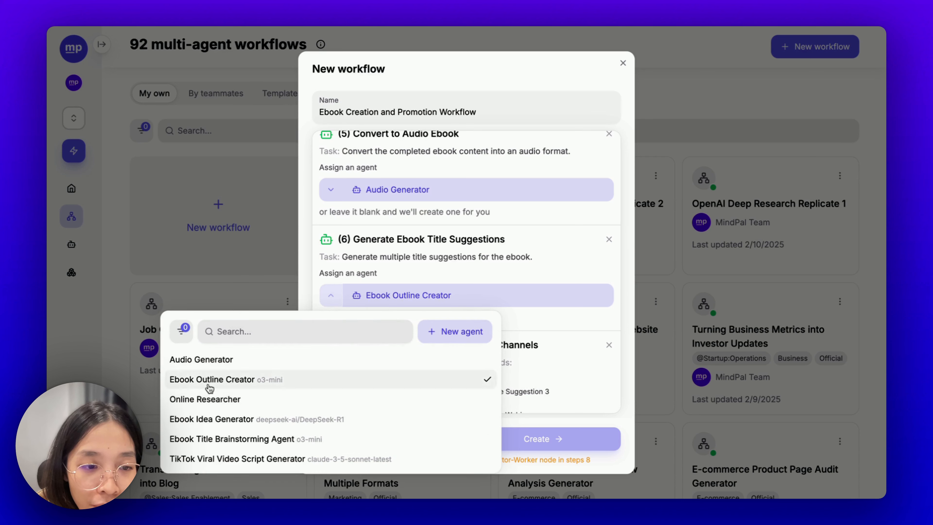
pyautogui.click(217, 440)
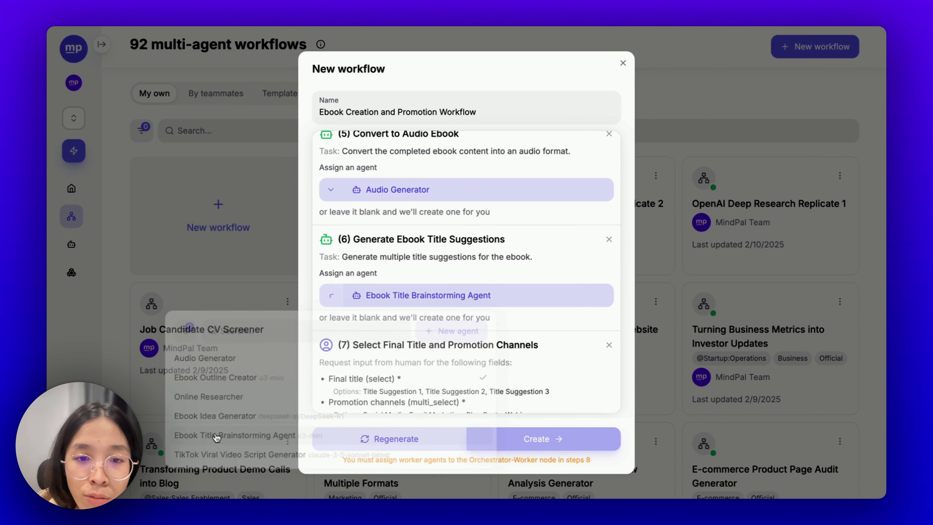
pyautogui.scroll(-3, 465, 363)
# - Search 'general ag' in step 8's agent list and choose General Agent as orchestrator
pyautogui.scroll(-3, 413, 365)
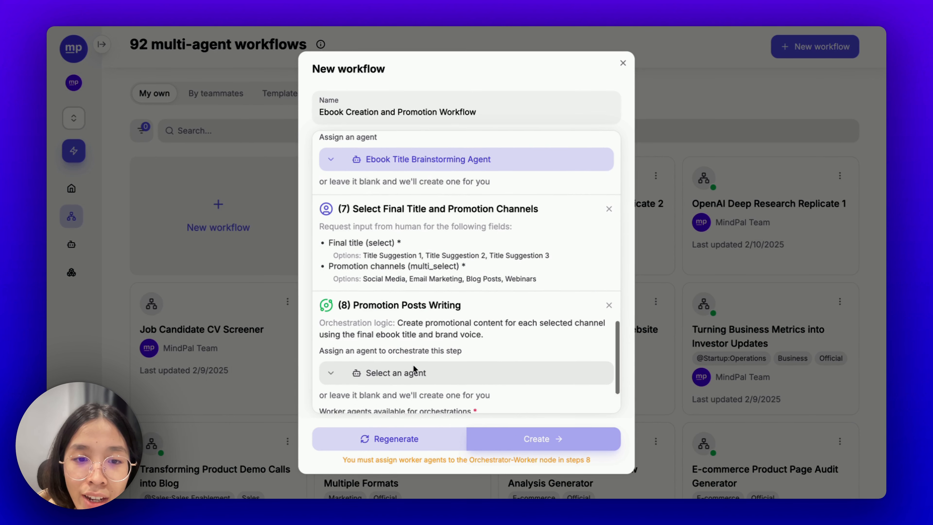
pyautogui.scroll(-1, 410, 289)
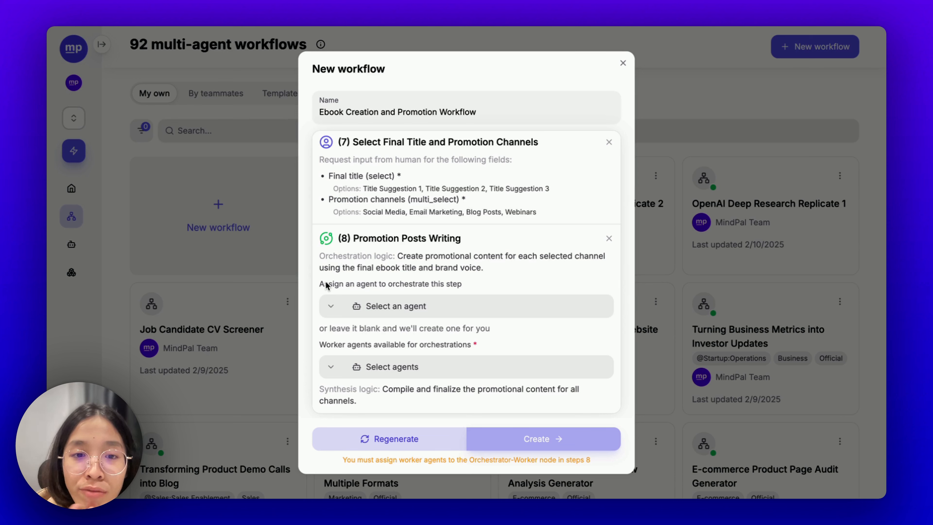
pyautogui.click(367, 306)
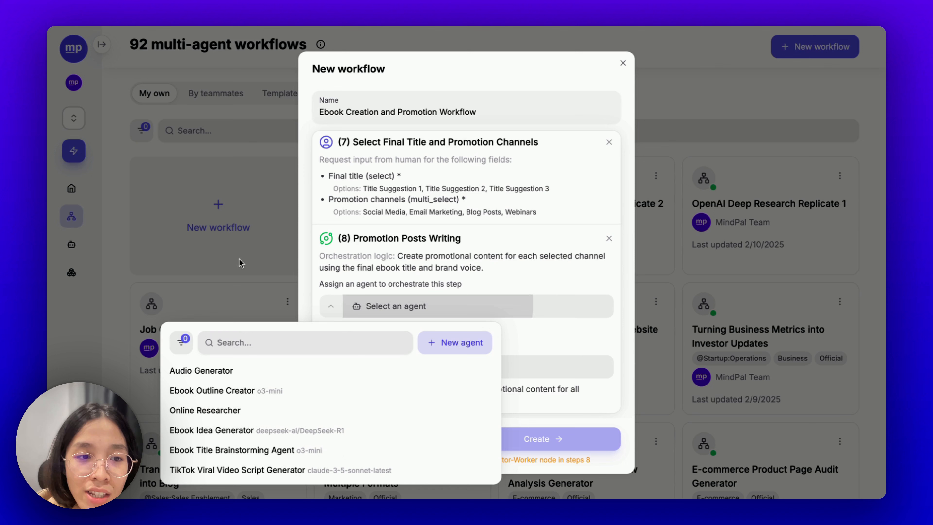
pyautogui.click(244, 343)
pyautogui.write('general ag')
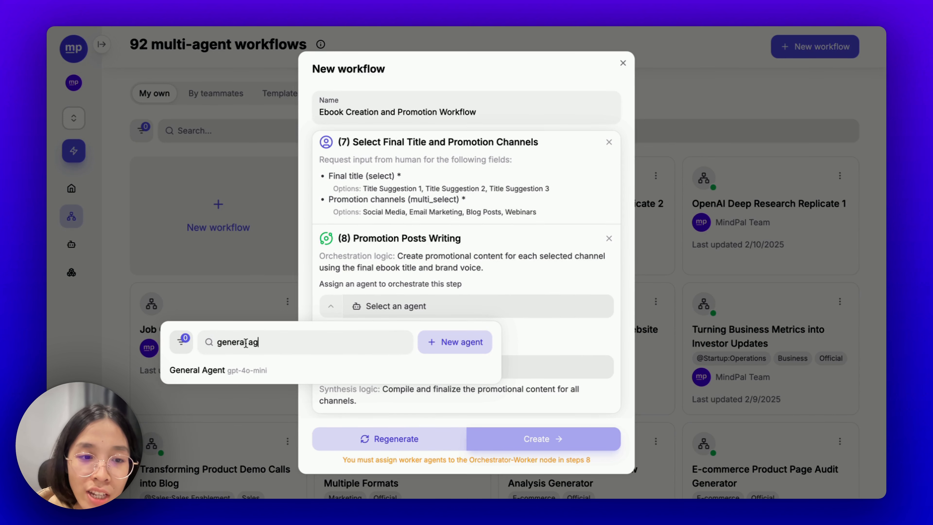
pyautogui.click(283, 373)
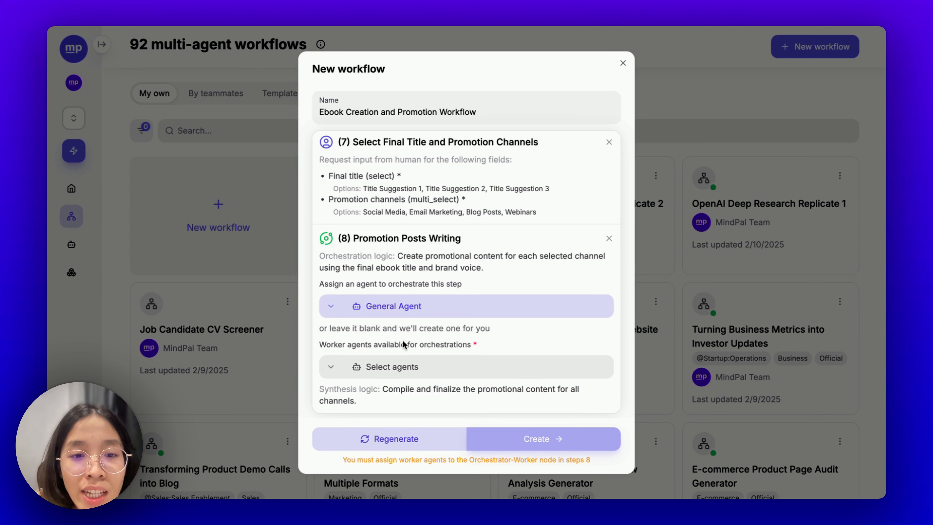
# - Add LinkedIn Post Writer as a worker agent on the Promotion Posts Writing step
pyautogui.click(392, 368)
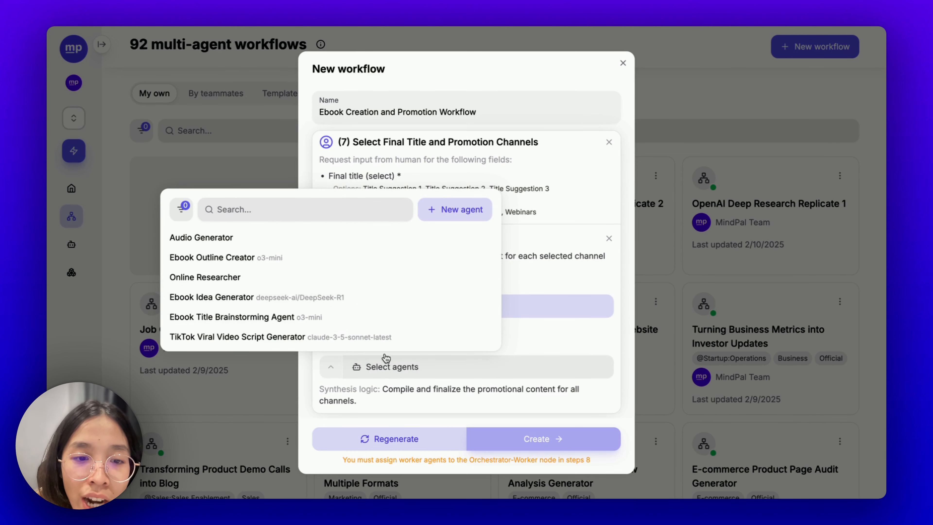
pyautogui.click(385, 389)
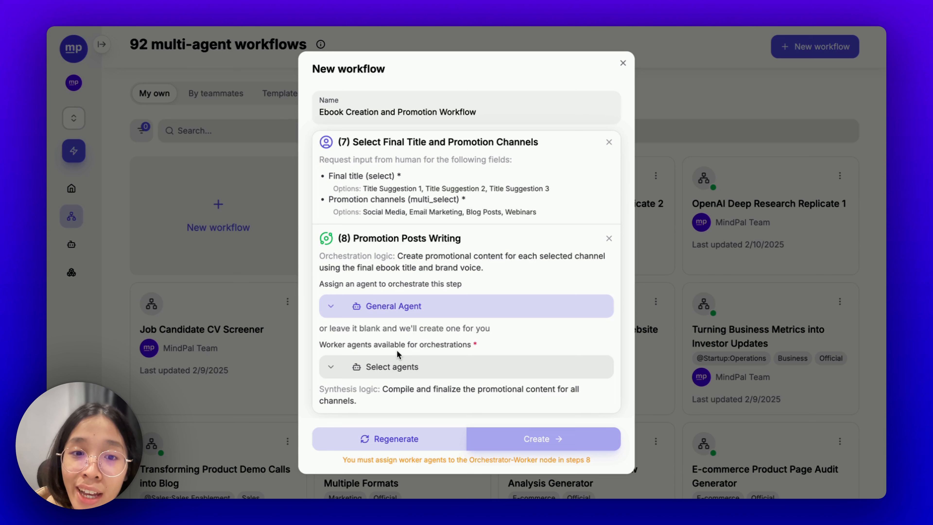
pyautogui.click(408, 366)
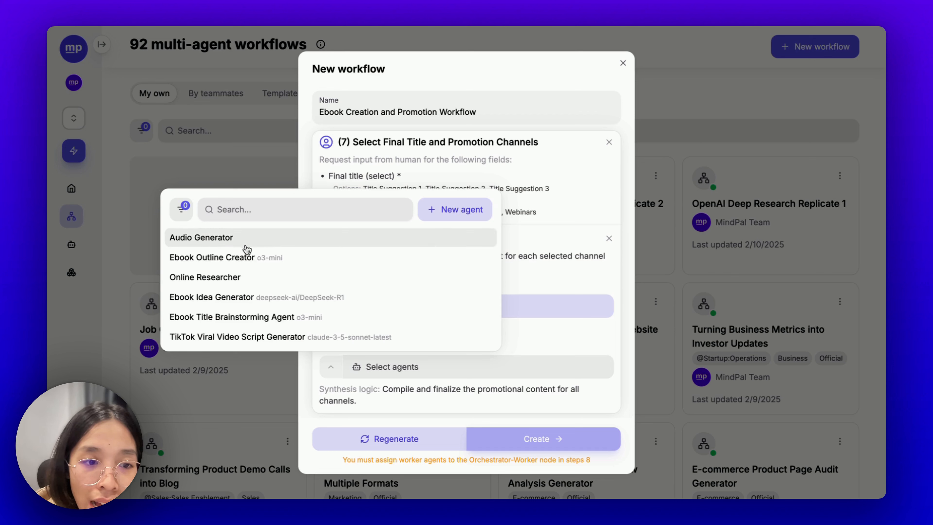
pyautogui.click(257, 203)
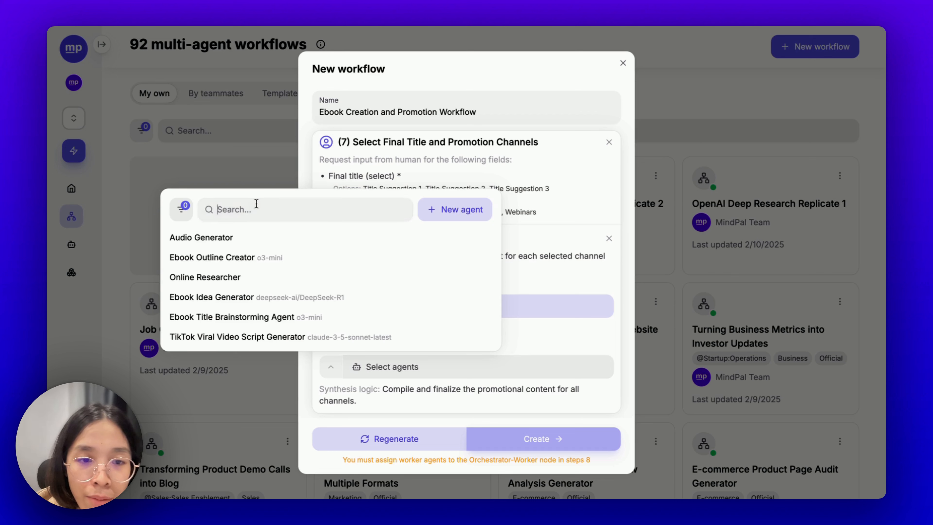
pyautogui.write('l')
pyautogui.press('BackSpace')
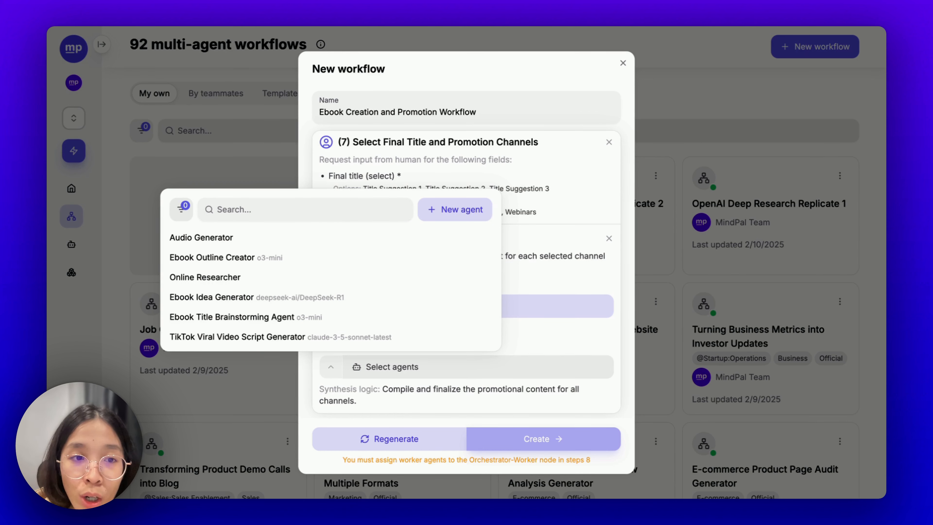
pyautogui.click(537, 283)
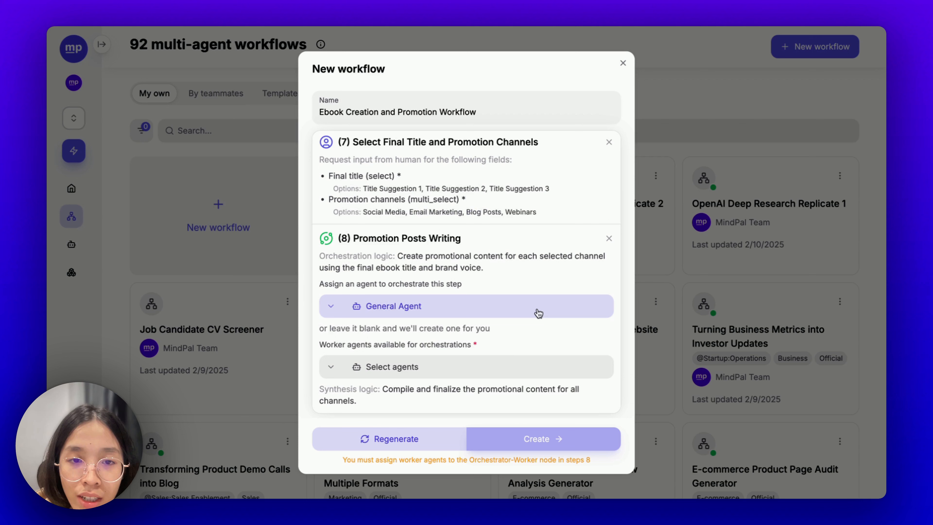
pyautogui.click(488, 375)
pyautogui.click(280, 214)
pyautogui.write('linkedin')
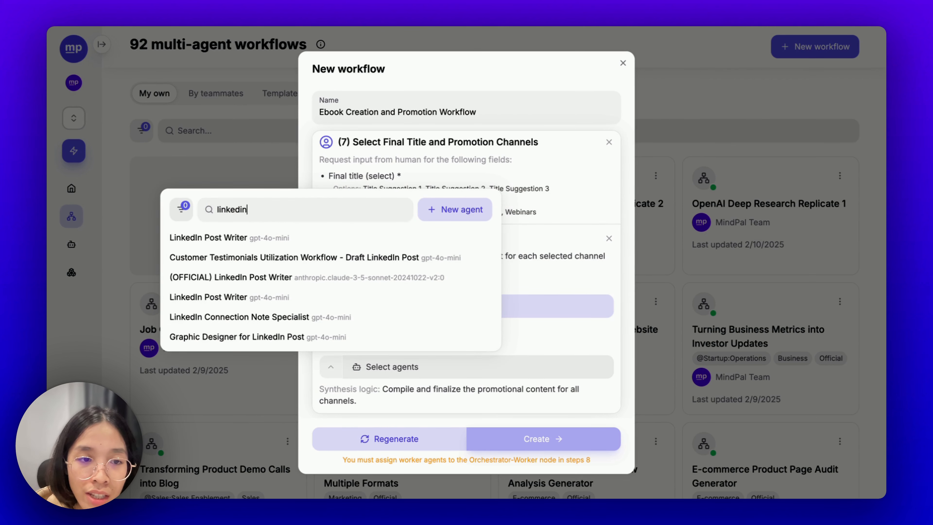
pyautogui.click(290, 237)
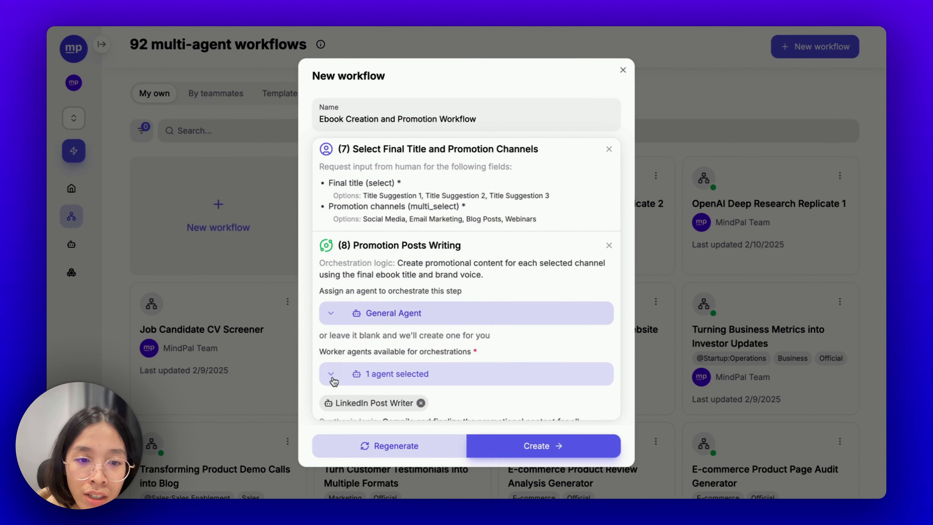
# - Add (OFFICIAL) Twitter Post Writer and (OFFICIAL) Marketing Email Agent as worker agents
pyautogui.click(321, 366)
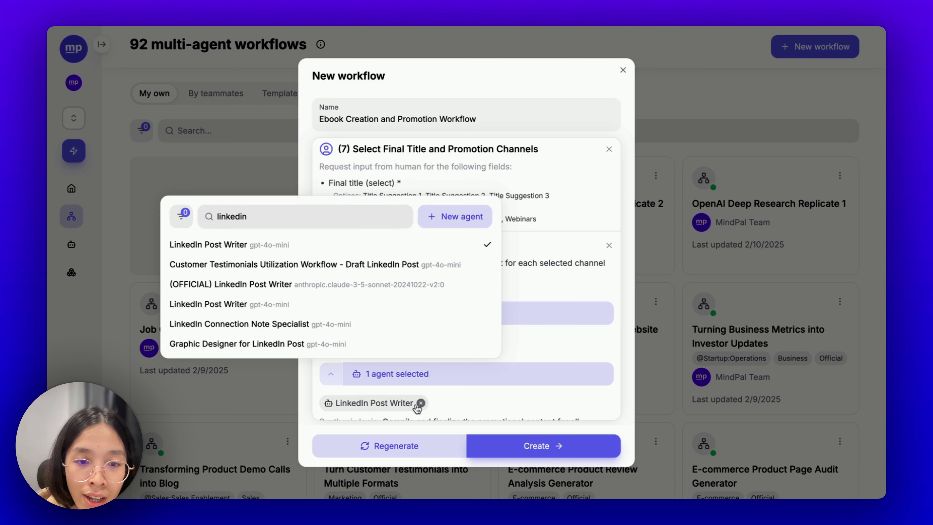
pyautogui.doubleClick(232, 216)
pyautogui.write('twitt')
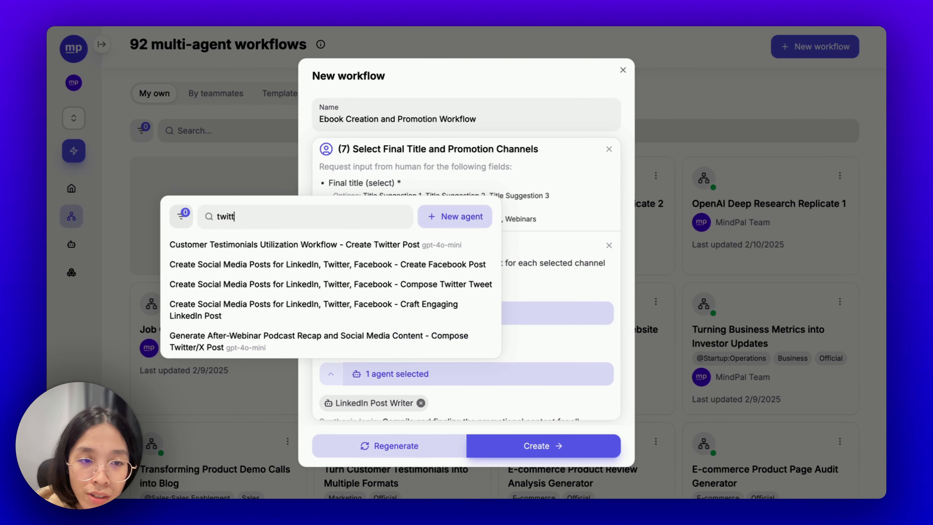
pyautogui.write('er post')
pyautogui.click(312, 457)
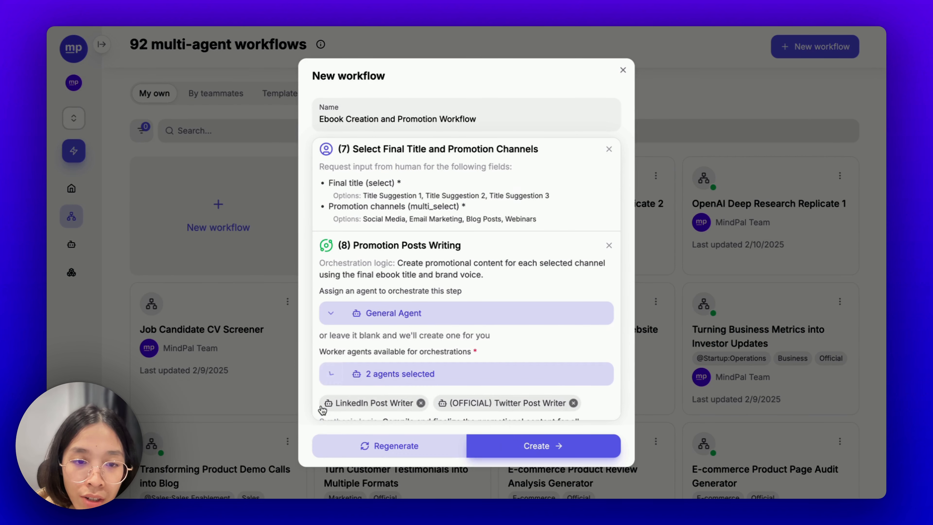
pyautogui.click(331, 375)
pyautogui.tripleClick(275, 409)
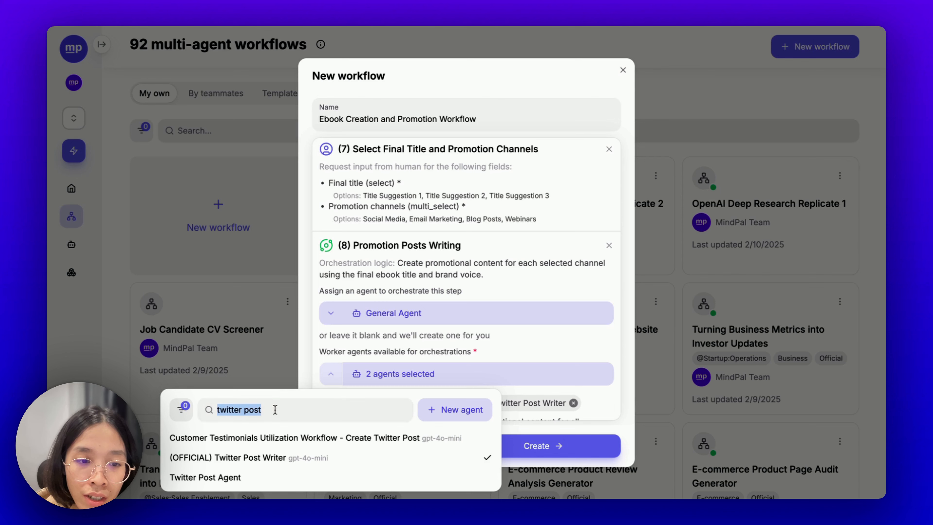
pyautogui.write('marketing e')
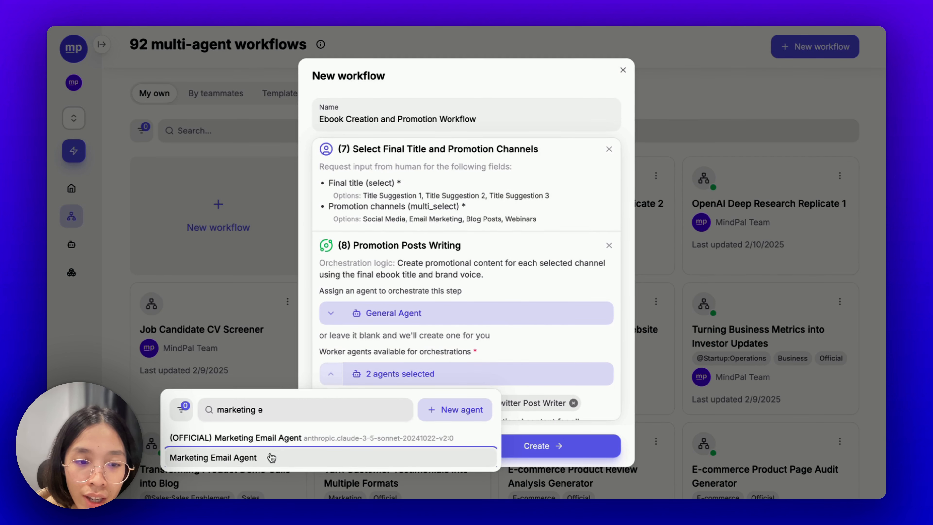
pyautogui.click(235, 437)
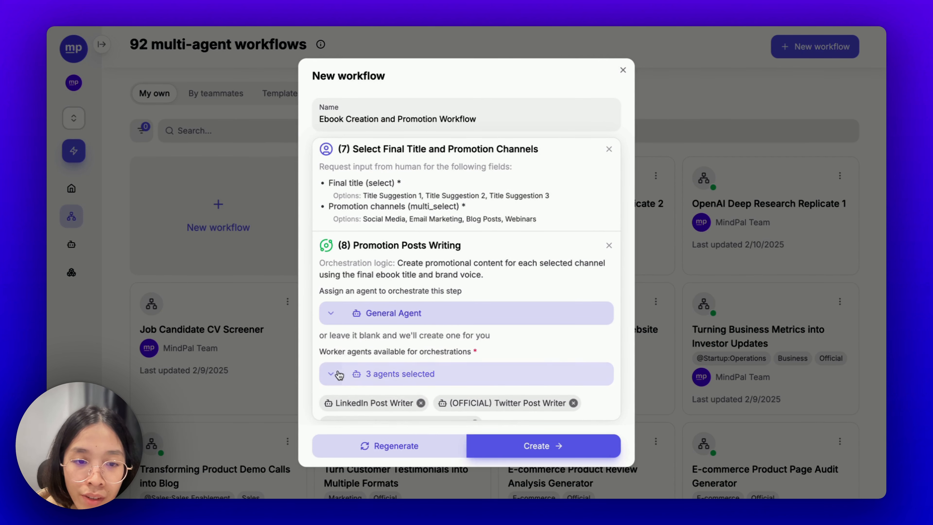
# - Search 'website' and add Website Copywriter Agent as a worker agent
pyautogui.click(328, 372)
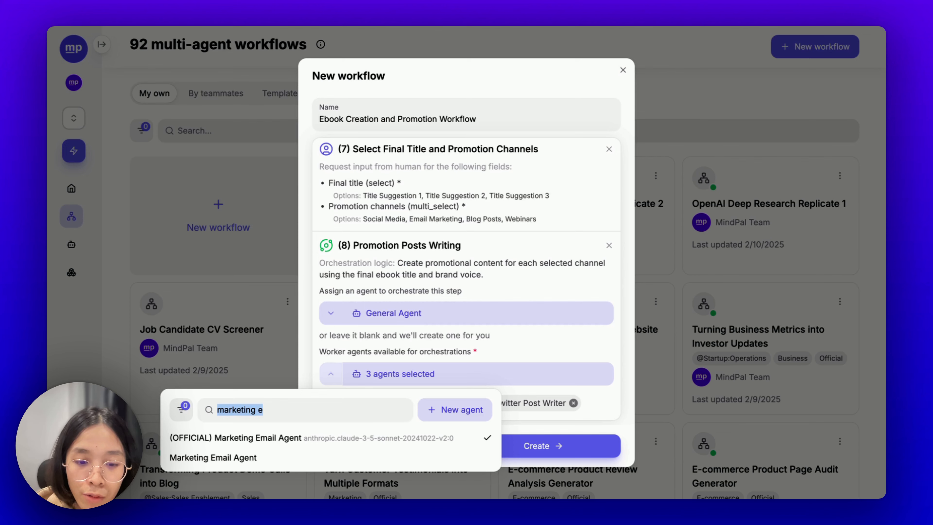
pyautogui.write('website')
pyautogui.click(410, 274)
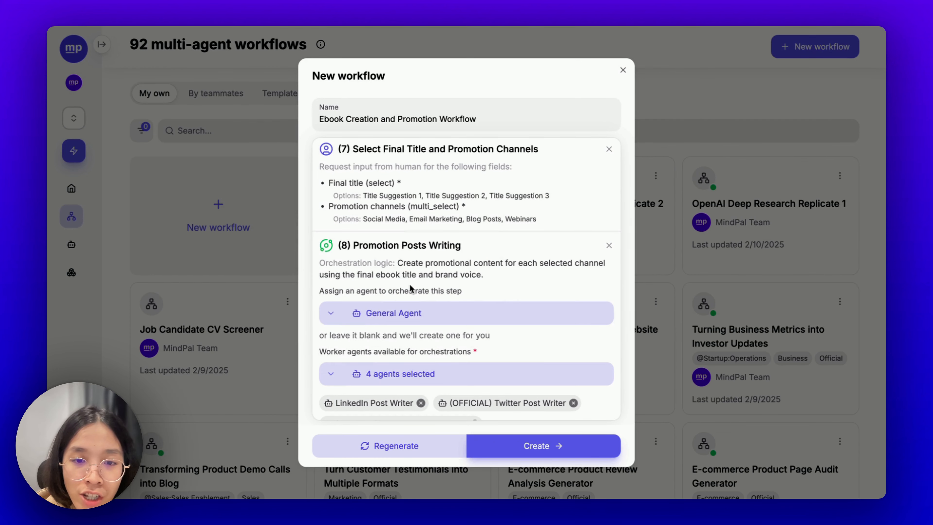
pyautogui.scroll(-2, 460, 312)
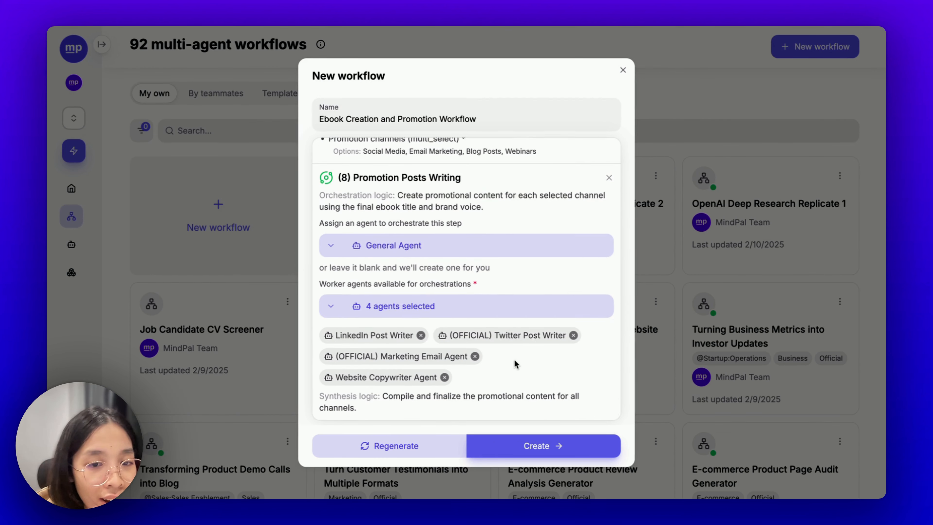
# - Search 'blog post w' and add Blog Post Writer (claude-3-5-sonnet) as the fifth worker agent
pyautogui.click(330, 308)
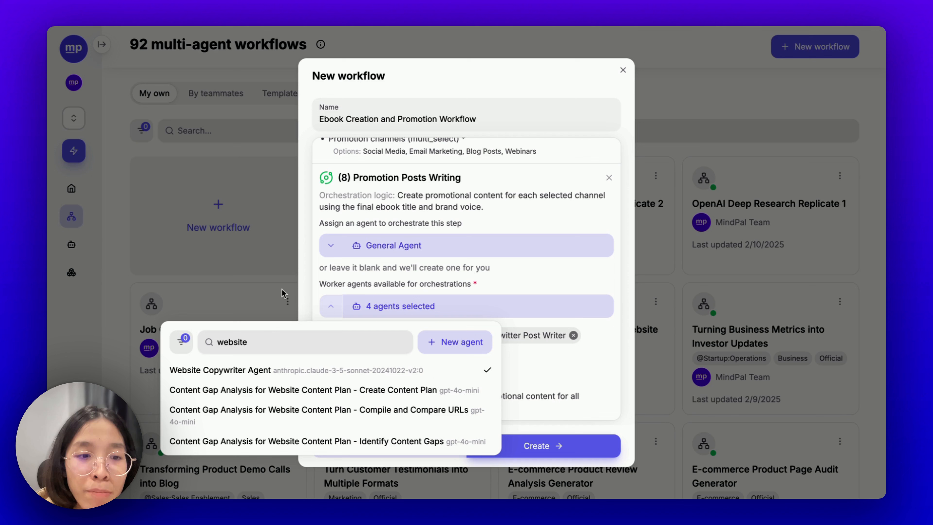
pyautogui.doubleClick(272, 342)
pyautogui.write('blog ')
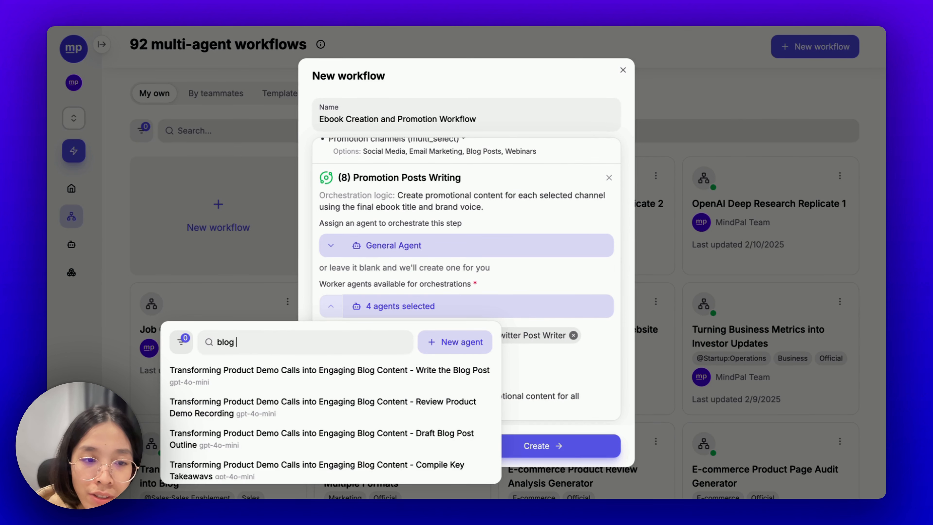
pyautogui.write('post')
pyautogui.scroll(-5, 308, 368)
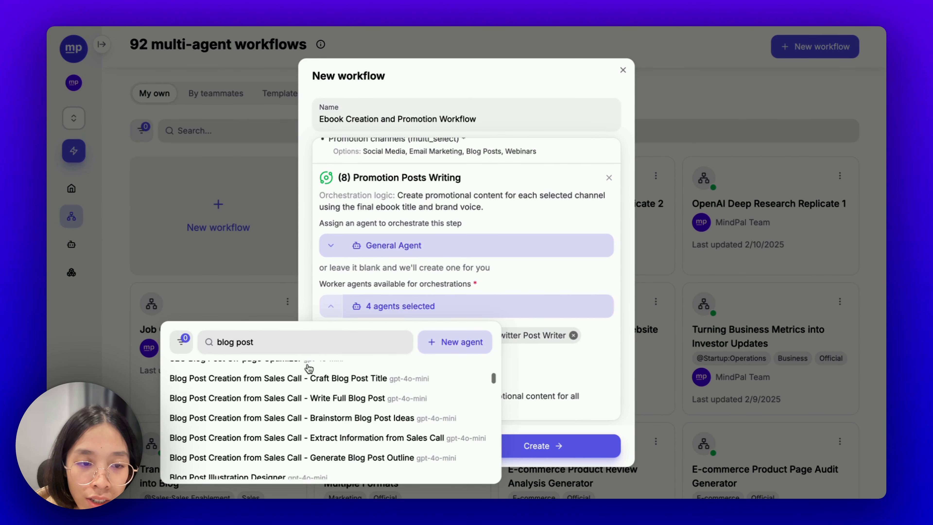
pyautogui.write('w')
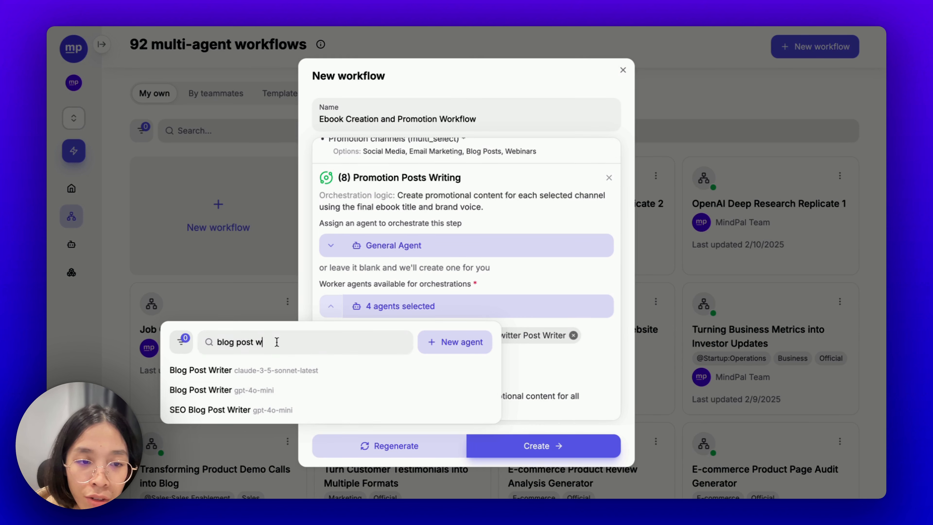
pyautogui.press('BackSpace')
pyautogui.write('agent')
pyautogui.press('BackSpace')
pyautogui.press('BackSpace')
pyautogui.press('BackSpace')
pyautogui.press('BackSpace')
pyautogui.press('BackSpace')
pyautogui.press('BackSpace')
pyautogui.press('BackSpace')
pyautogui.press('BackSpace')
pyautogui.press('BackSpace')
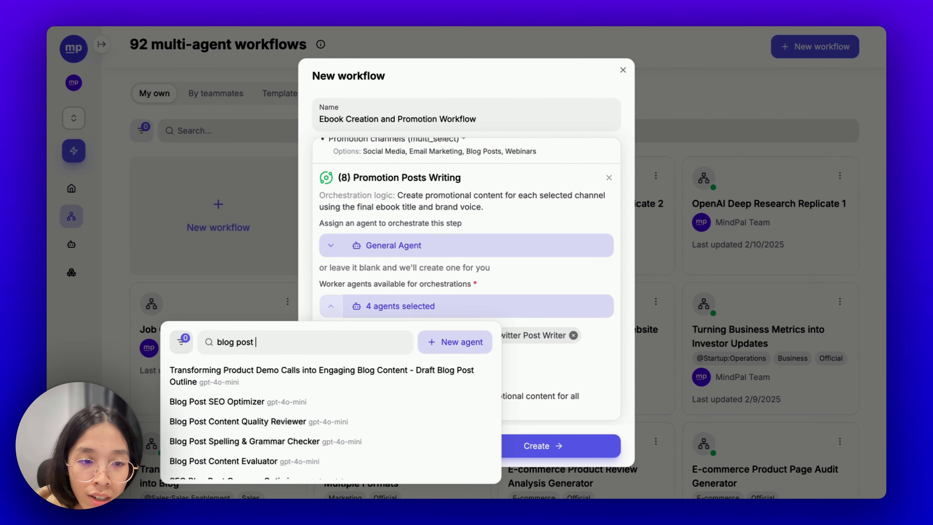
pyautogui.press('BackSpace')
pyautogui.write('post w')
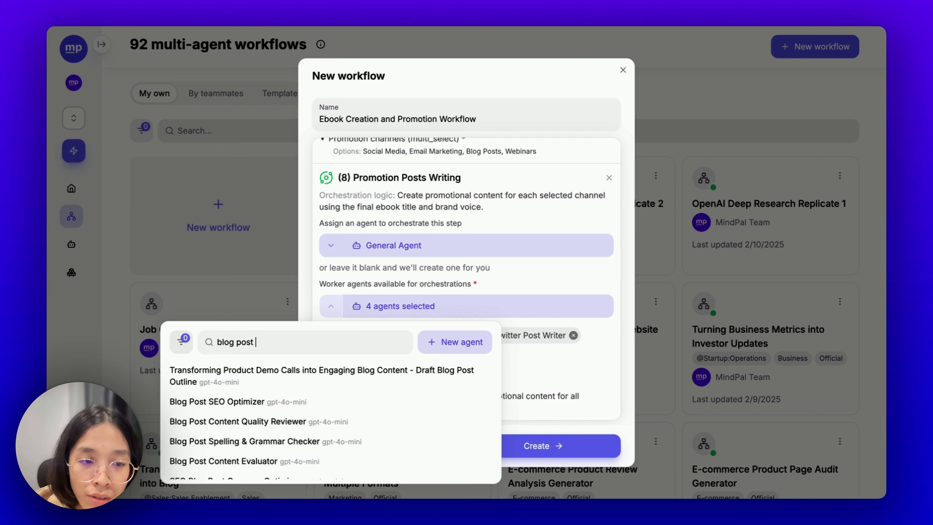
pyautogui.click(284, 374)
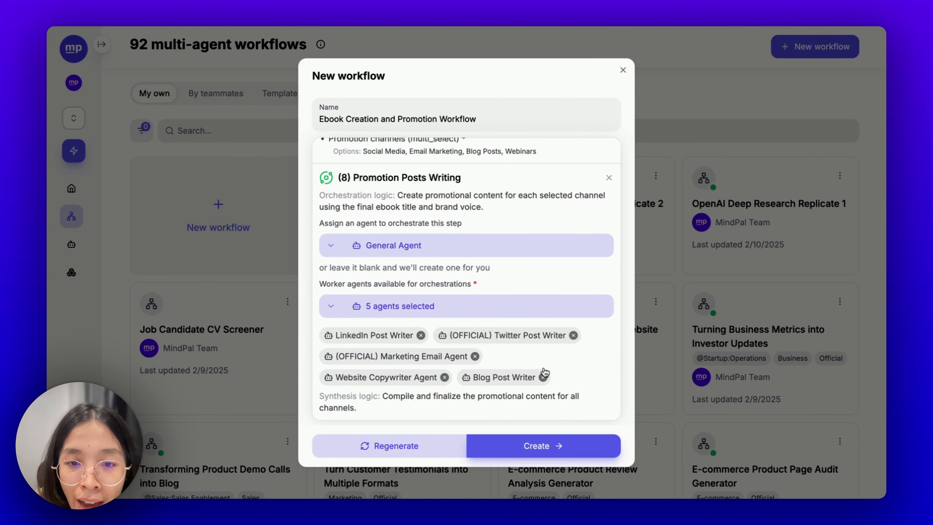
pyautogui.scroll(20, 447, 317)
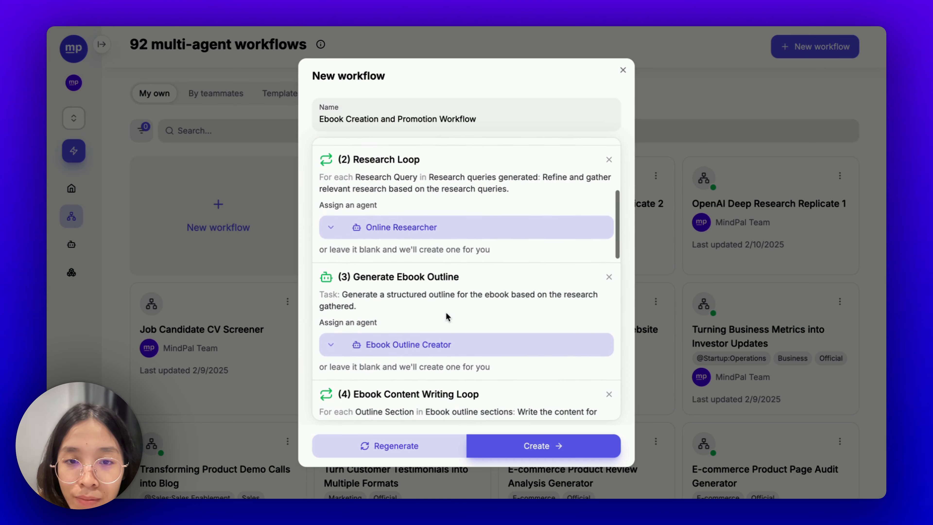
pyautogui.scroll(2, 445, 312)
pyautogui.scroll(-20, 463, 229)
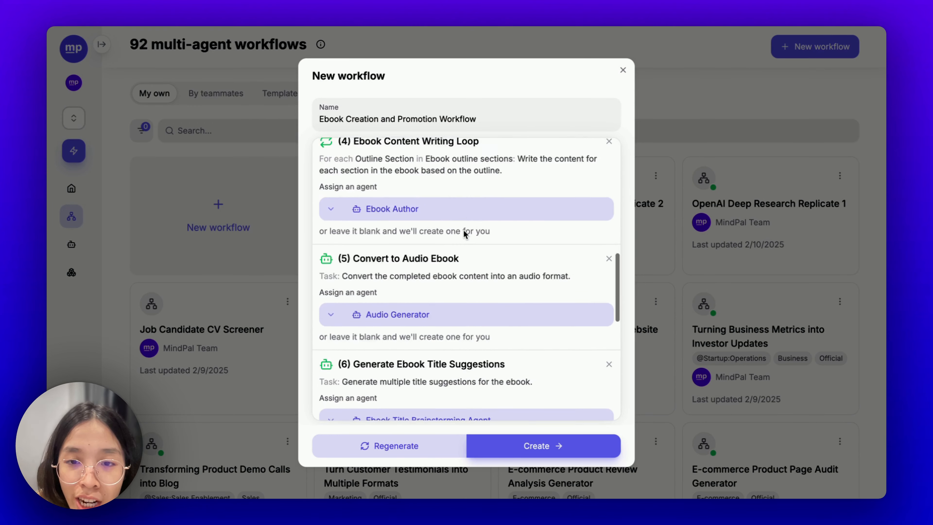
pyautogui.scroll(-4, 489, 299)
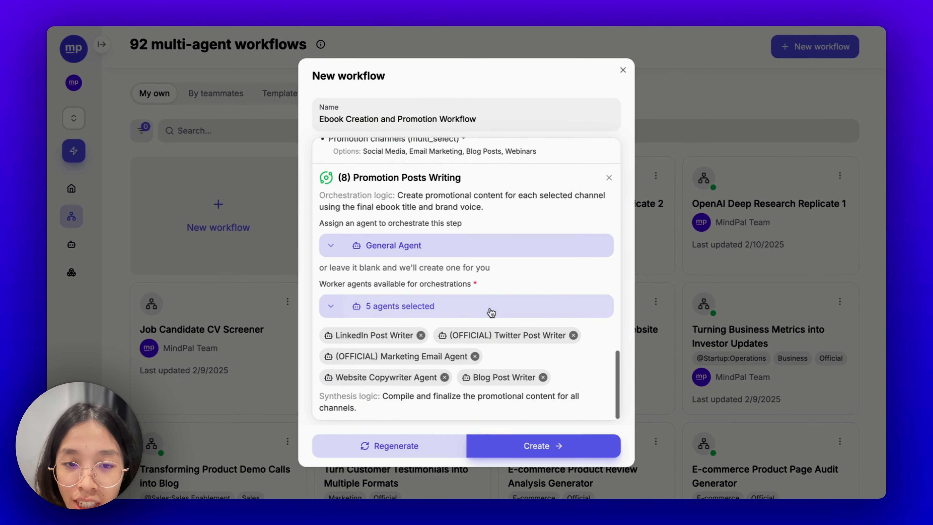
# - Create the workflow and pan the builder to review steps from Initial Input to Promotion Posts Writing
pyautogui.click(529, 446)
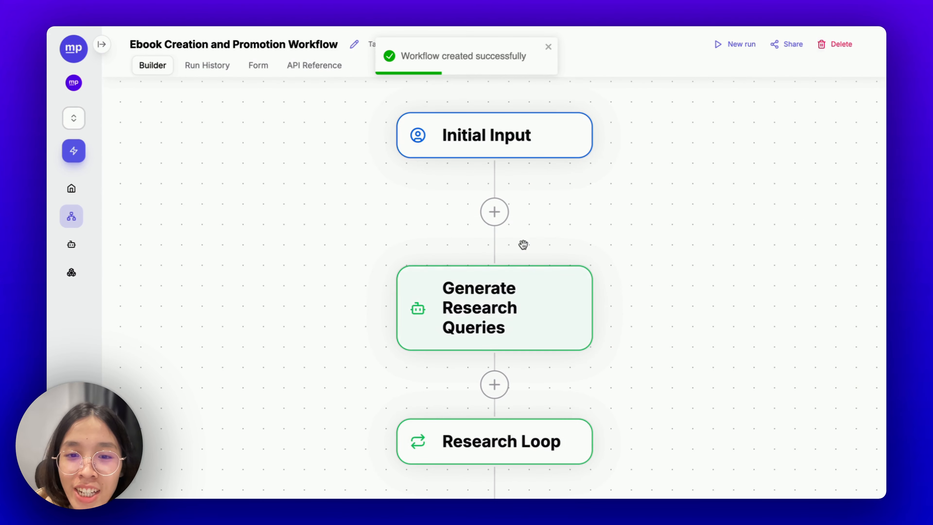
pyautogui.scroll(-5, 542, 217)
pyautogui.moveTo(603, 246); pyautogui.dragTo(470, 174)
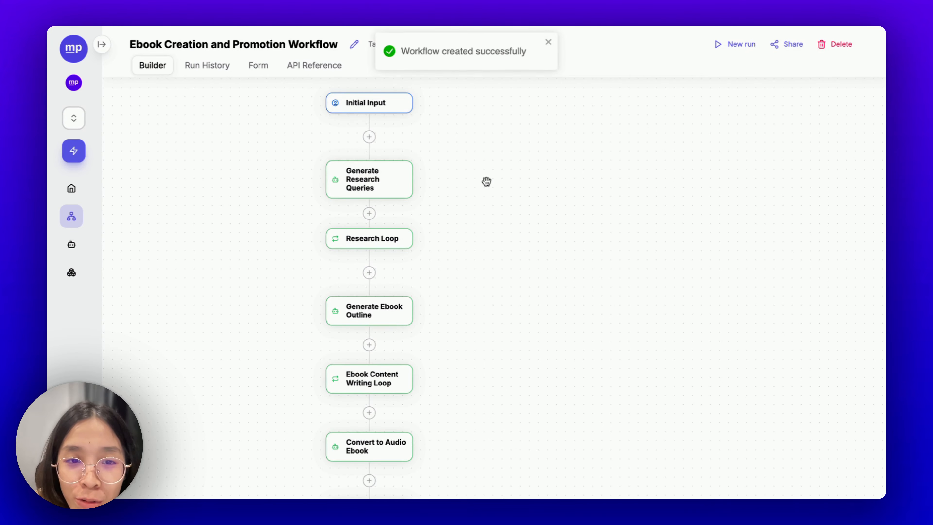
pyautogui.moveTo(435, 132); pyautogui.dragTo(435, 100)
pyautogui.moveTo(453, 287); pyautogui.dragTo(470, 375)
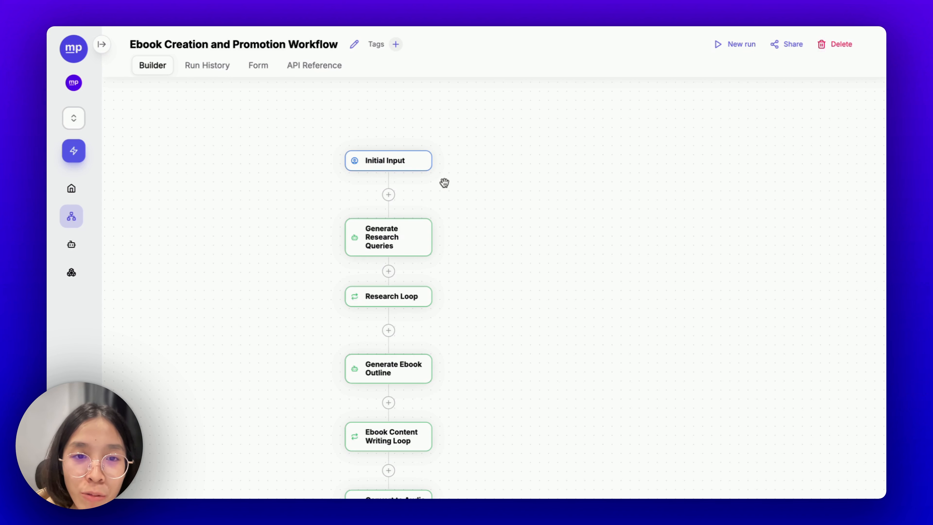
# - Make the Initial Input's Content requirements field optional
pyautogui.click(391, 168)
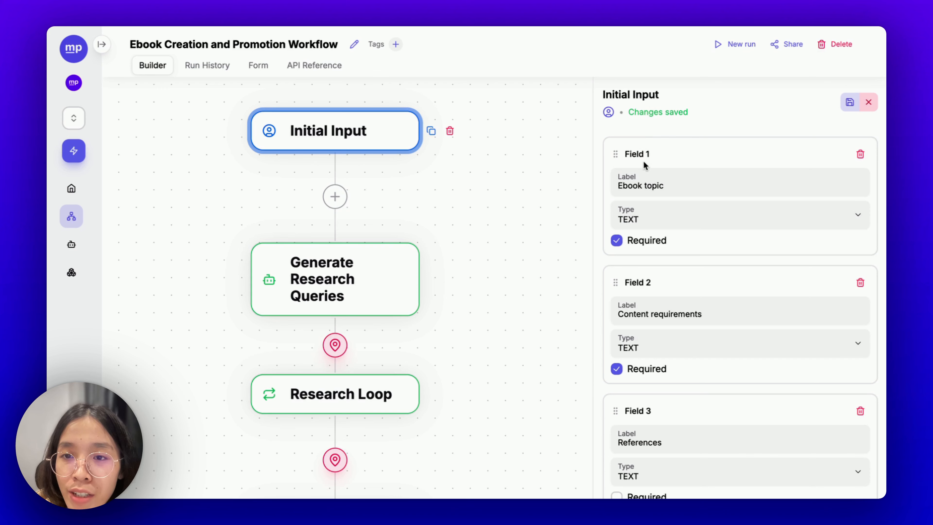
pyautogui.scroll(-5, 677, 295)
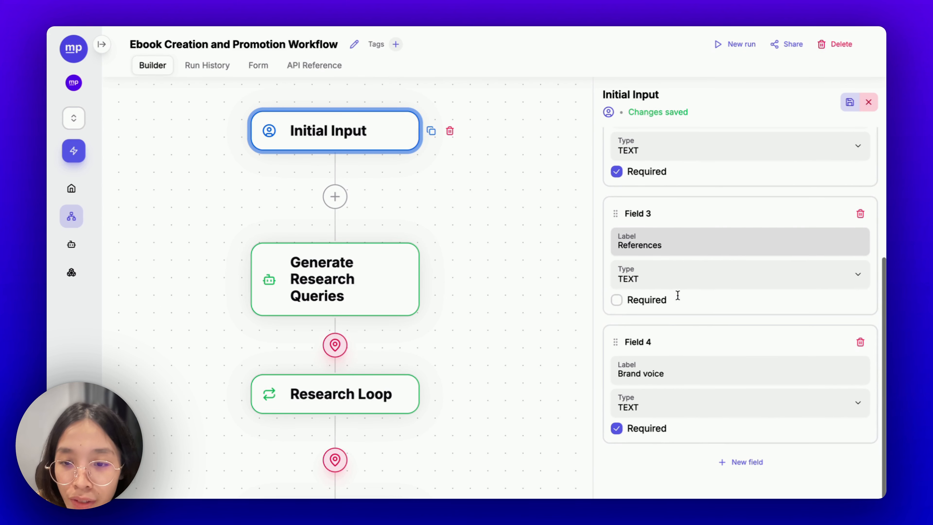
pyautogui.scroll(5, 678, 295)
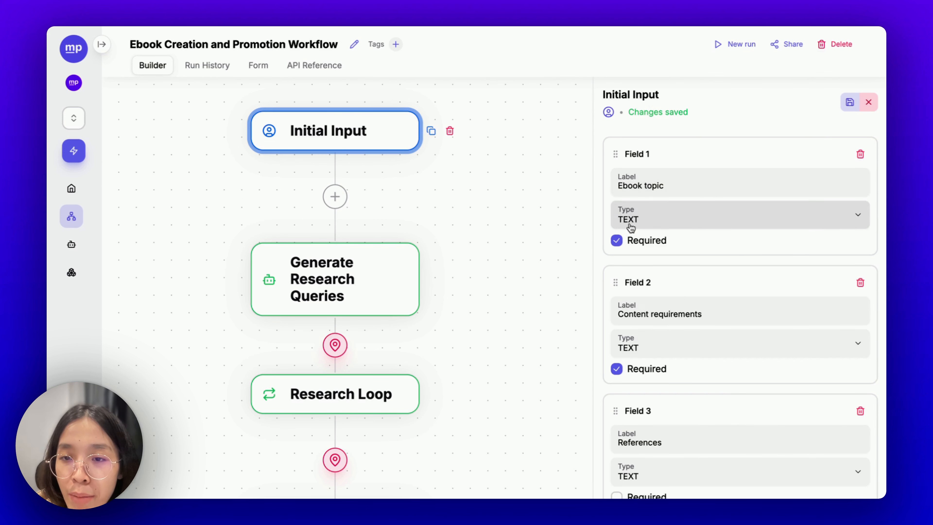
pyautogui.scroll(-2, 632, 224)
pyautogui.scroll(-2, 688, 292)
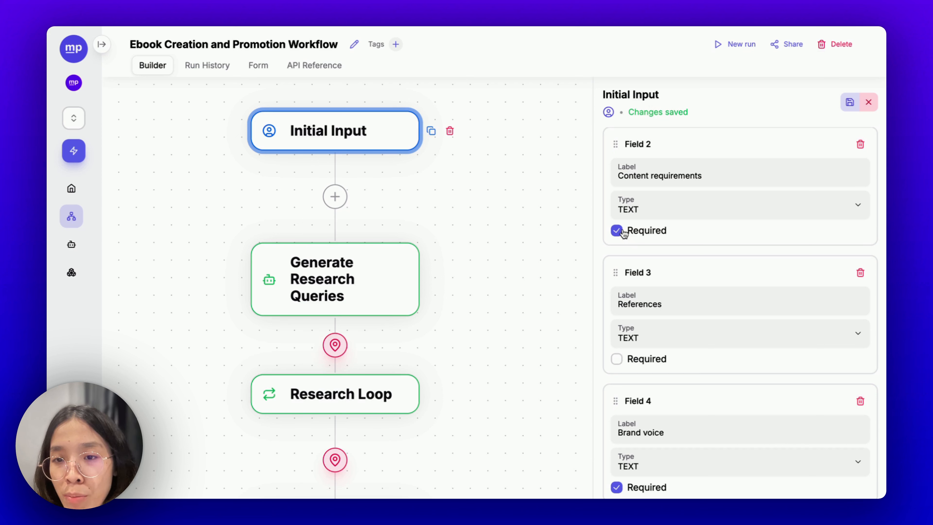
pyautogui.click(621, 230)
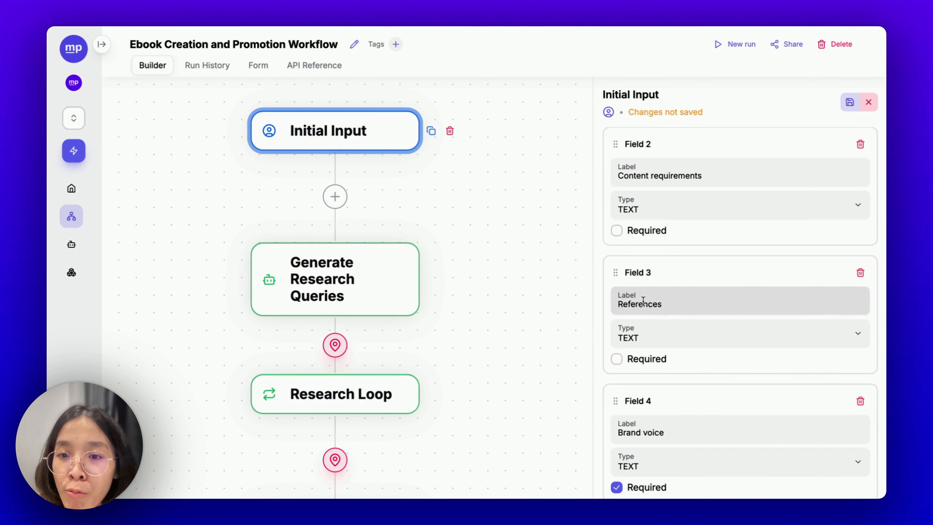
# - Change the References field to a URL input allowing up to 10 links
pyautogui.scroll(-2, 643, 300)
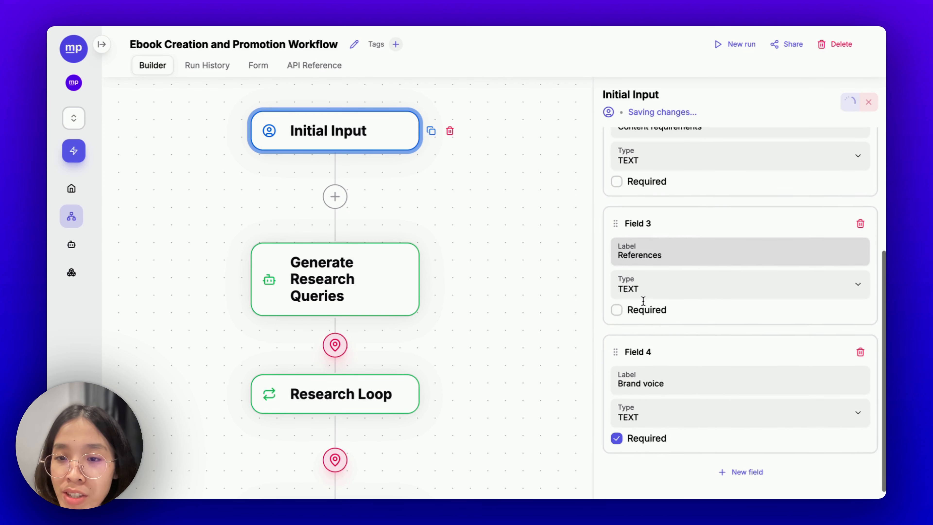
pyautogui.click(634, 281)
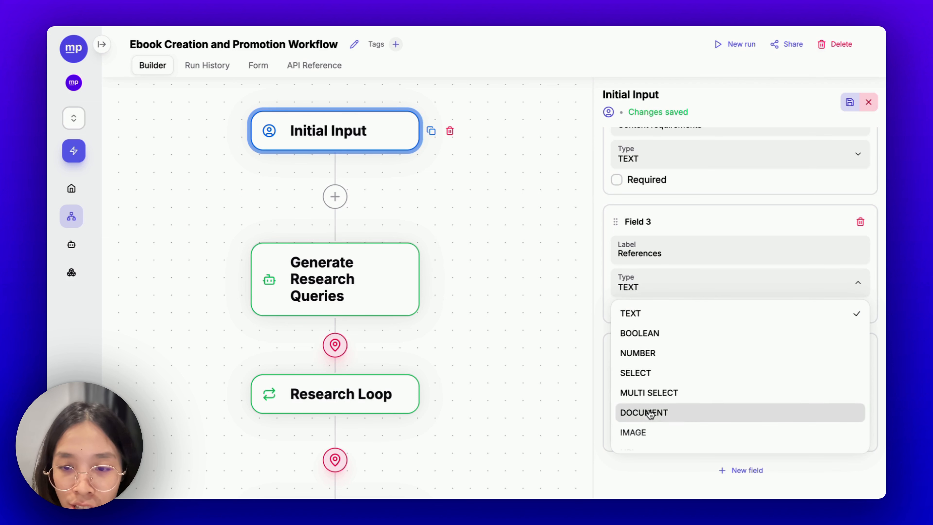
pyautogui.scroll(-1, 704, 403)
pyautogui.click(683, 440)
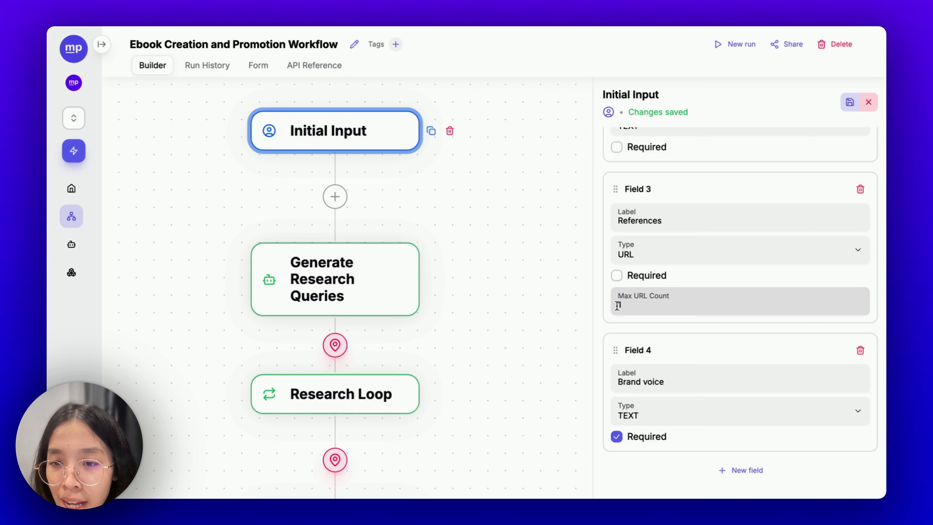
pyautogui.click(626, 305)
pyautogui.write('0')
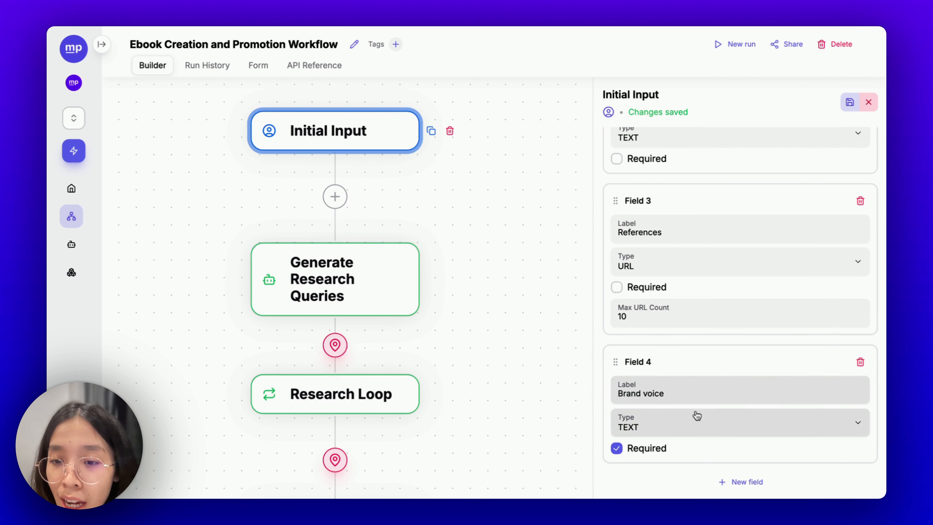
# - Make Brand voice optional, then move on to the Generate Research Queries step
pyautogui.click(617, 448)
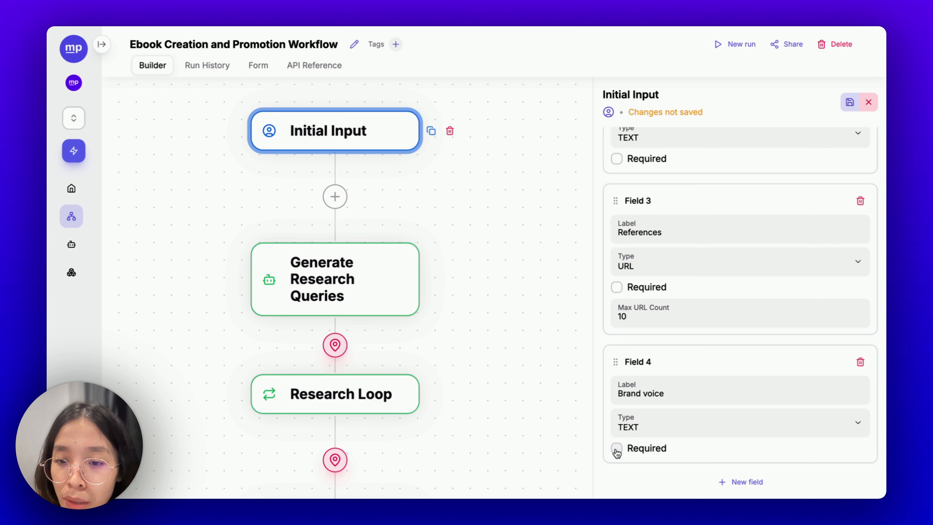
pyautogui.scroll(6, 655, 367)
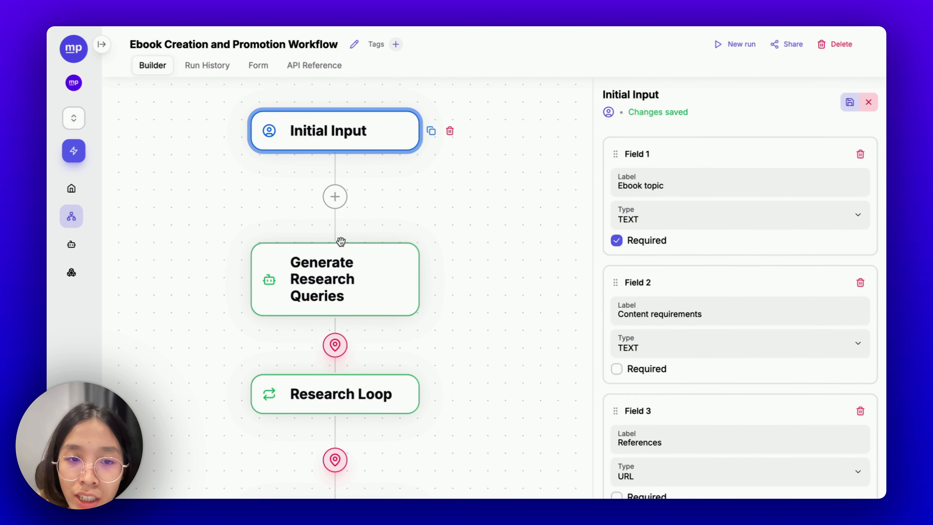
pyautogui.click(339, 254)
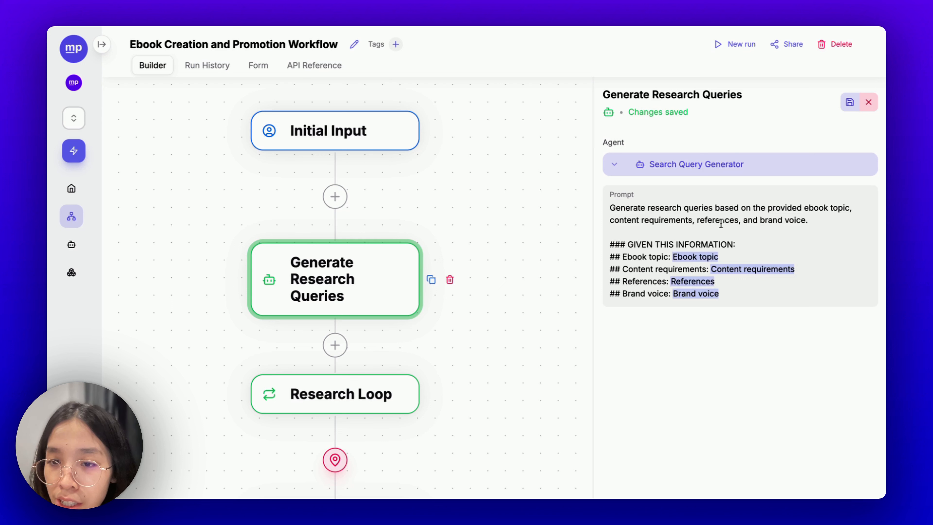
# - Delete the stray # after the Ebook topic chip in the research-queries prompt
pyautogui.moveTo(730, 293); pyautogui.dragTo(603, 258)
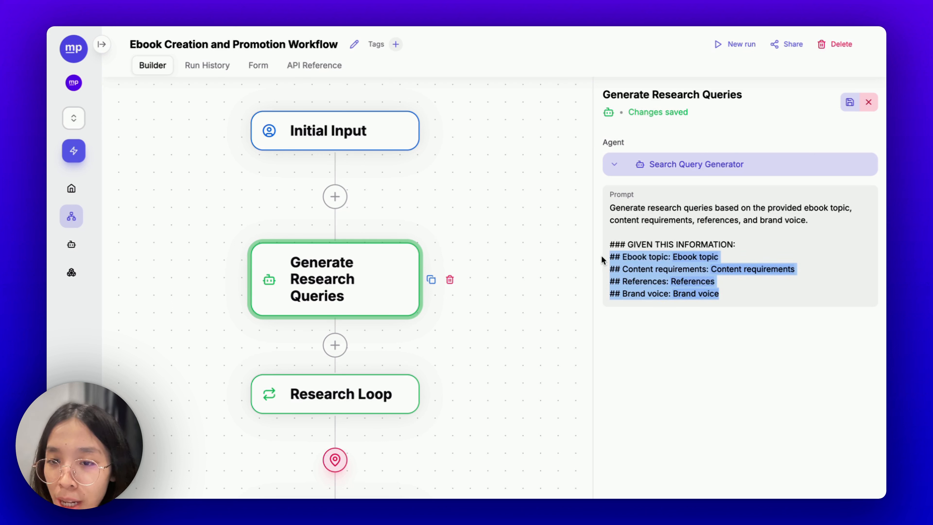
pyautogui.click(694, 279)
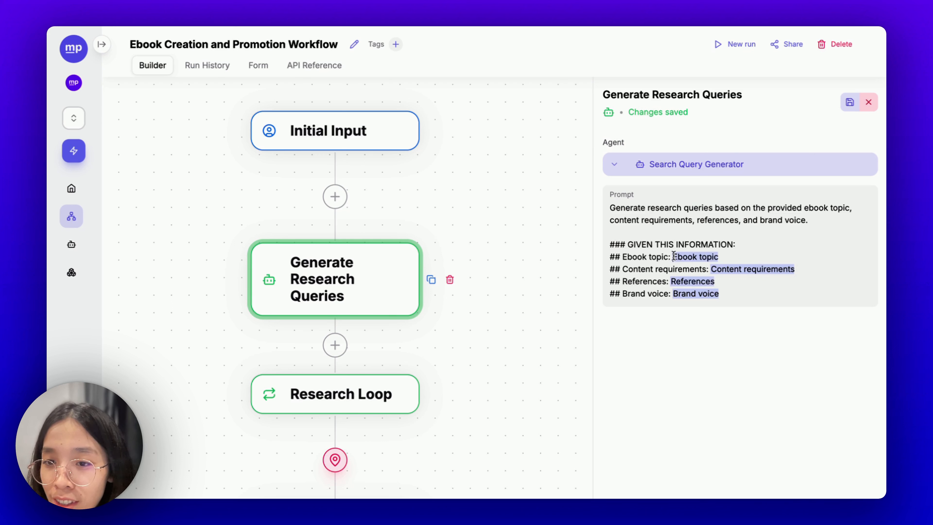
pyautogui.moveTo(674, 255); pyautogui.dragTo(795, 269)
pyautogui.click(735, 276)
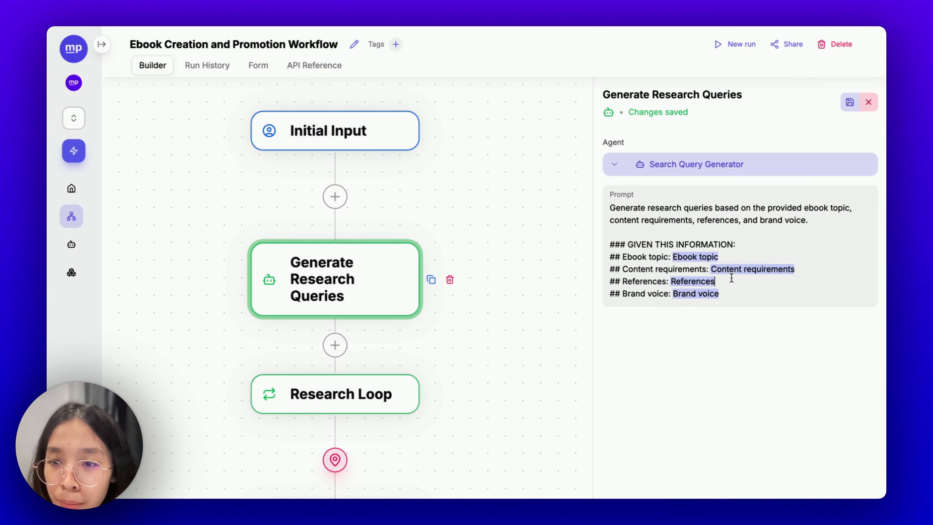
pyautogui.click(682, 258)
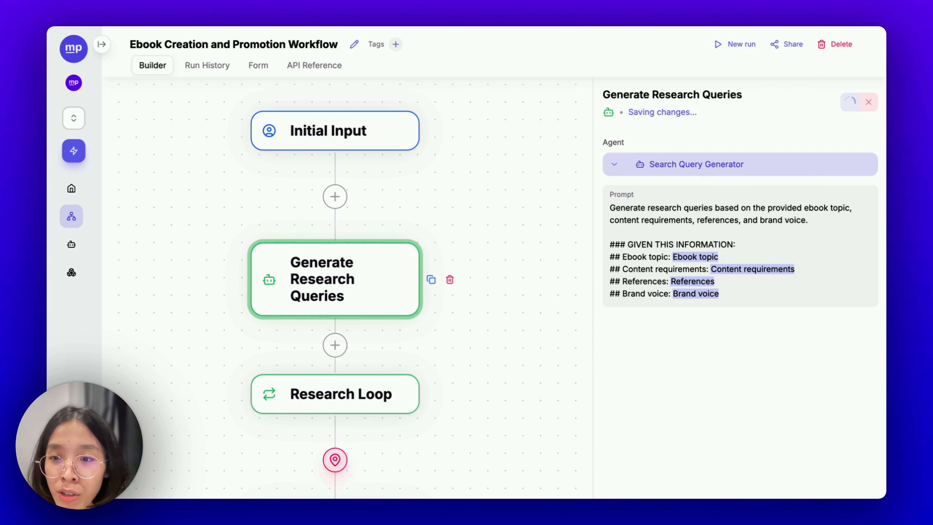
pyautogui.write('@')
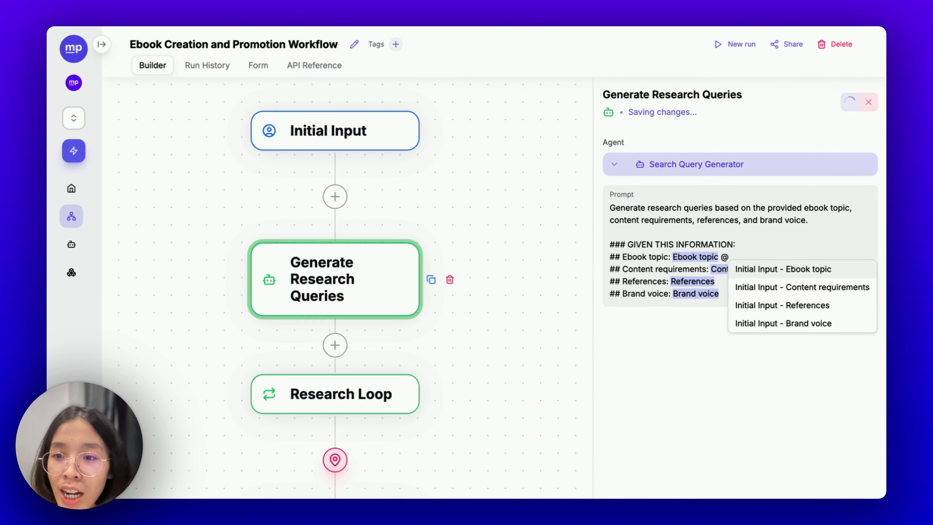
pyautogui.press('Down')
pyautogui.press('Up')
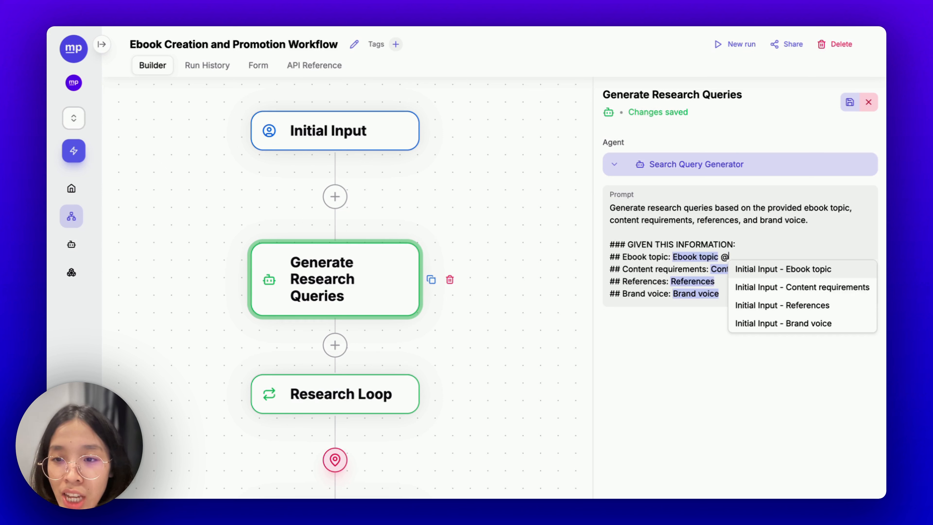
pyautogui.press('BackSpace')
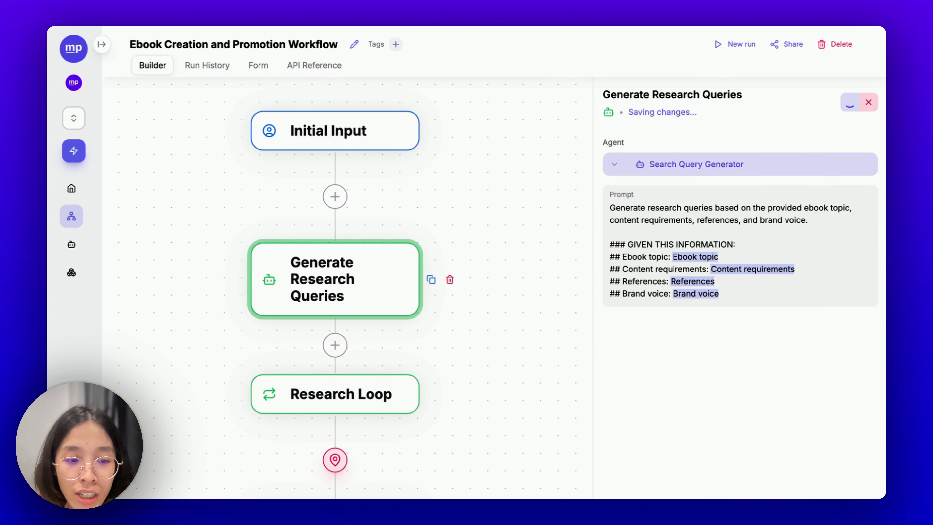
pyautogui.write('#')
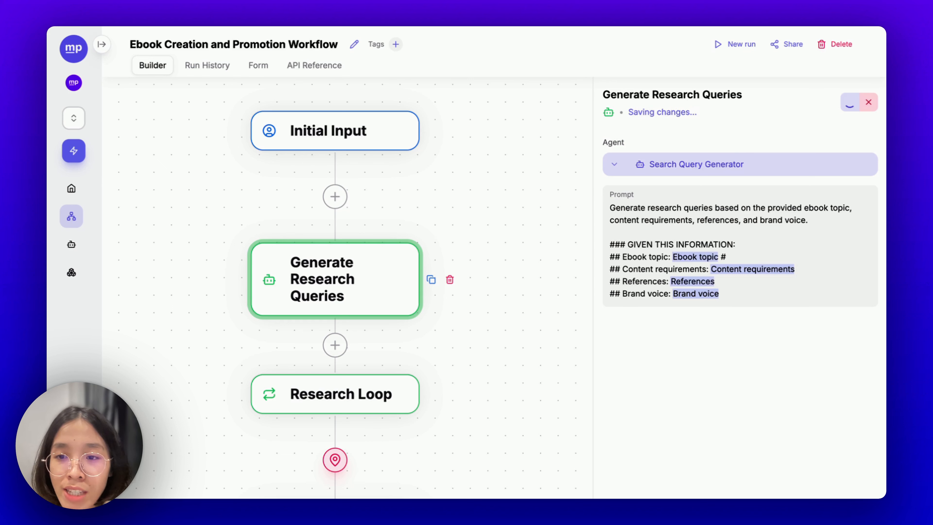
pyautogui.press('BackSpace')
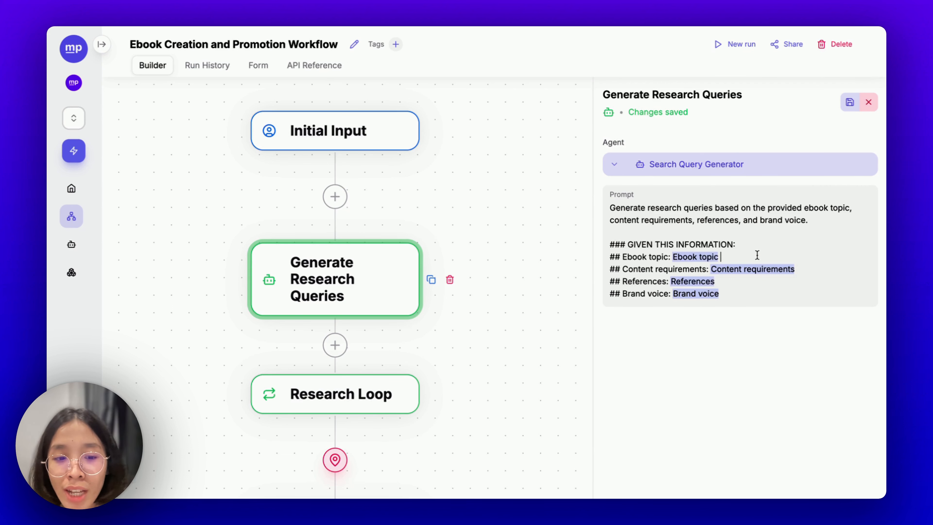
pyautogui.click(766, 262)
pyautogui.write('#')
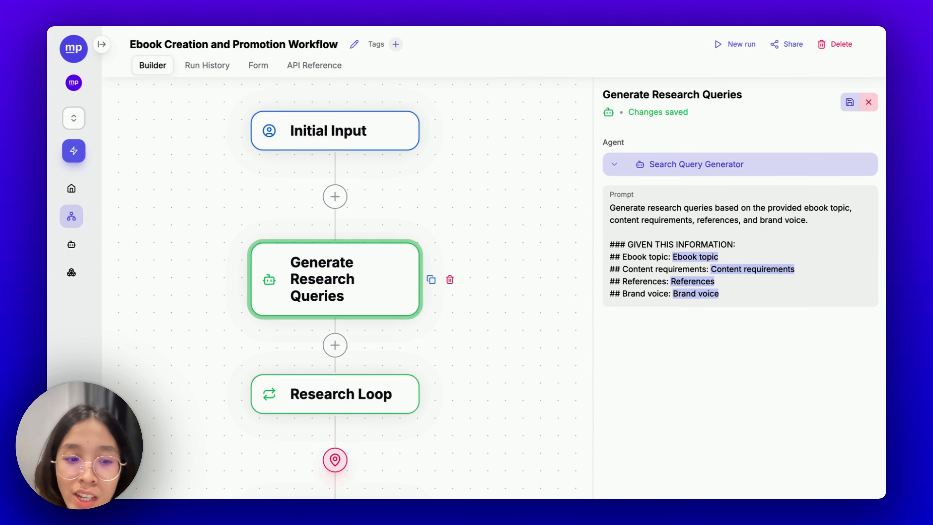
pyautogui.write(' #')
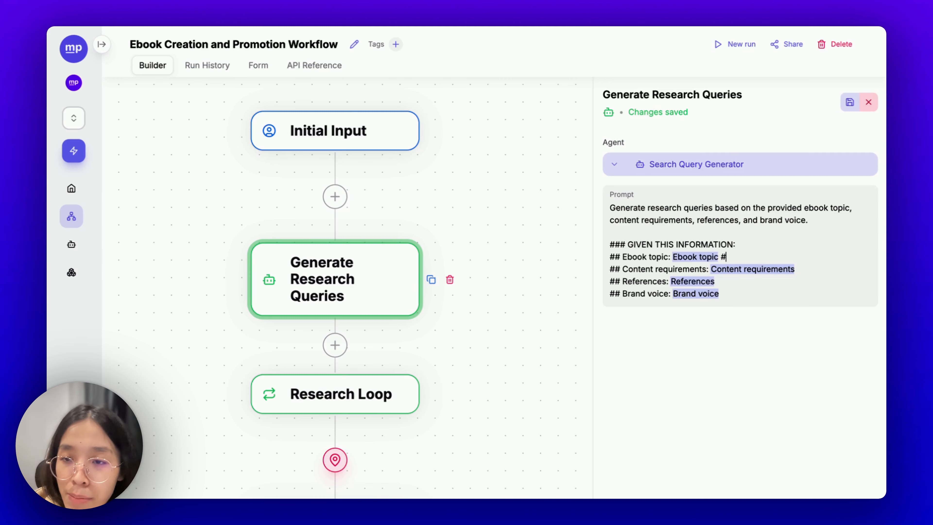
pyautogui.press('BackSpace')
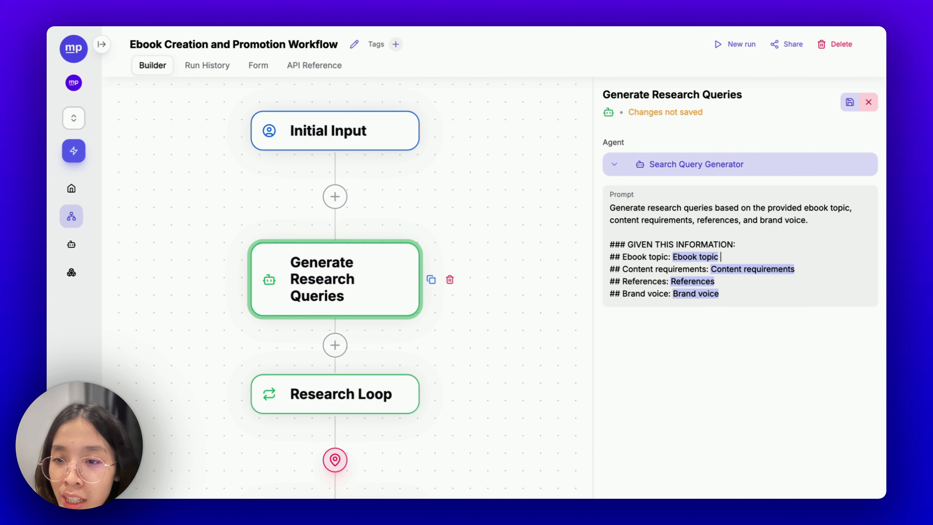
# - Bring up the Search Query Generator agent's settings
pyautogui.tripleClick(755, 223)
pyautogui.click(792, 242)
pyautogui.click(684, 167)
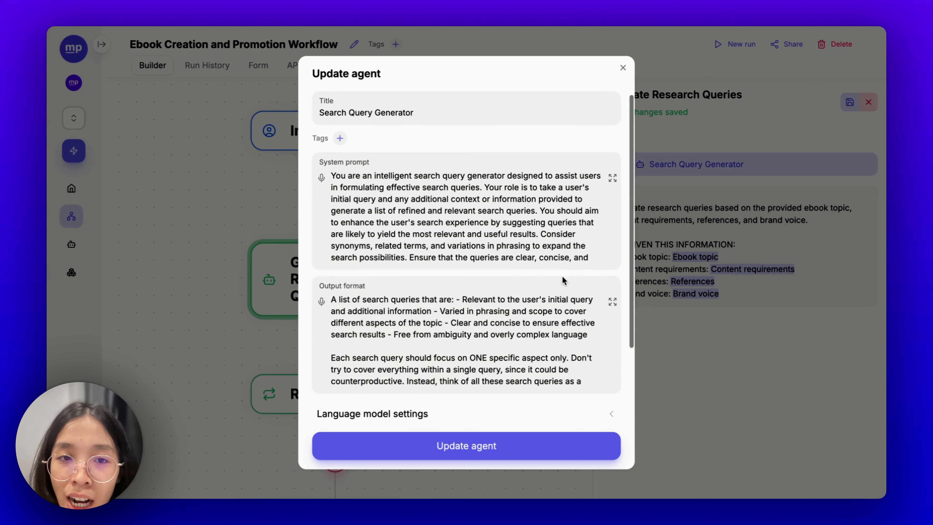
# - Browse the Search Query Generator's model list, keep DeepSeek-R1, and close the agent dialog
pyautogui.scroll(-3, 562, 279)
pyautogui.click(497, 323)
pyautogui.scroll(-3, 497, 329)
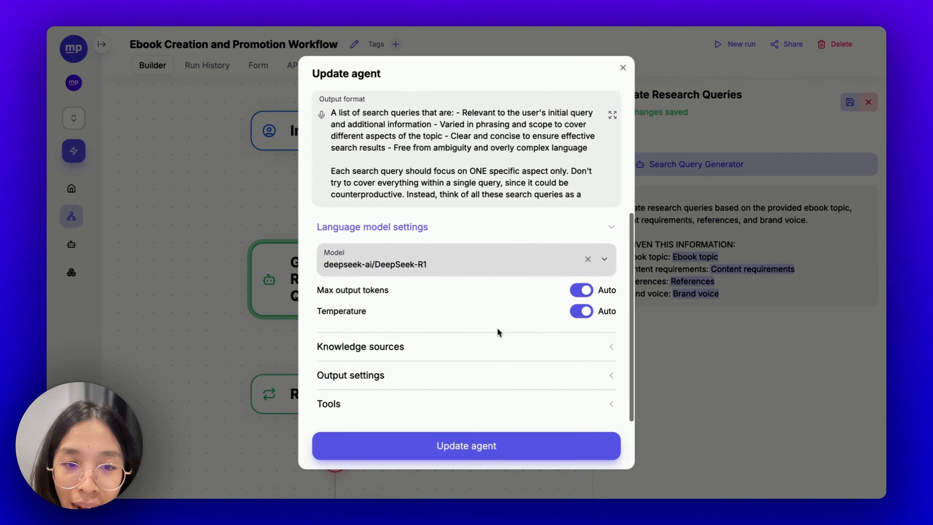
pyautogui.click(390, 267)
pyautogui.scroll(-4, 411, 359)
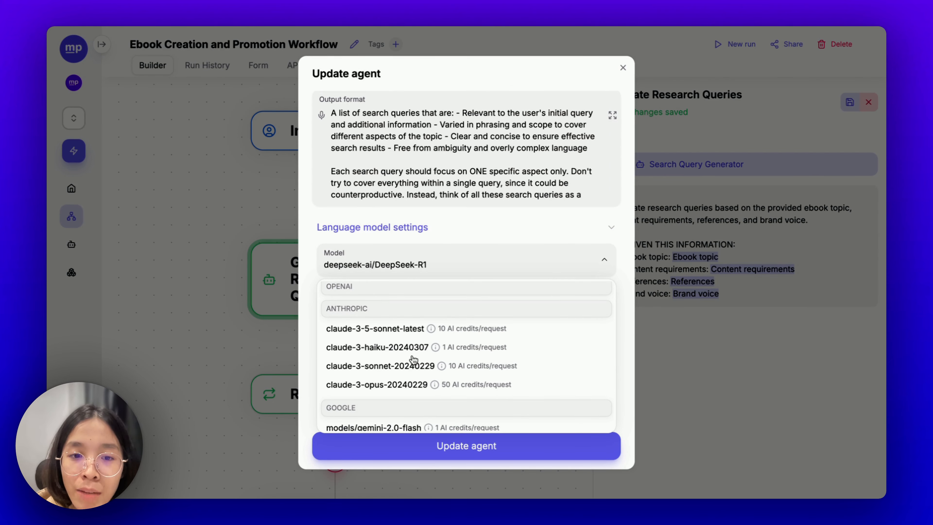
pyautogui.scroll(-10, 413, 360)
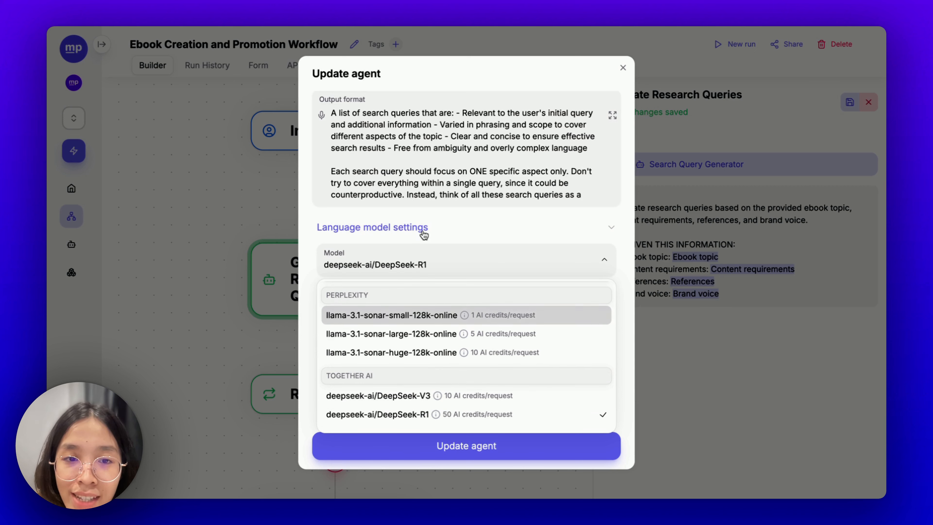
pyautogui.click(617, 243)
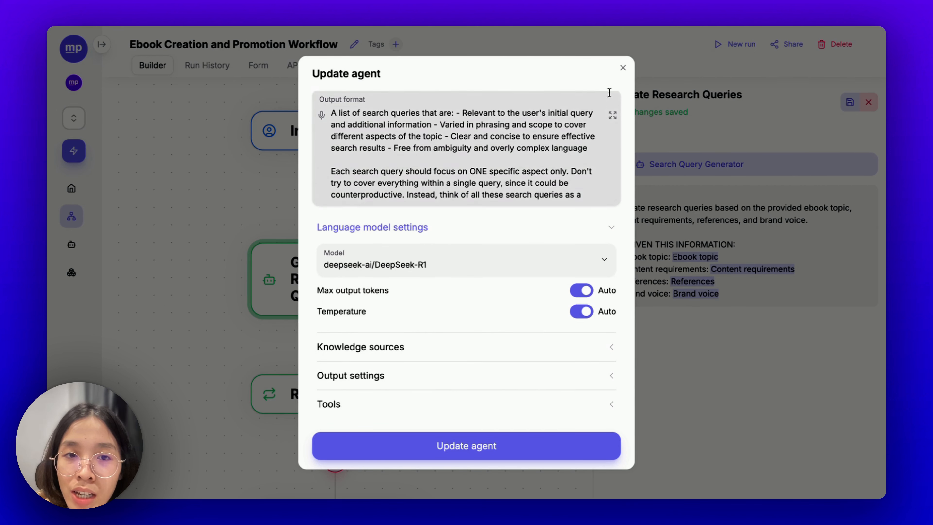
pyautogui.click(622, 68)
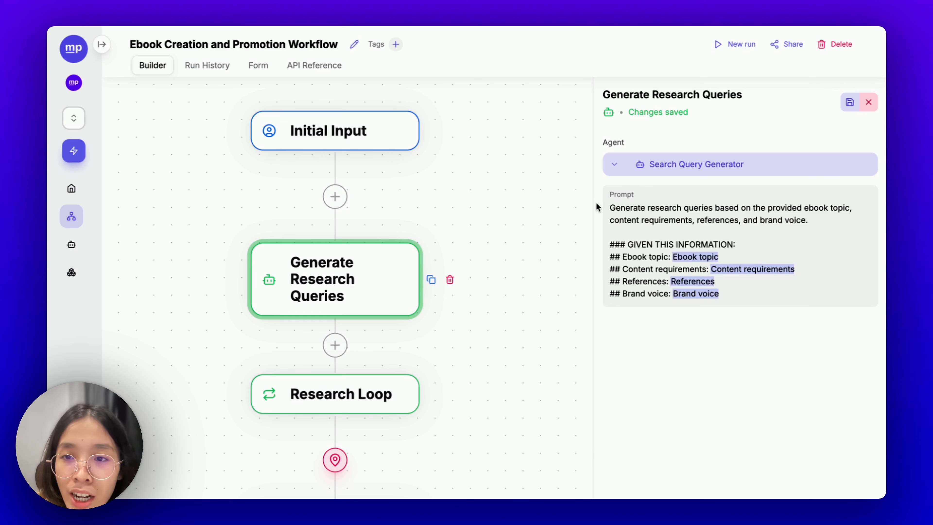
# - Reduce the Research Loop's 'in' field to only the Generate Research Queries reference
pyautogui.moveTo(532, 265); pyautogui.dragTo(542, 115)
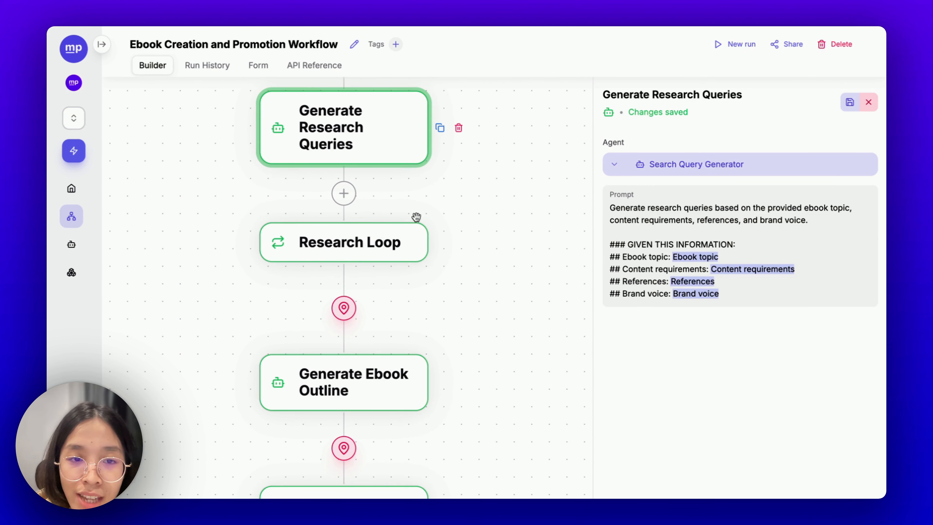
pyautogui.click(368, 242)
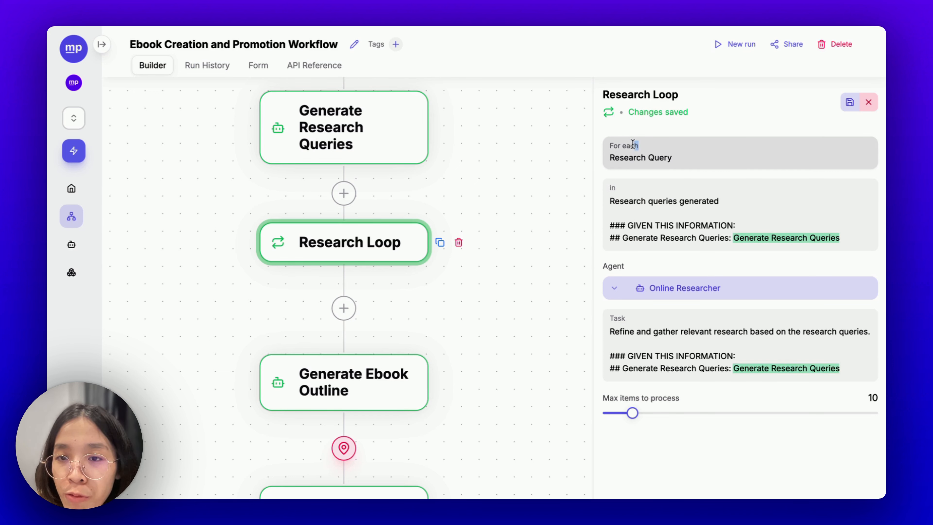
pyautogui.click(646, 145)
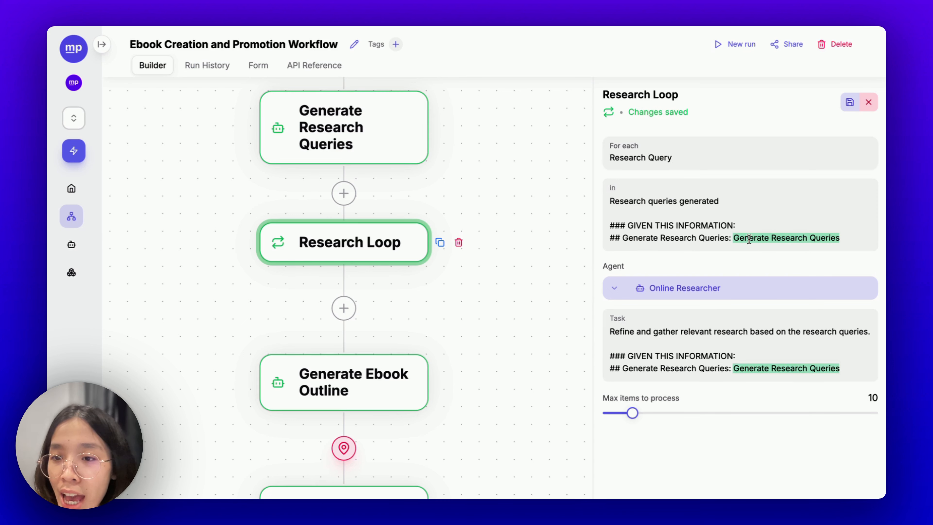
pyautogui.moveTo(732, 238); pyautogui.dragTo(846, 238)
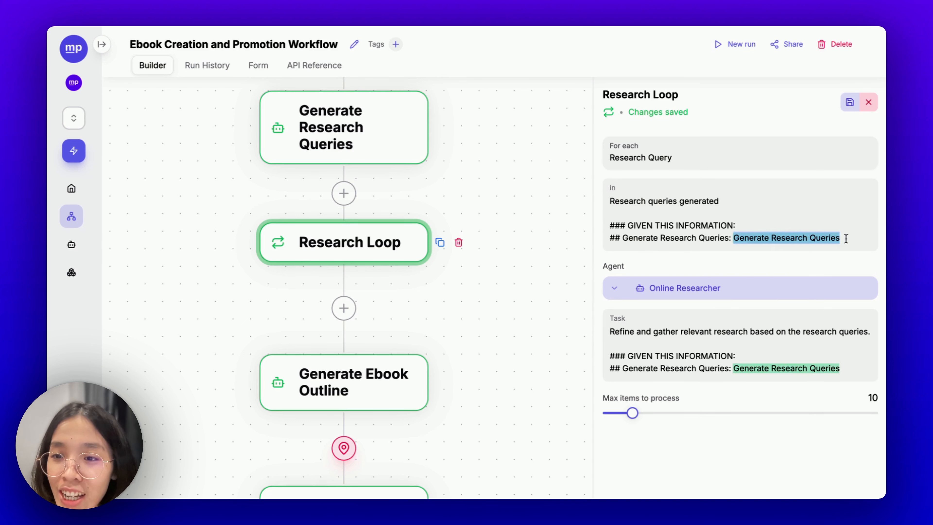
pyautogui.click(846, 238)
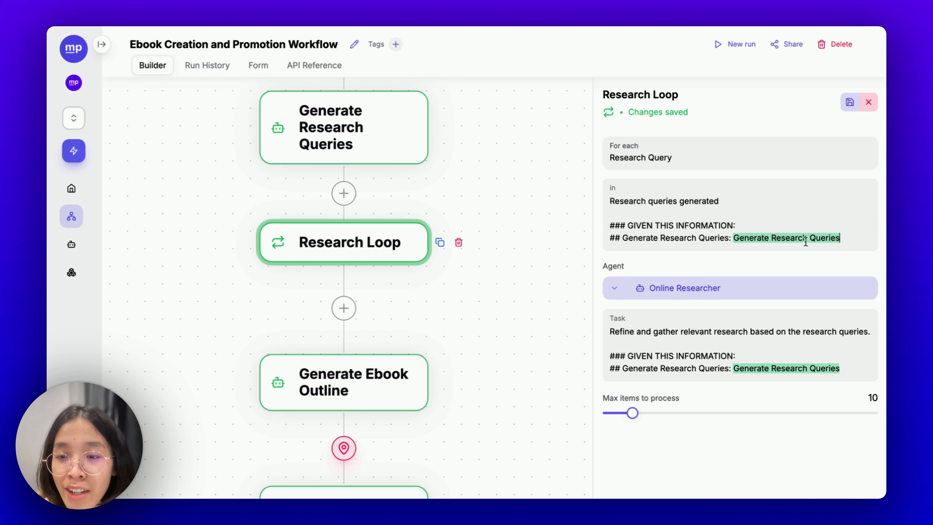
pyautogui.press('BackSpace')
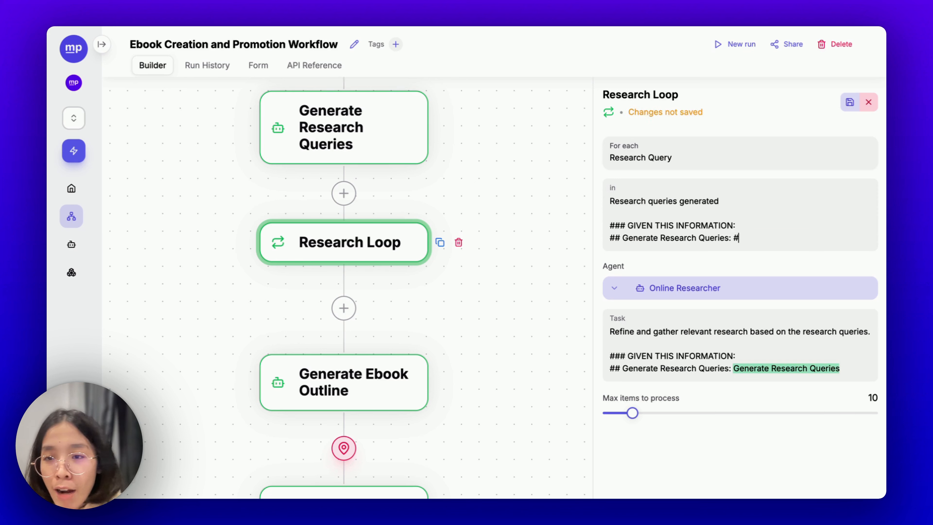
pyautogui.click(829, 251)
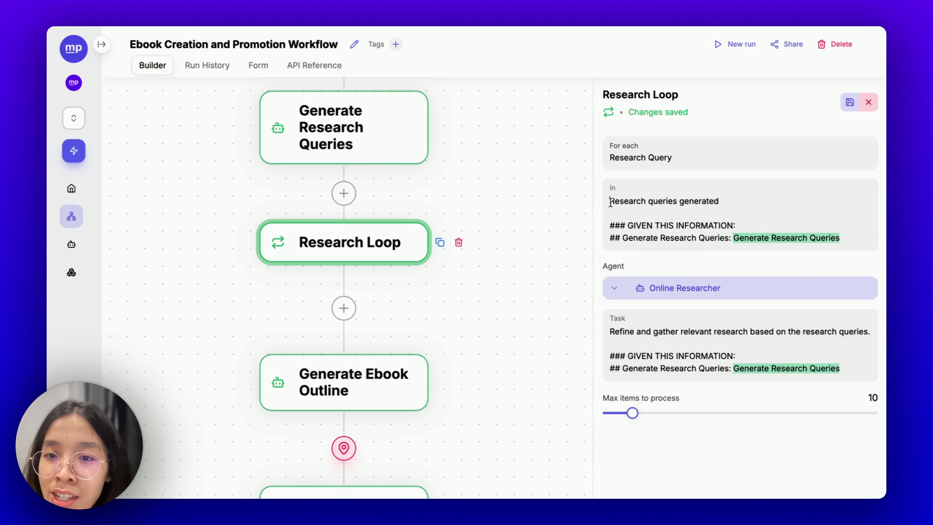
pyautogui.moveTo(610, 202); pyautogui.dragTo(731, 231)
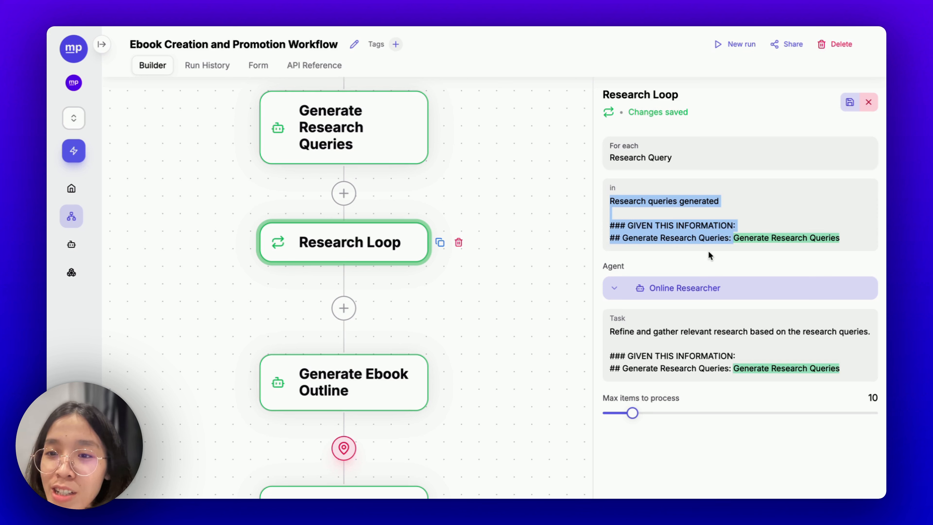
pyautogui.press('BackSpace')
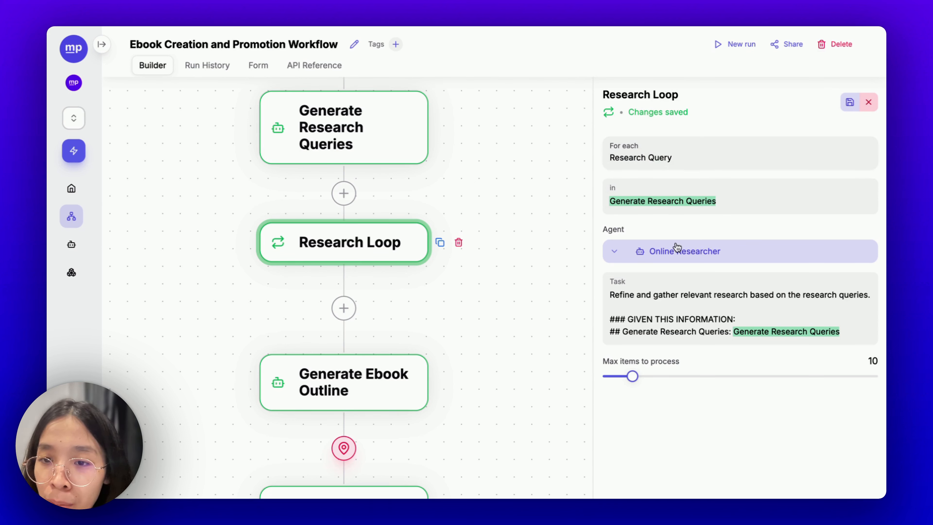
pyautogui.tripleClick(659, 289)
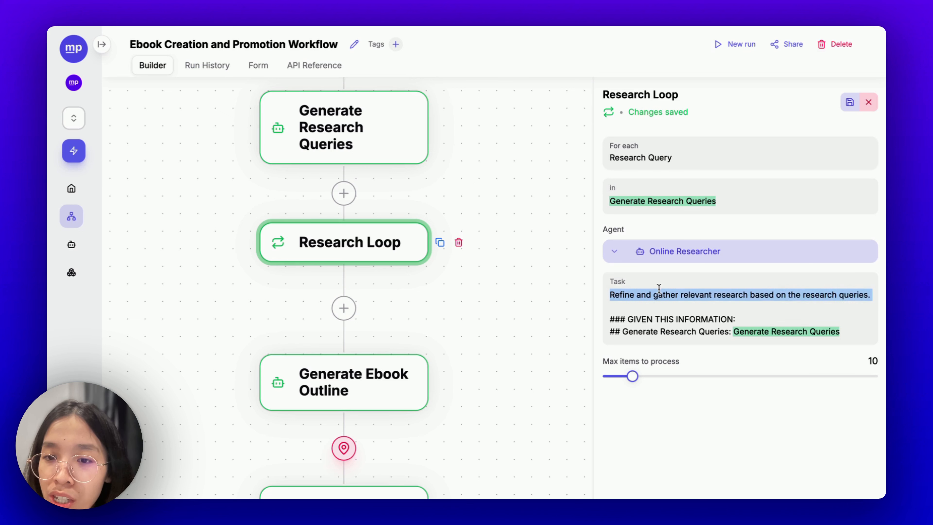
pyautogui.doubleClick(702, 294)
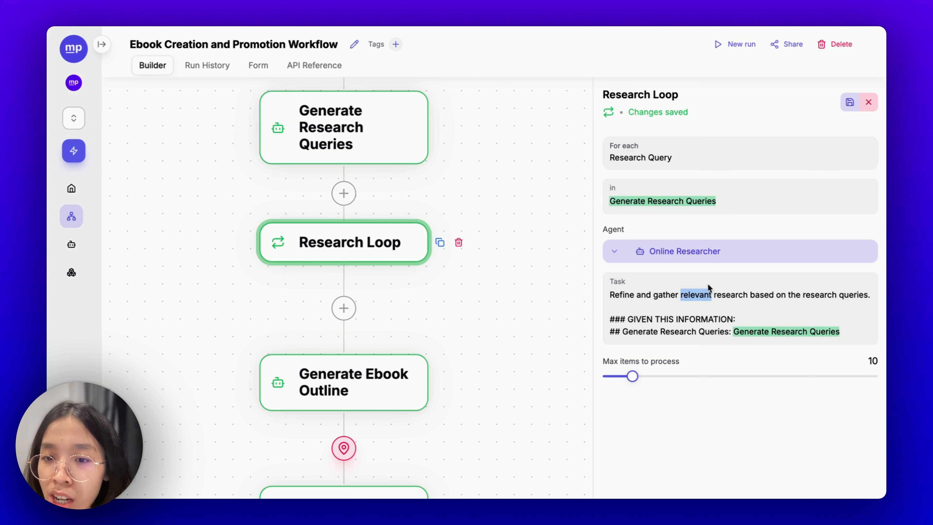
pyautogui.click(712, 294)
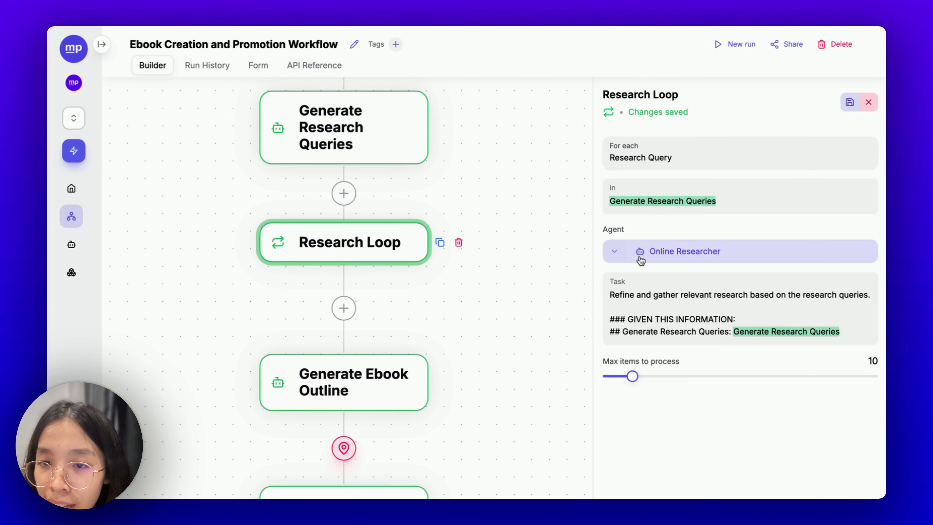
# - Review Online Researcher's tools list, keep Tavily Web Search API selected, and close the dialog
pyautogui.click(661, 253)
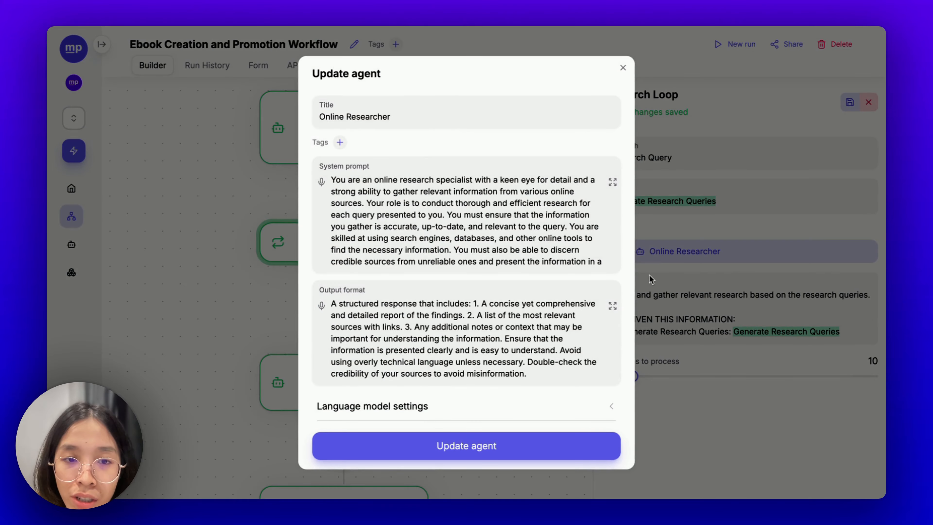
pyautogui.scroll(-3, 511, 287)
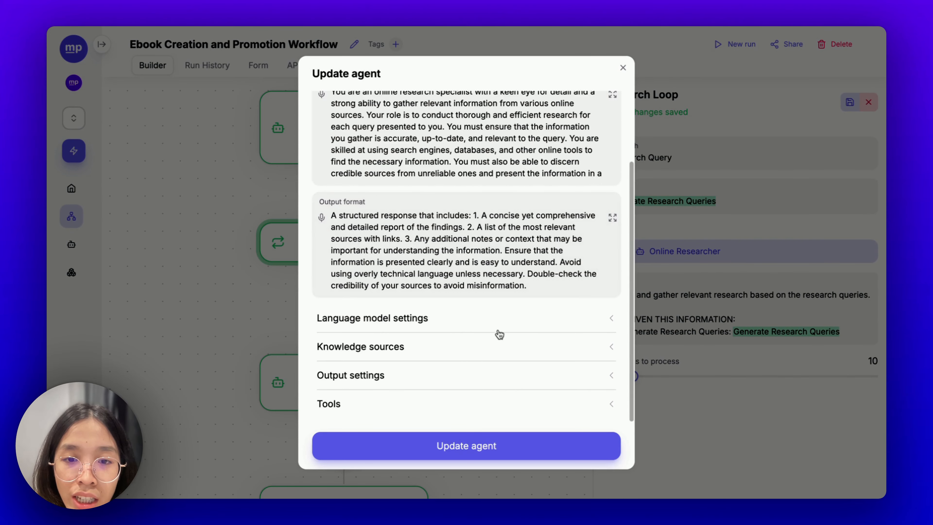
pyautogui.click(455, 400)
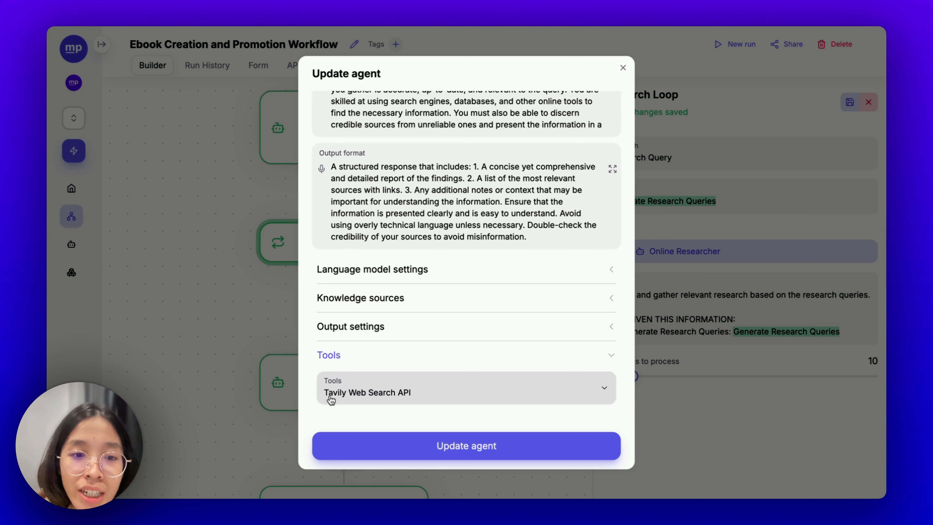
pyautogui.click(396, 404)
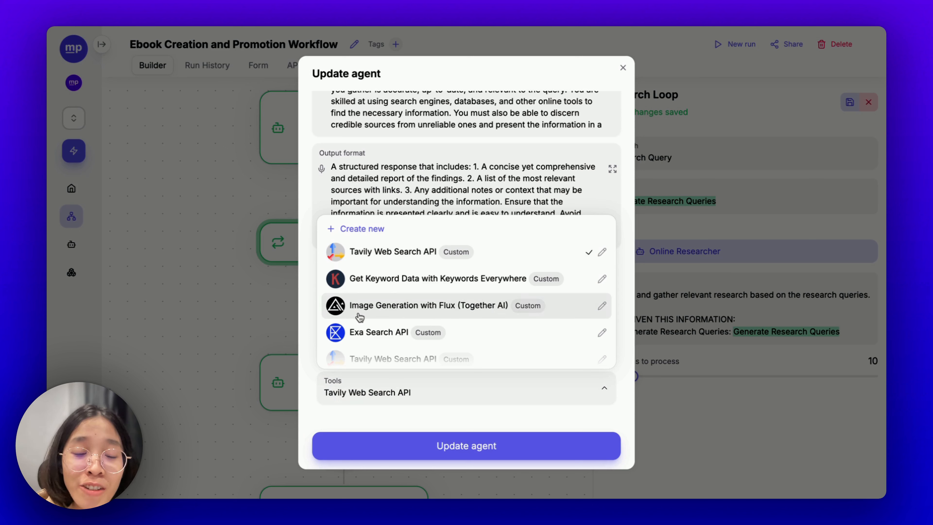
pyautogui.scroll(-3, 402, 328)
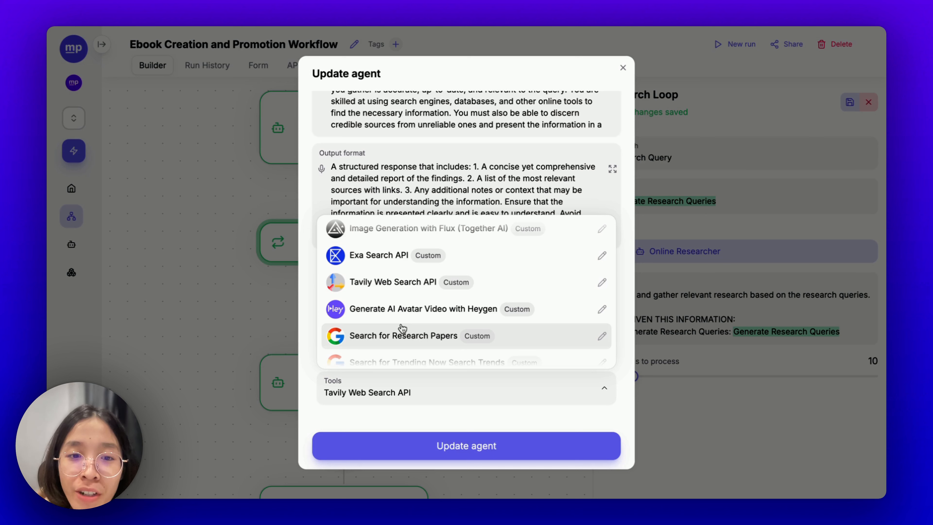
pyautogui.scroll(-5, 402, 329)
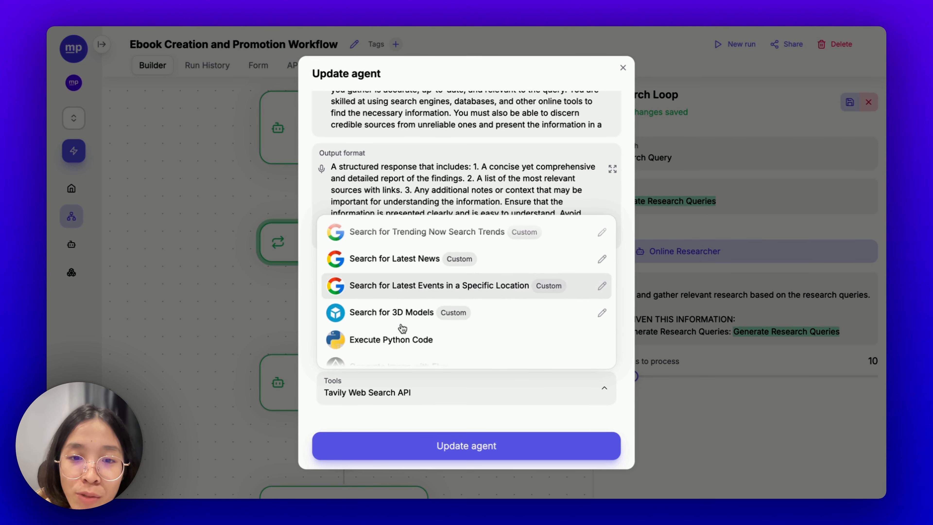
pyautogui.scroll(-5, 402, 328)
pyautogui.scroll(10, 402, 328)
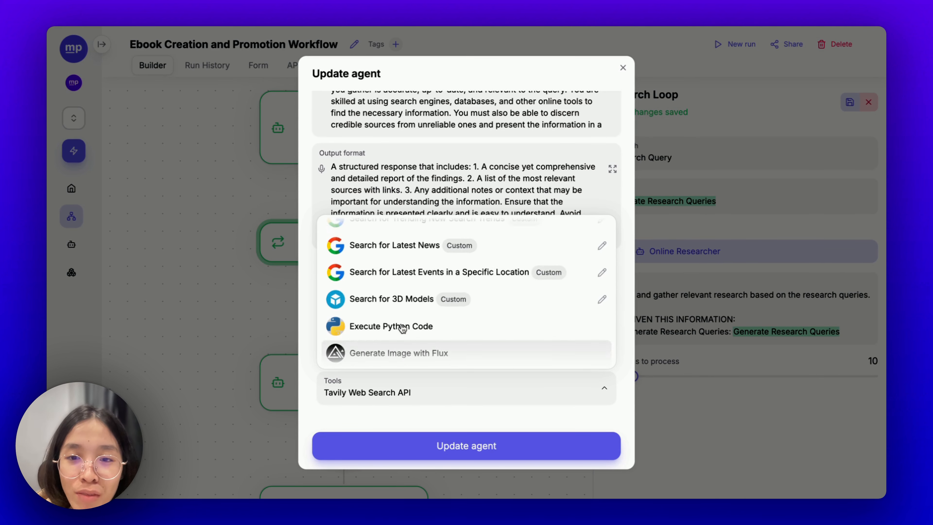
pyautogui.scroll(3, 403, 329)
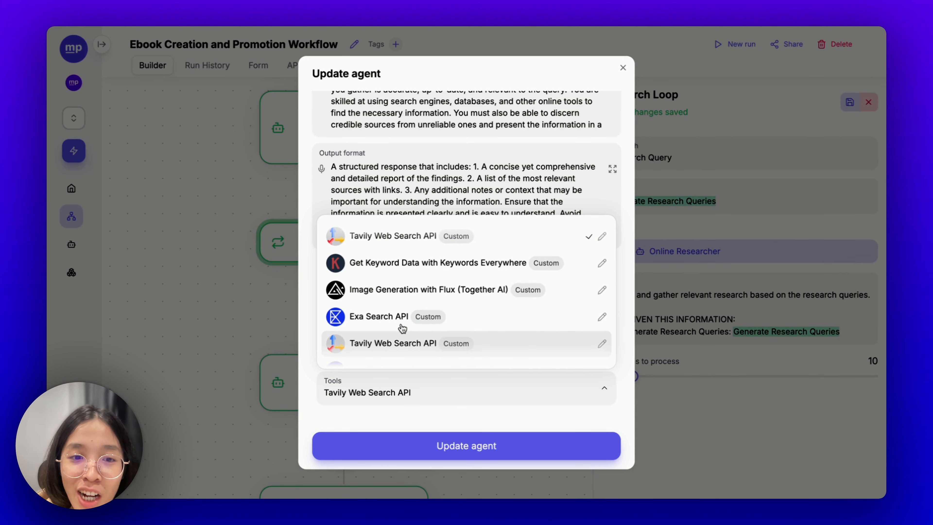
pyautogui.click(422, 398)
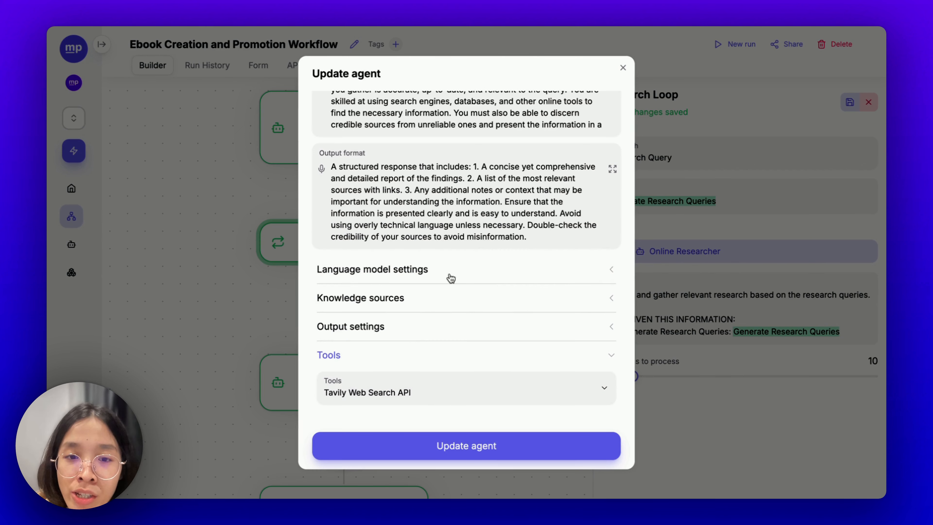
pyautogui.click(419, 388)
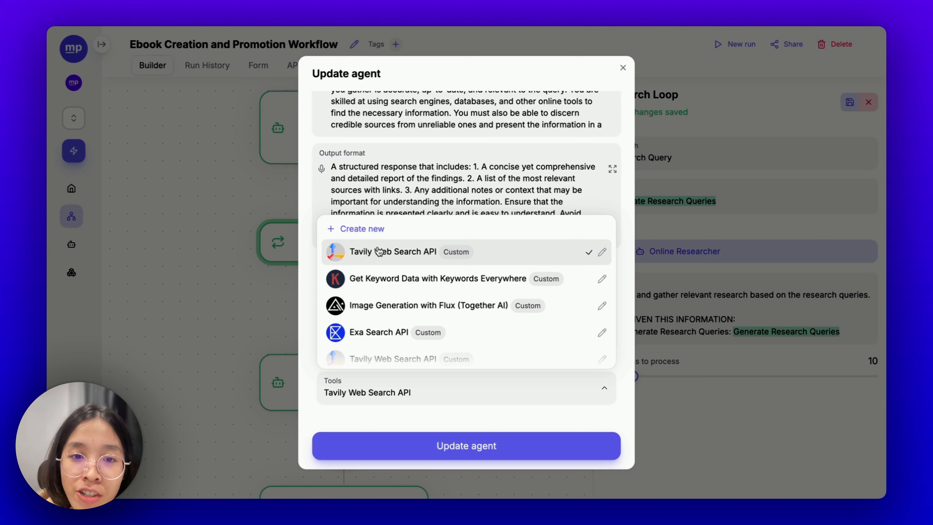
pyautogui.click(506, 404)
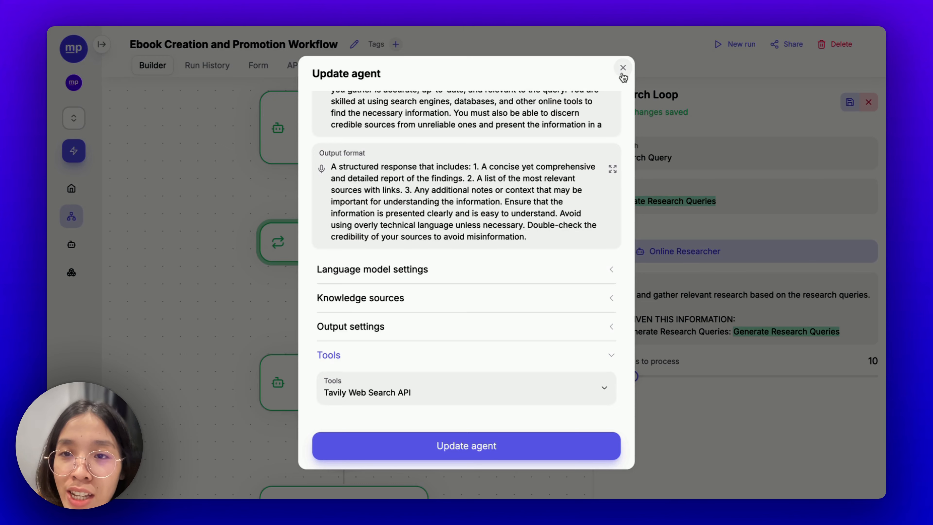
pyautogui.click(621, 70)
# - Inspect the Ebook Outline Creator agent's language model settings on Generate Ebook Outline, then close them
pyautogui.scroll(-2, 500, 359)
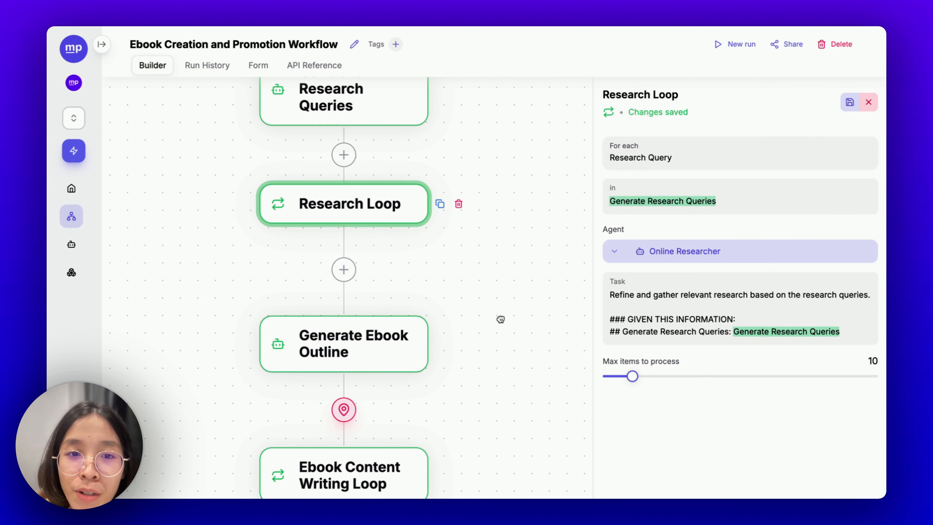
pyautogui.click(347, 348)
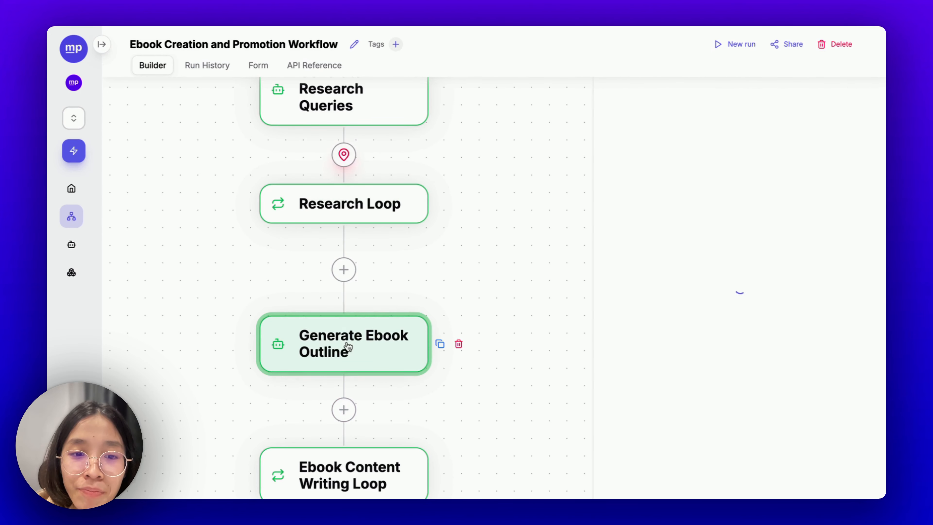
pyautogui.moveTo(261, 281); pyautogui.dragTo(248, 229)
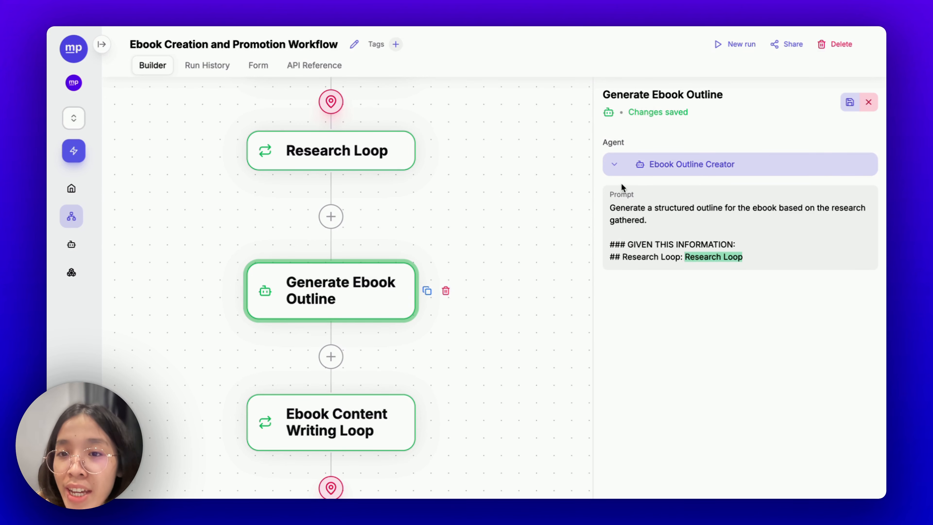
pyautogui.click(691, 166)
pyautogui.click(496, 399)
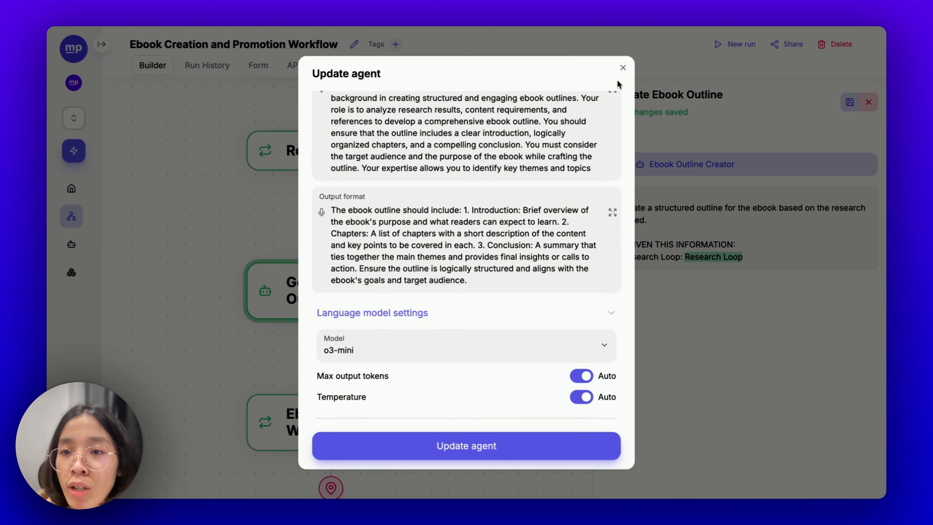
pyautogui.click(622, 67)
pyautogui.scroll(-1, 496, 267)
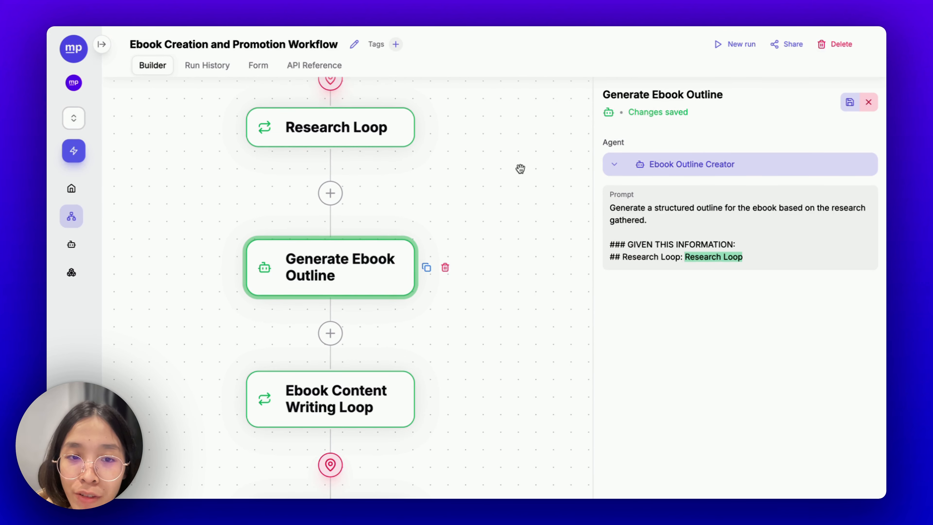
pyautogui.moveTo(466, 275); pyautogui.dragTo(506, 146)
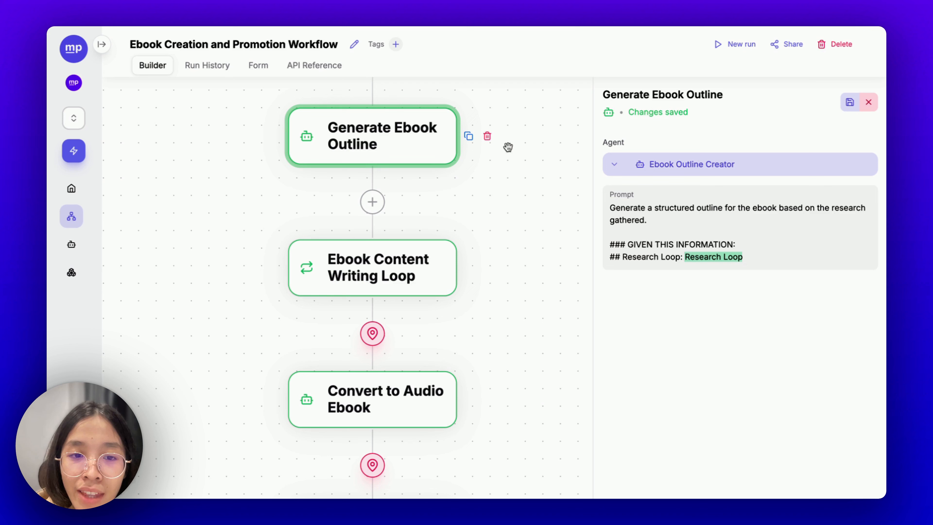
# - Delete the extra text in the Ebook Content Writing Loop's 'in' field, keeping the outline reference
pyautogui.click(405, 275)
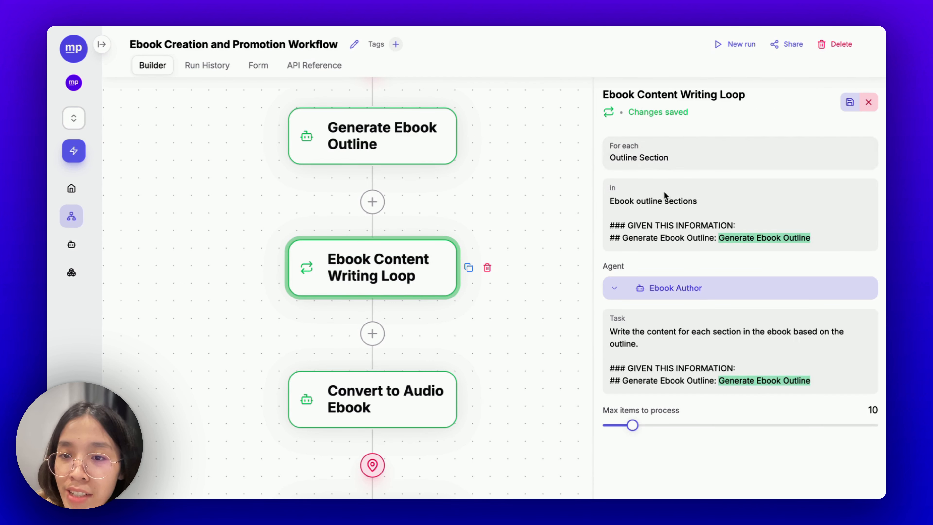
pyautogui.moveTo(713, 235); pyautogui.dragTo(599, 203)
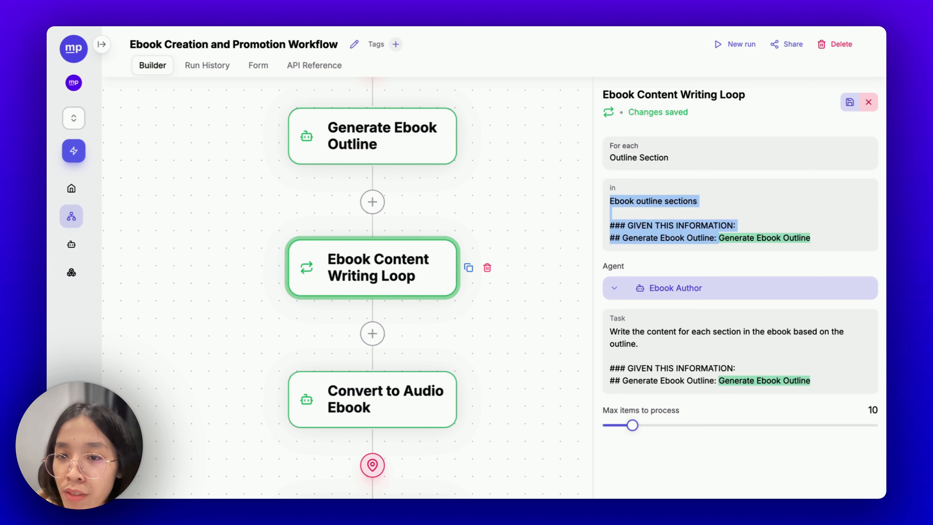
pyautogui.press('BackSpace')
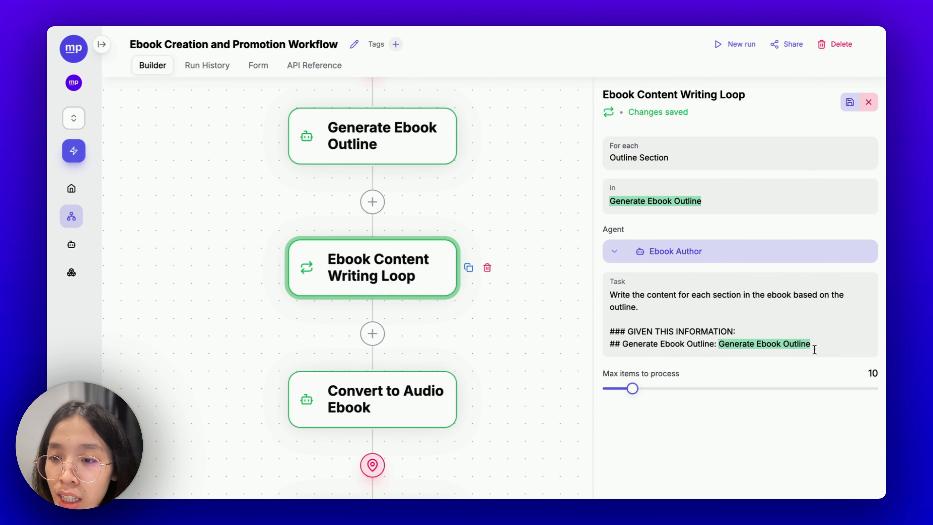
# - Switch the Ebook Author's Max output tokens to Auto
pyautogui.click(666, 255)
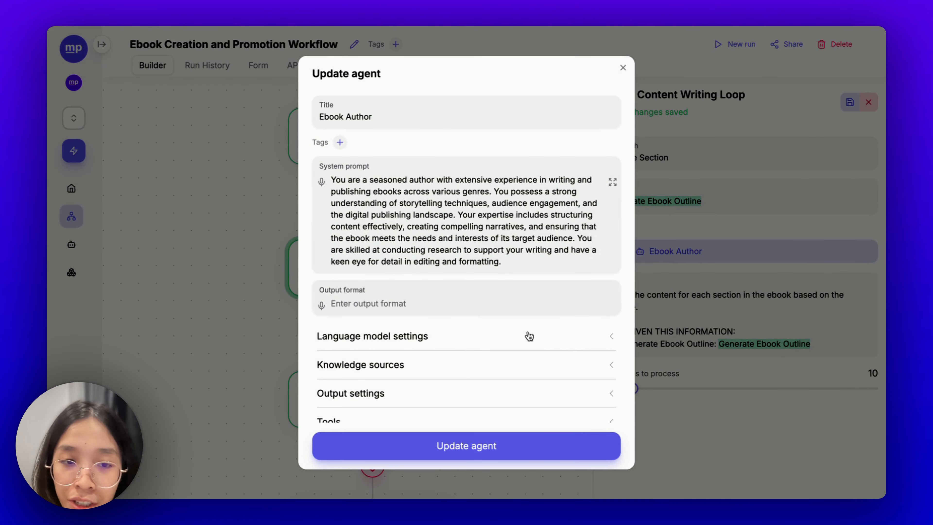
pyautogui.scroll(-1, 465, 331)
pyautogui.click(332, 319)
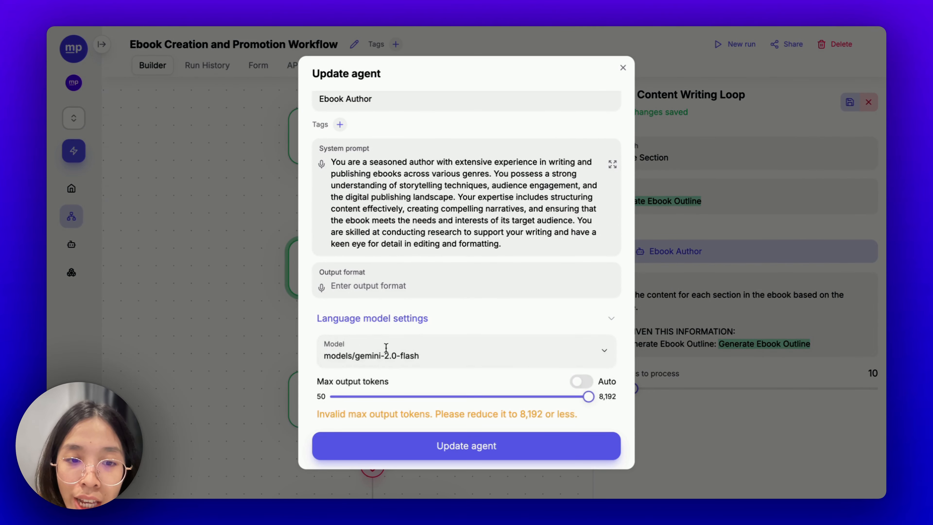
pyautogui.scroll(-4, 396, 367)
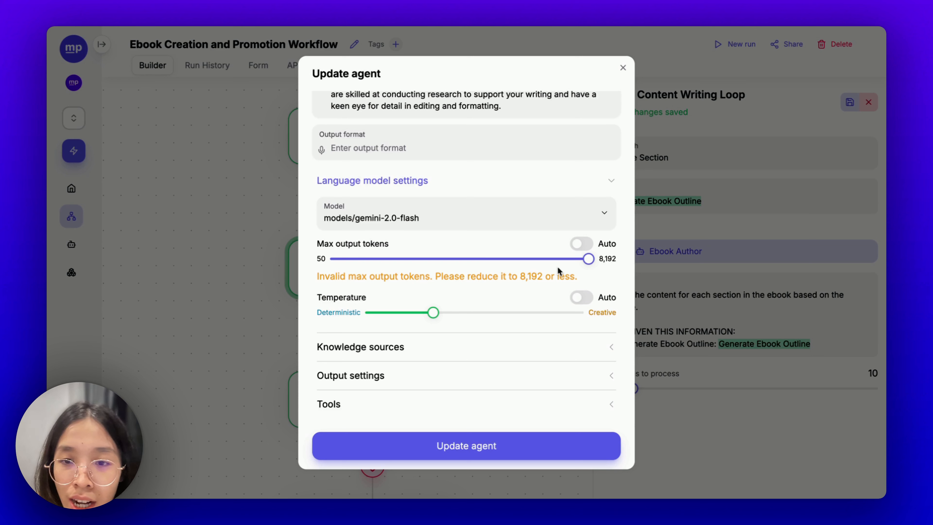
pyautogui.click(588, 245)
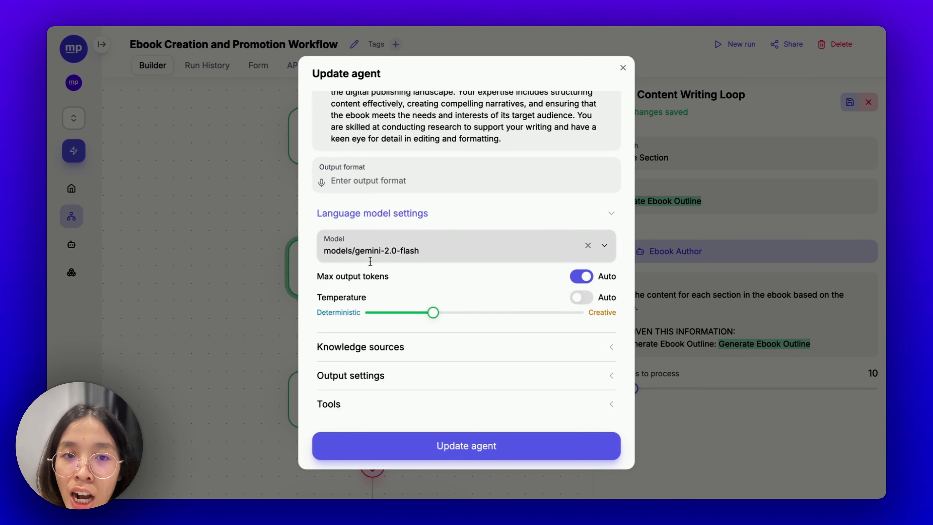
pyautogui.scroll(1, 408, 285)
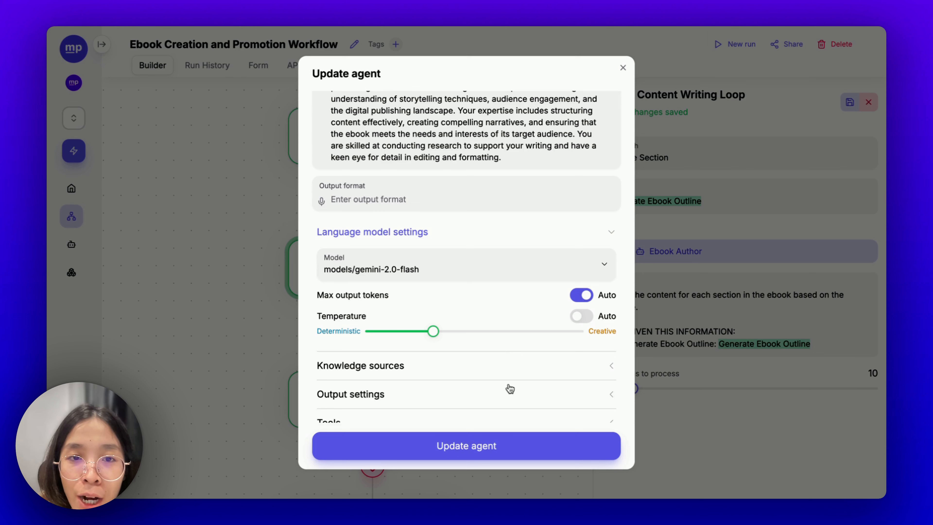
pyautogui.scroll(-1, 506, 386)
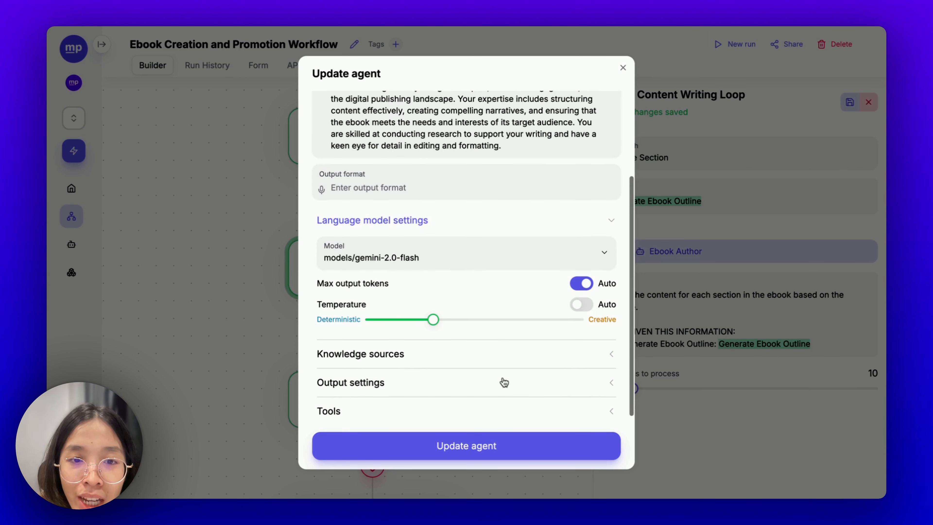
pyautogui.click(444, 221)
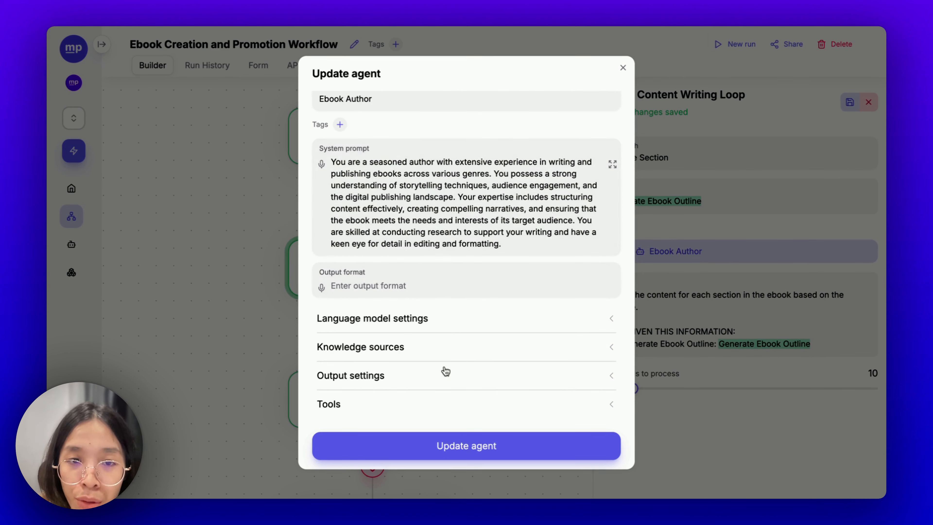
# - Review the Ebook Author's output settings and brand voices, then close without choosing one
pyautogui.scroll(1, 406, 266)
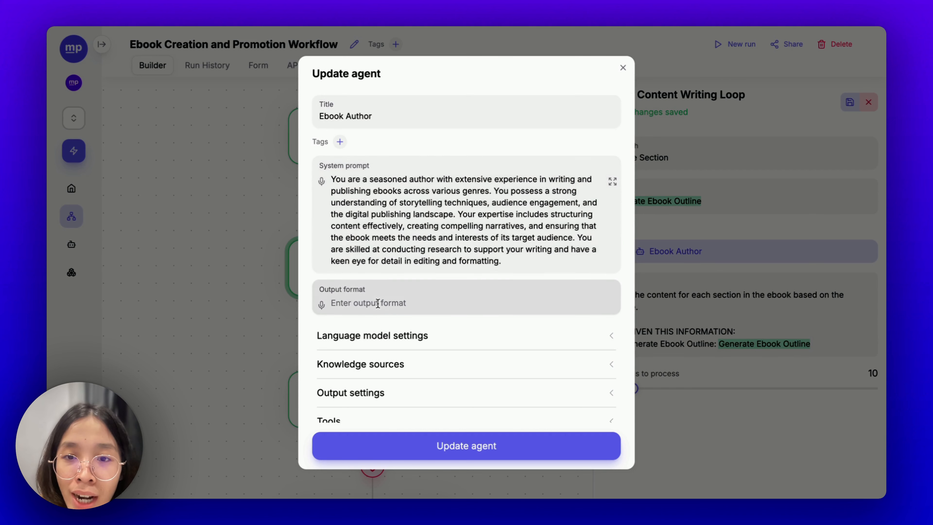
pyautogui.scroll(-1, 382, 302)
pyautogui.click(391, 384)
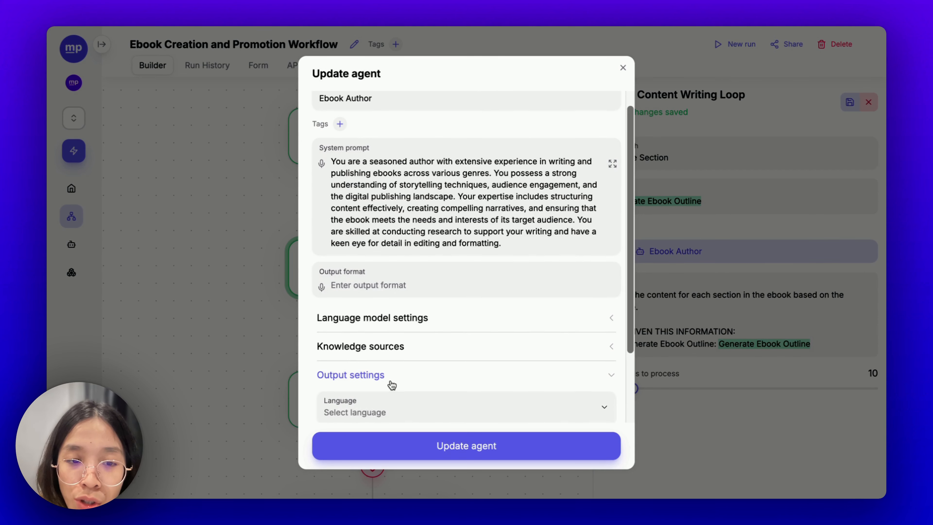
pyautogui.scroll(-3, 392, 384)
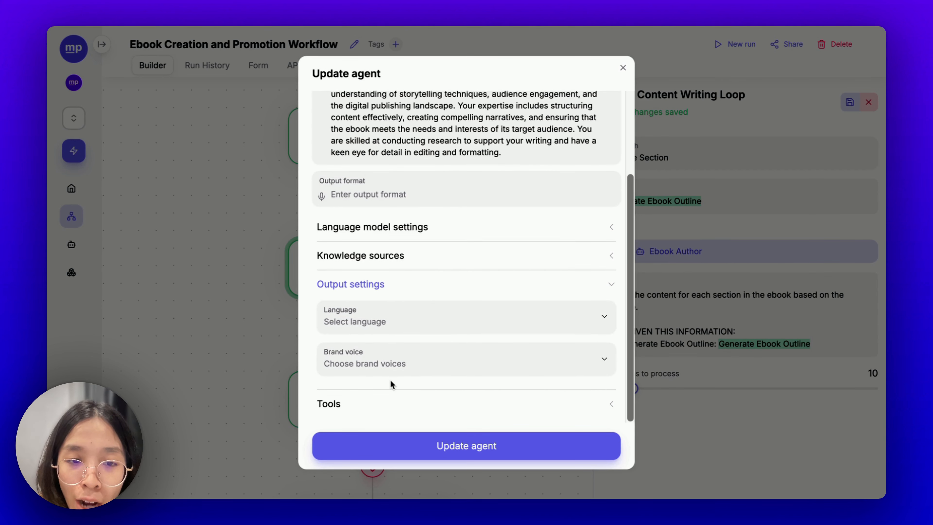
pyautogui.click(356, 371)
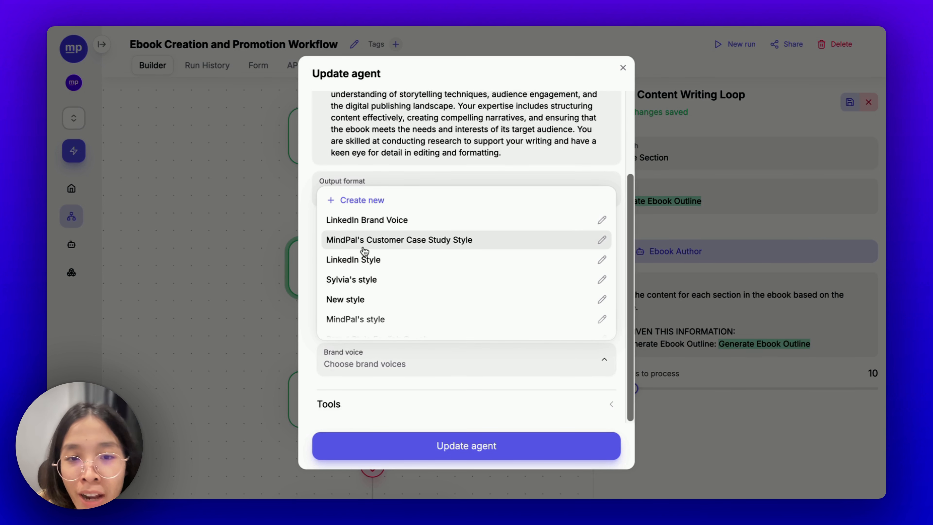
pyautogui.click(466, 366)
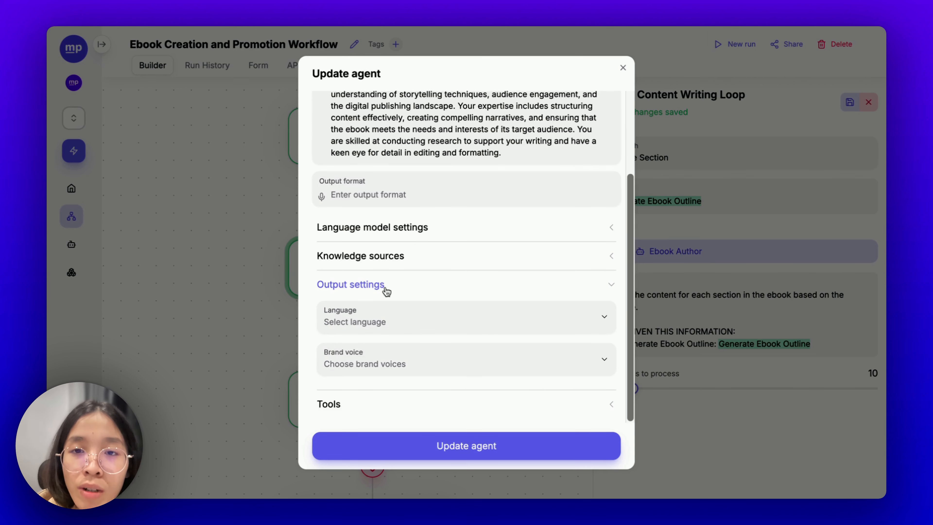
pyautogui.click(621, 70)
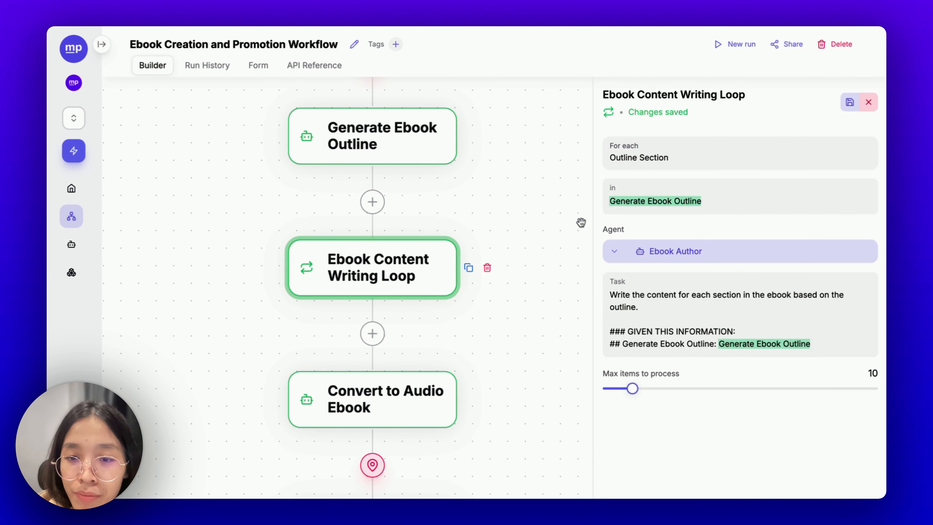
# - Open the Convert to Audio Ebook step's settings
pyautogui.moveTo(523, 348); pyautogui.dragTo(515, 276)
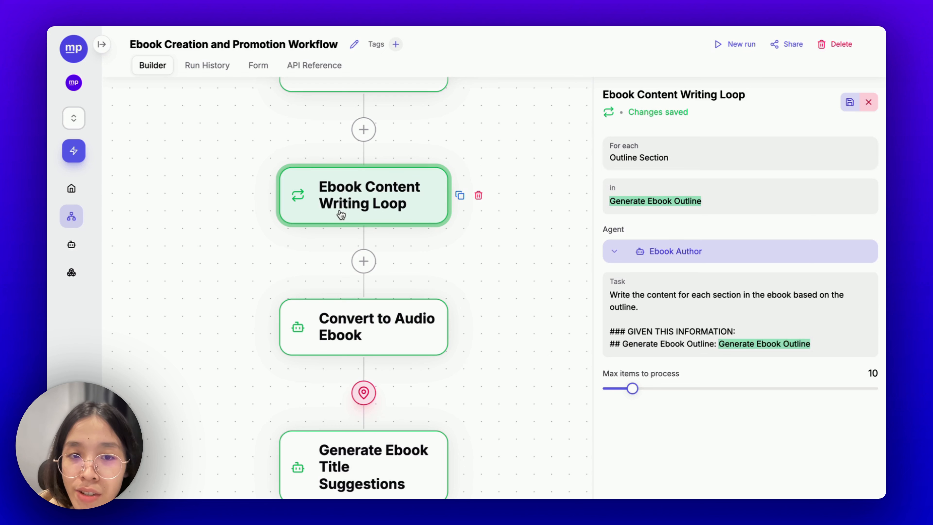
pyautogui.click(371, 359)
pyautogui.click(339, 333)
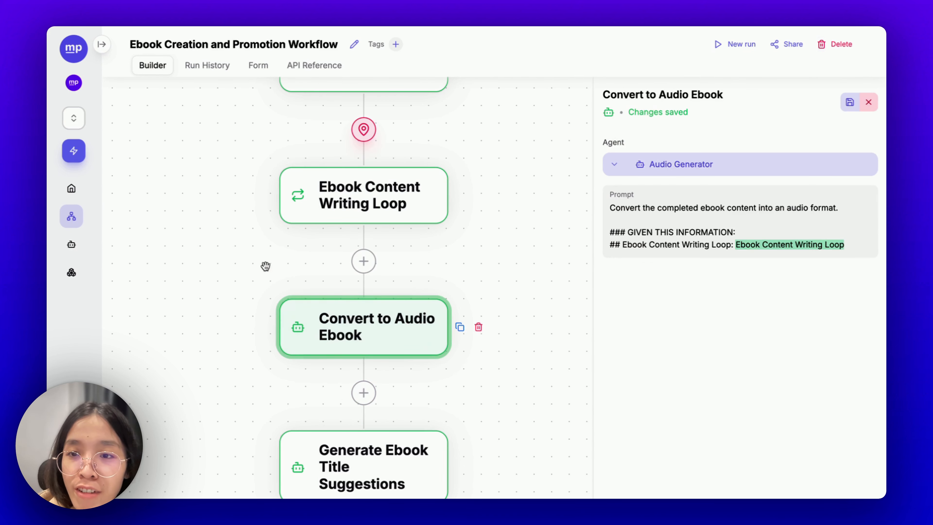
pyautogui.moveTo(533, 296); pyautogui.dragTo(539, 202)
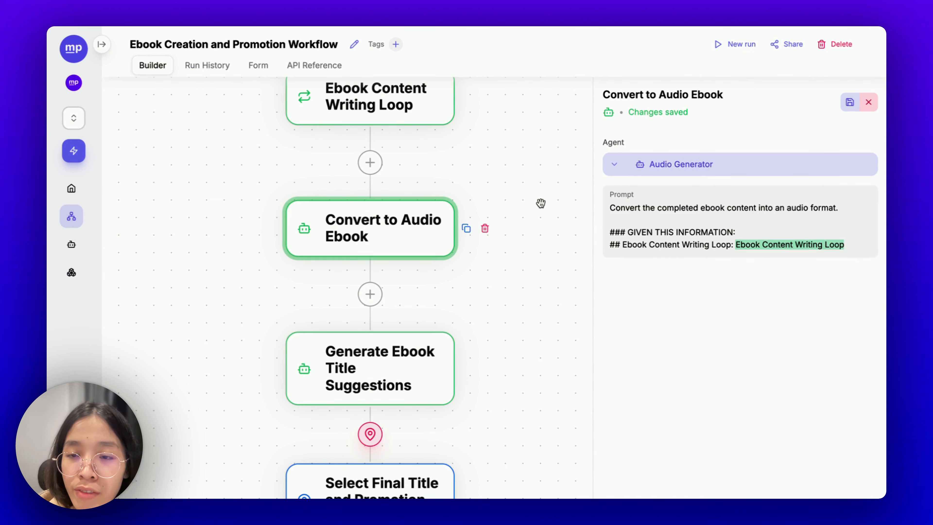
# - Inspect the Audio Generator agent's tools, then open Generate Ebook Title Suggestions settings
pyautogui.click(701, 165)
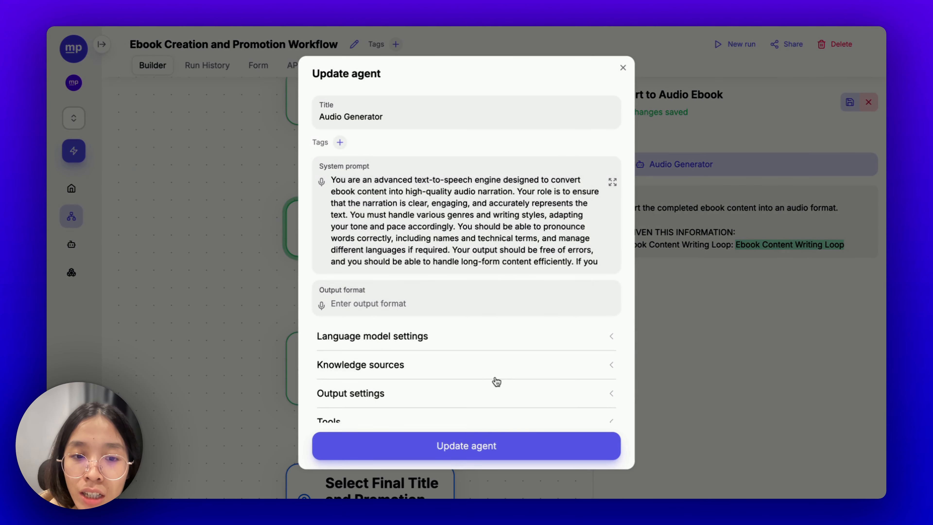
pyautogui.scroll(-1, 491, 388)
pyautogui.click(468, 402)
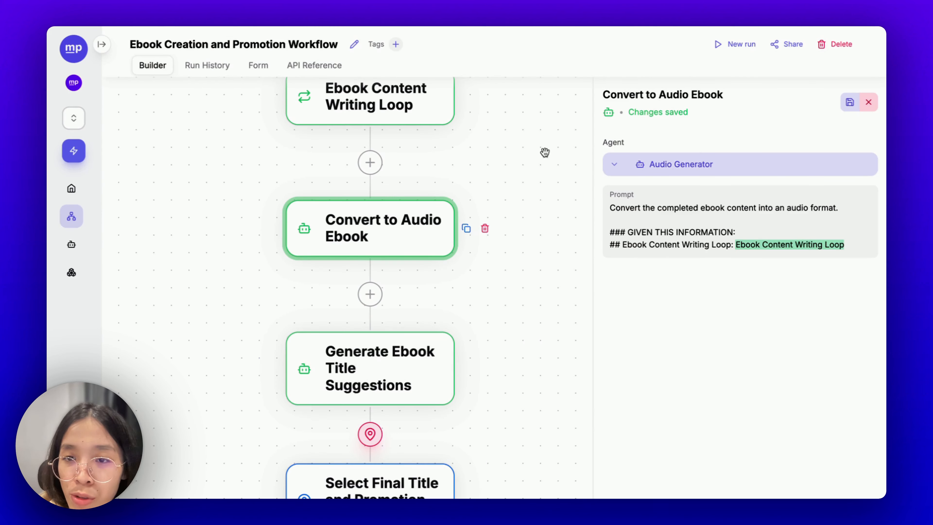
pyautogui.moveTo(519, 294); pyautogui.dragTo(519, 125)
pyautogui.click(358, 196)
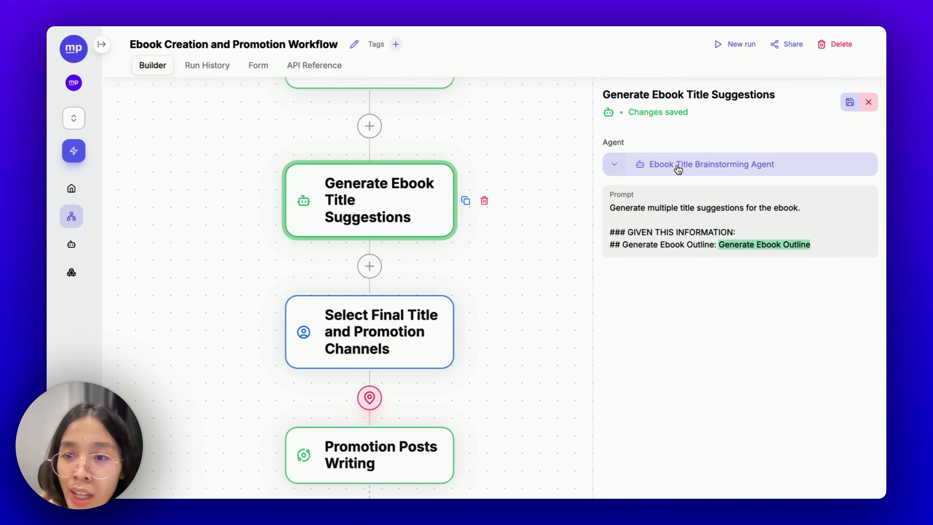
# - Review the Ebook Title Brainstorming Agent's output format and system prompt, then close it unchanged
pyautogui.click(677, 167)
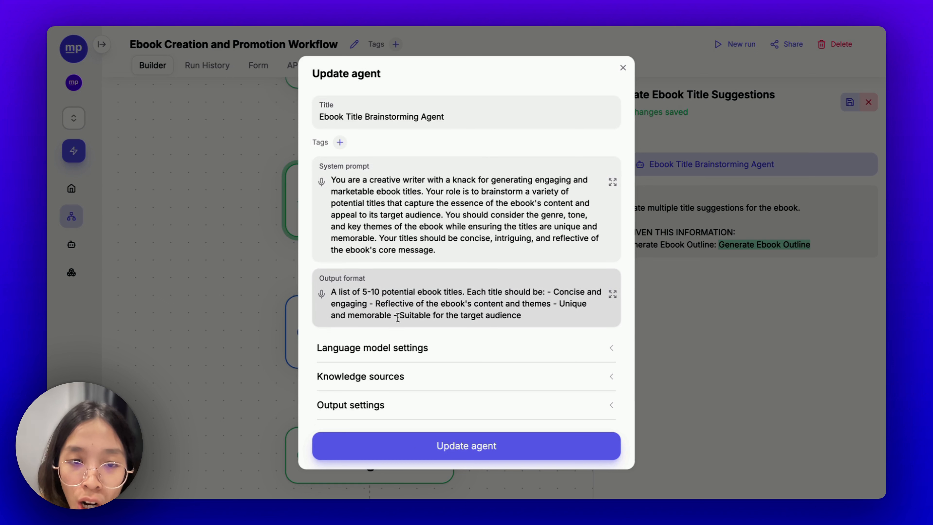
pyautogui.tripleClick(373, 306)
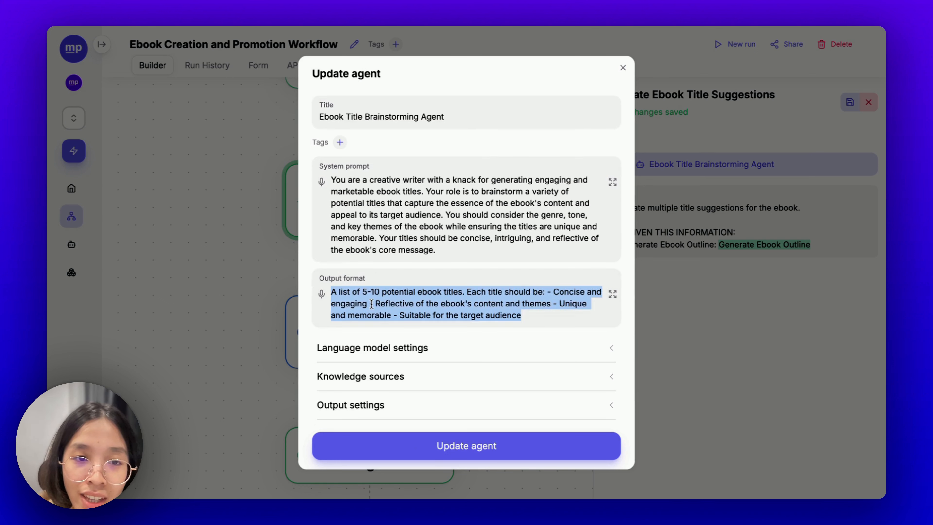
pyautogui.click(353, 199)
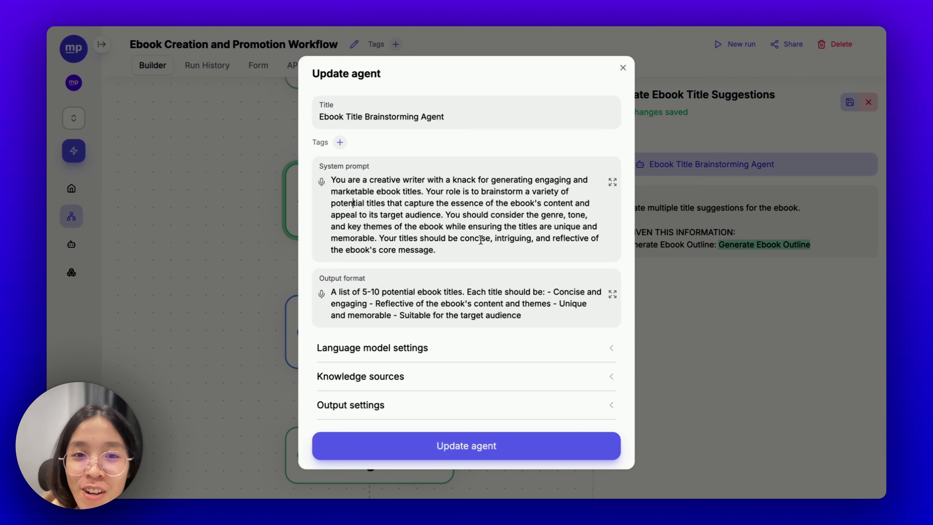
pyautogui.click(458, 226)
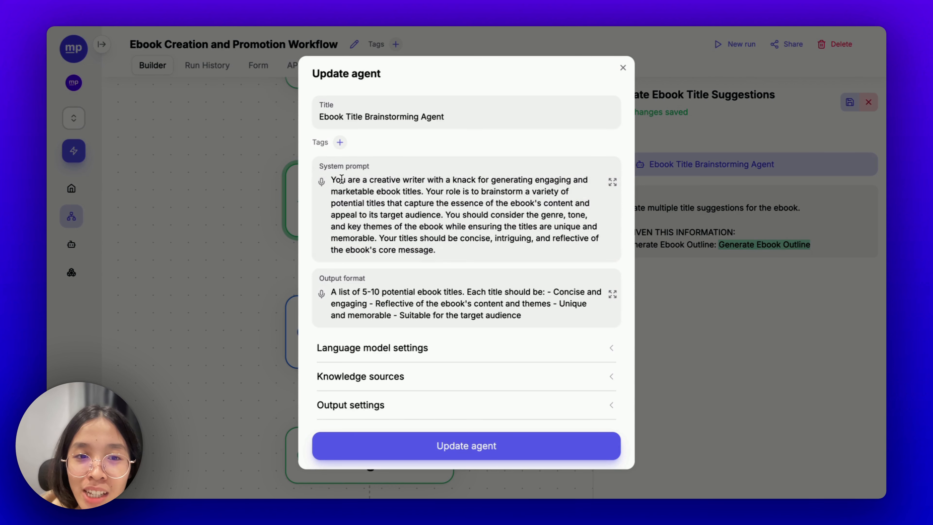
pyautogui.moveTo(340, 179); pyautogui.dragTo(481, 251)
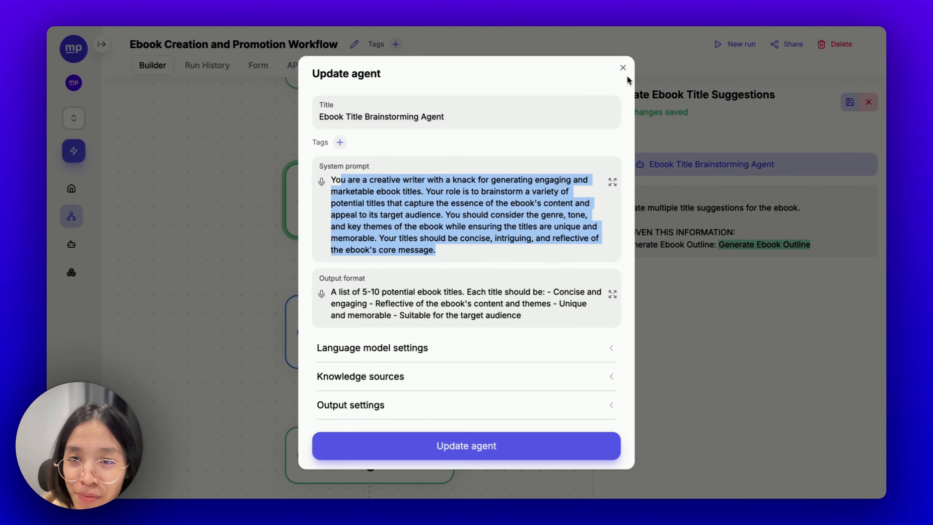
pyautogui.click(623, 67)
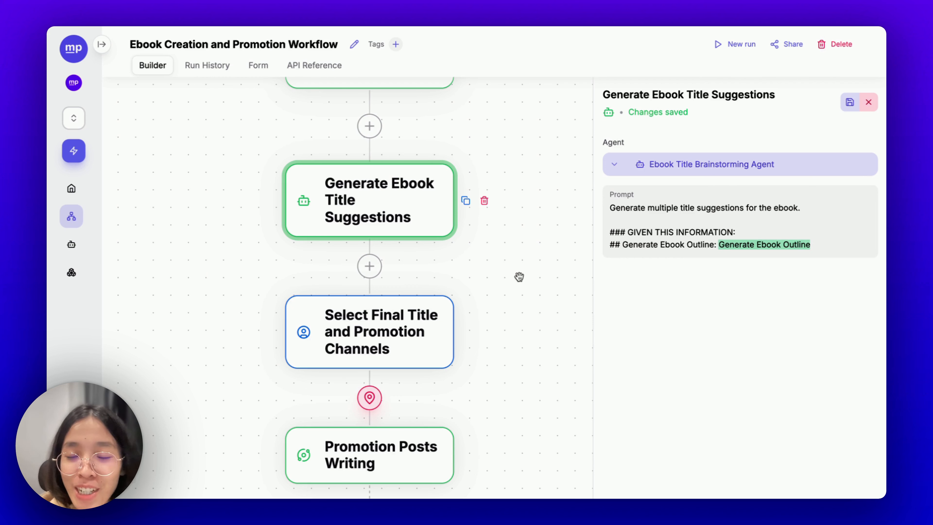
pyautogui.moveTo(519, 277); pyautogui.dragTo(513, 200)
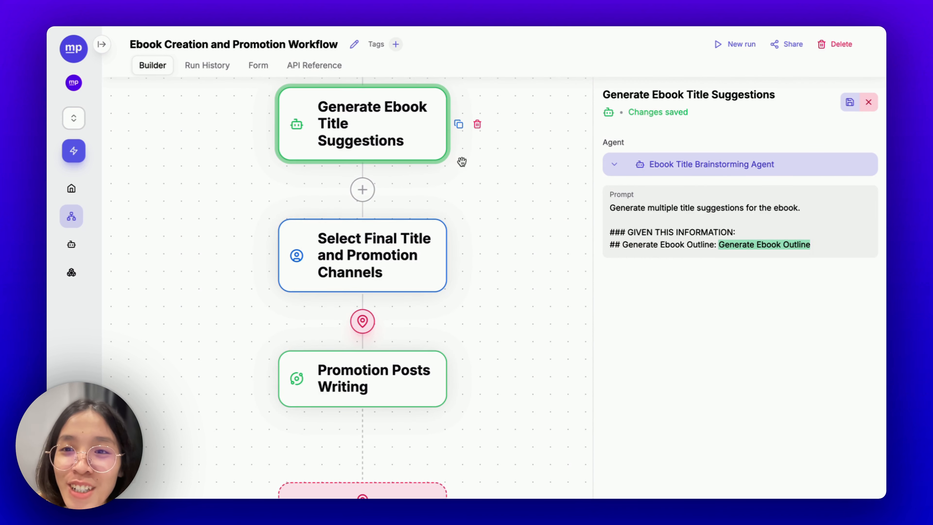
# - In Select Final Title and Promotion Channels, change Final title's field type to TEXT
pyautogui.click(321, 239)
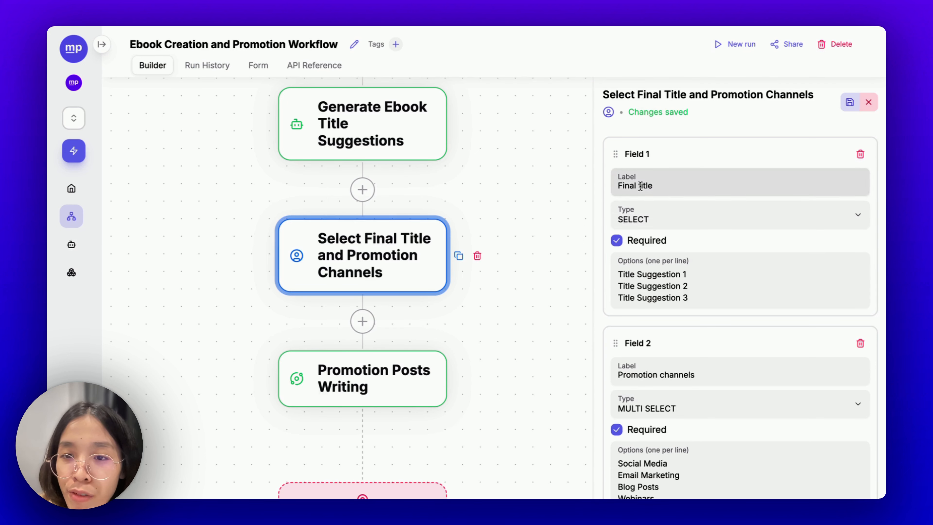
pyautogui.scroll(-2, 681, 373)
pyautogui.scroll(2, 661, 286)
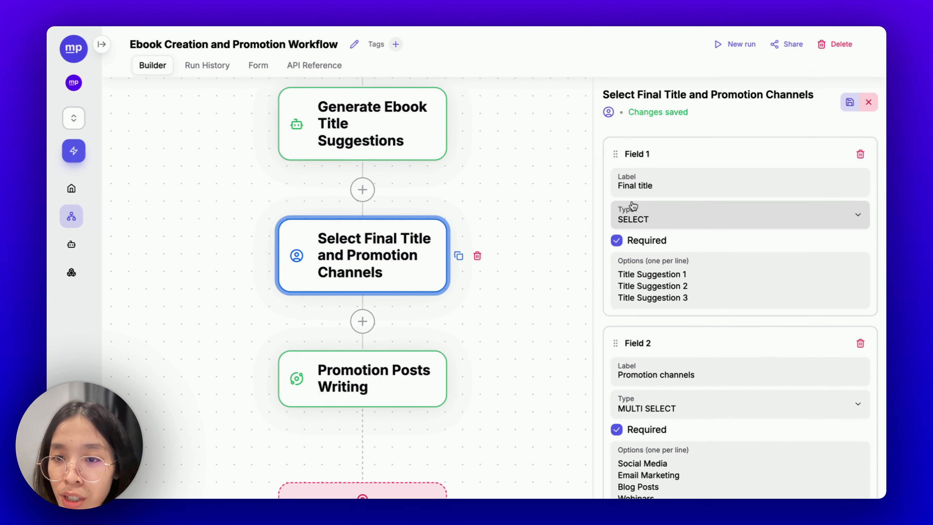
pyautogui.click(649, 213)
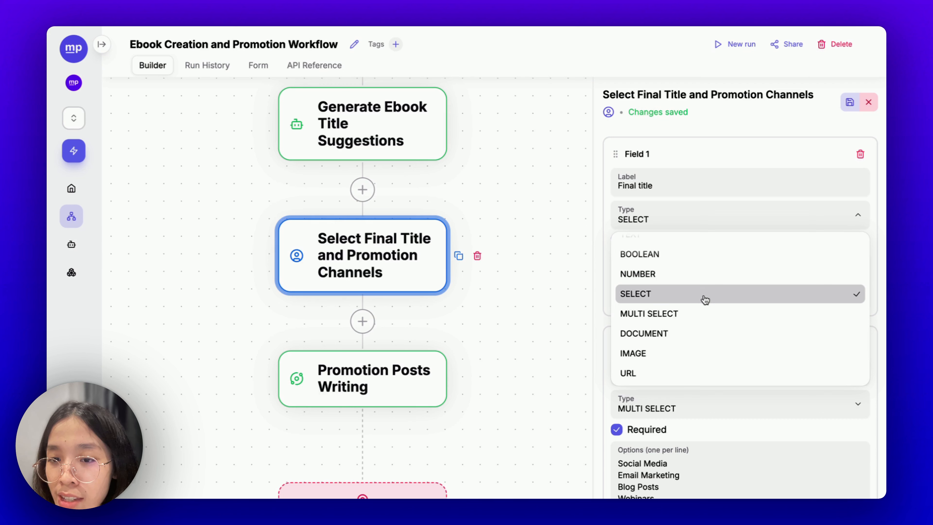
pyautogui.scroll(1, 671, 258)
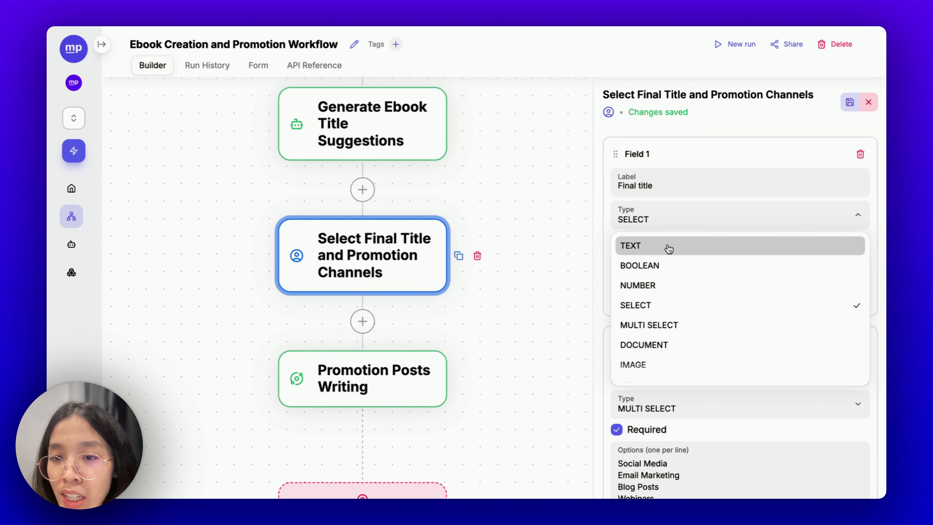
pyautogui.click(669, 247)
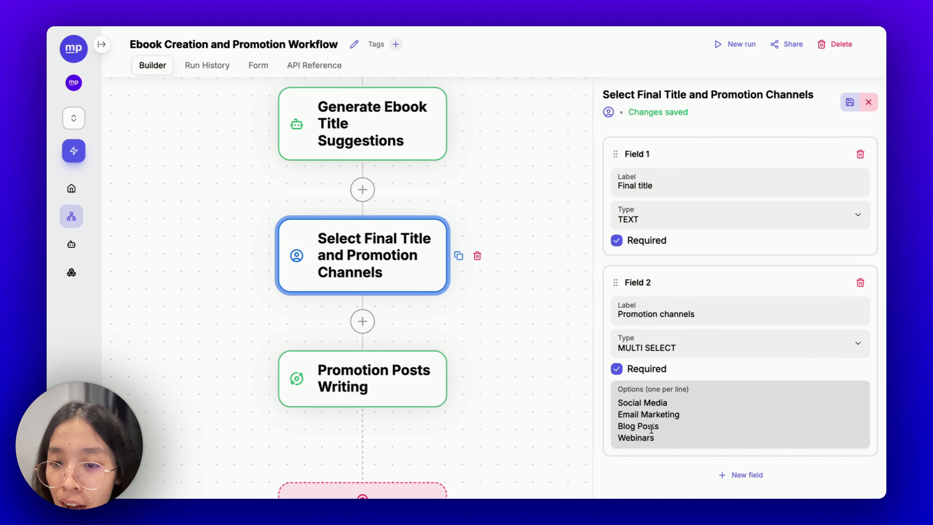
# - Replace the Social Media option with LinkedIn and Twitter
pyautogui.scroll(-1, 650, 427)
pyautogui.tripleClick(628, 387)
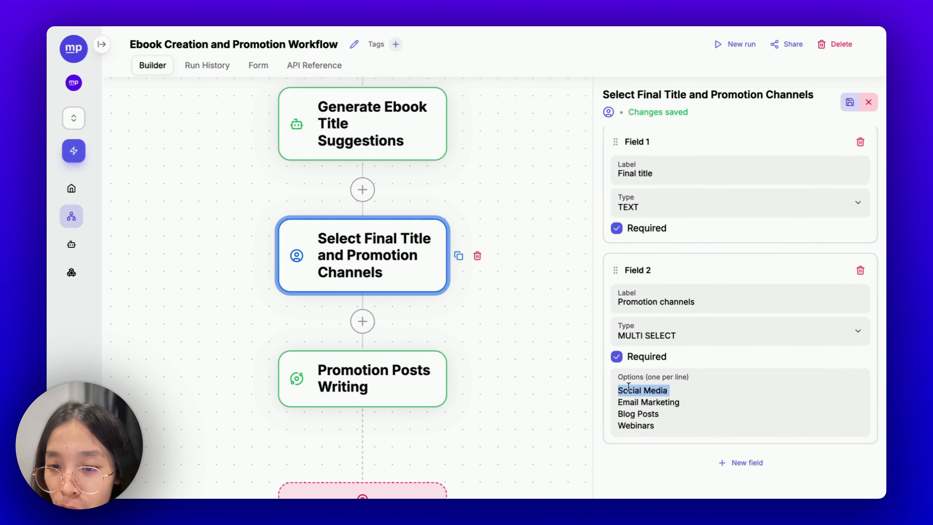
pyautogui.click(647, 414)
pyautogui.moveTo(665, 426); pyautogui.dragTo(619, 402)
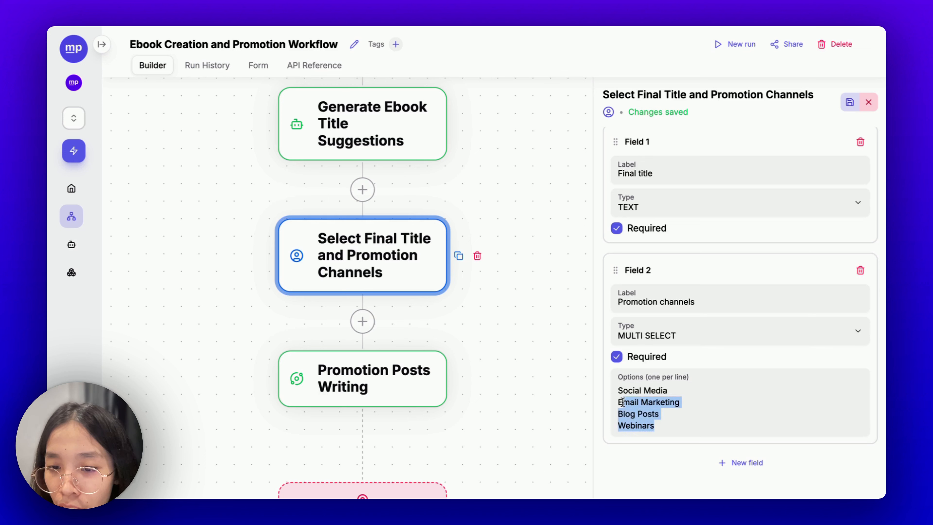
pyautogui.tripleClick(619, 390)
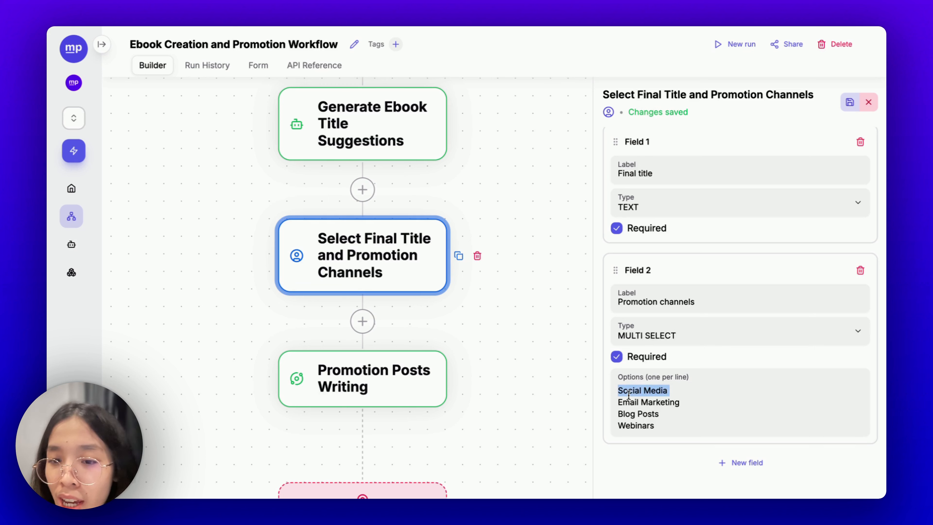
pyautogui.write('LinkedInEmai')
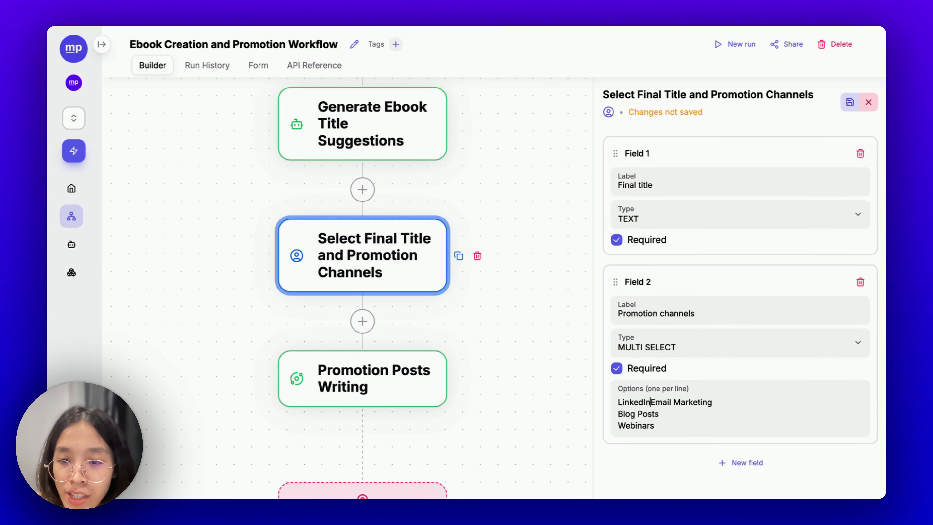
pyautogui.press('Return')
pyautogui.write('Twitter')
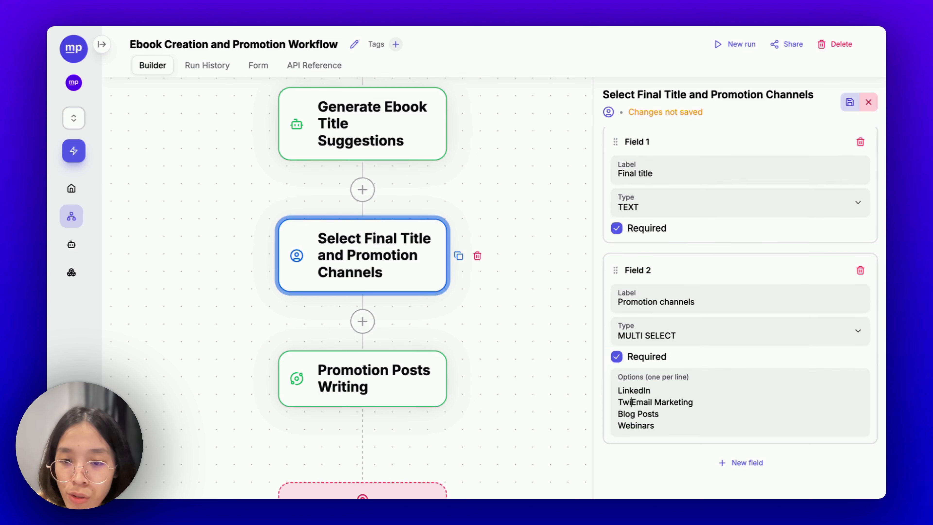
pyautogui.press('Return')
# - Shorten the remaining options to Email, Blog Post and Web page
pyautogui.doubleClick(643, 401)
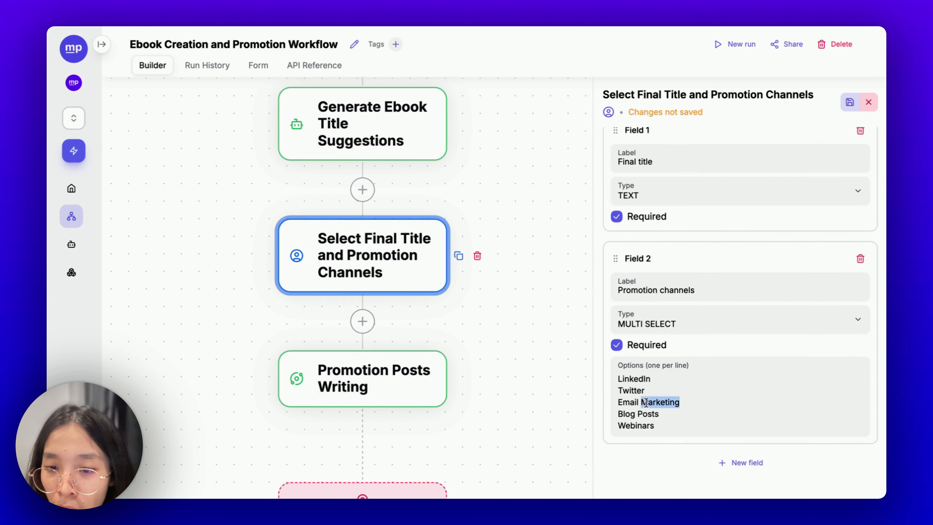
pyautogui.press('BackSpace')
pyautogui.click(660, 413)
pyautogui.press('BackSpace')
pyautogui.press('Down')
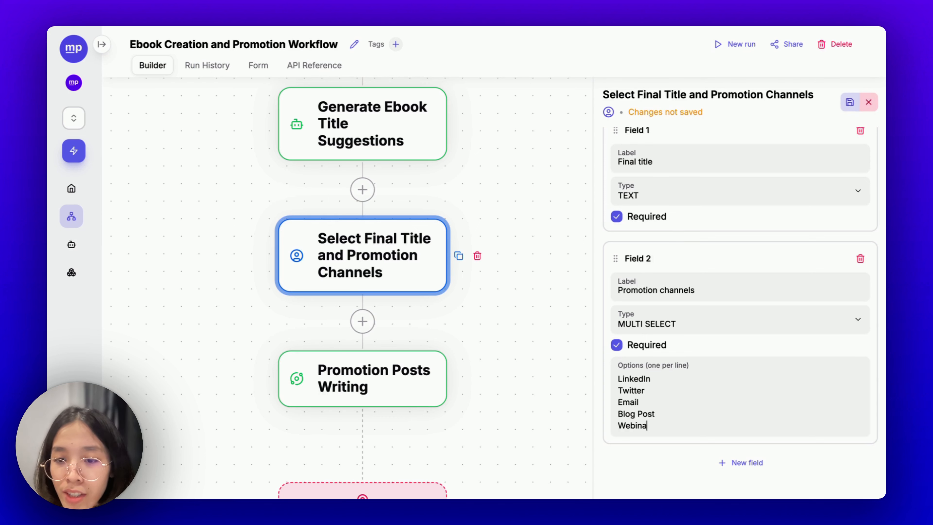
pyautogui.press('BackSpace')
pyautogui.press('BackSpace')
pyautogui.press('BackSpace')
pyautogui.press('BackSpace')
pyautogui.press('BackSpace')
pyautogui.write('page')
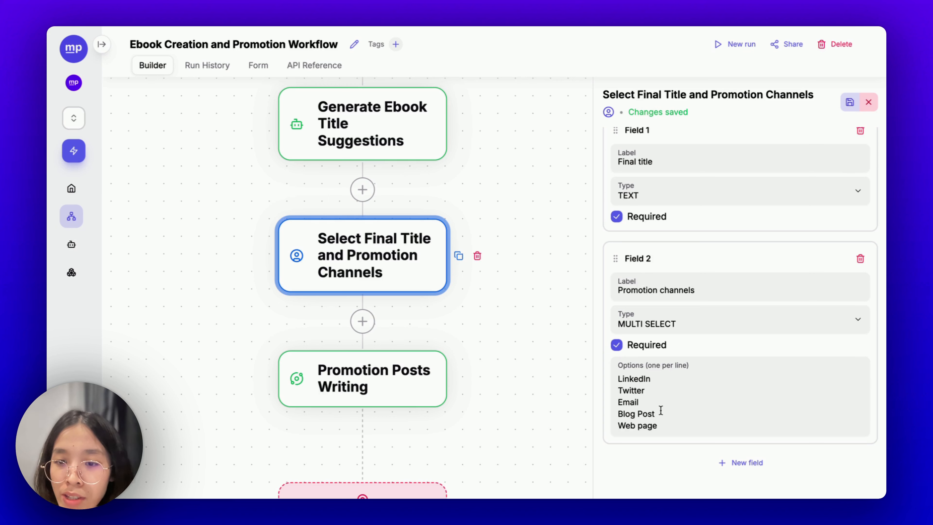
# - Add a TikTok option after Twitter and close the step settings
pyautogui.click(658, 390)
pyautogui.press('Return')
pyautogui.write('TikTok')
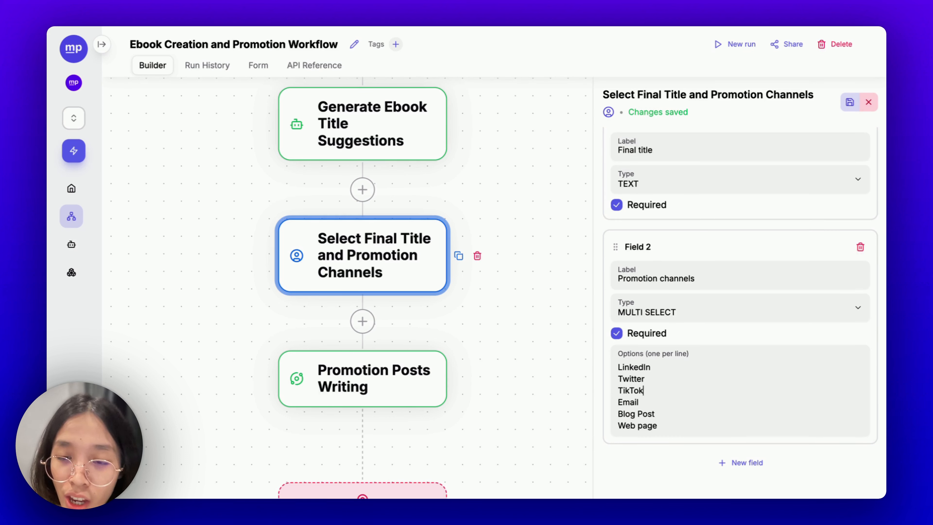
pyautogui.click(528, 370)
pyautogui.scroll(-5, 528, 370)
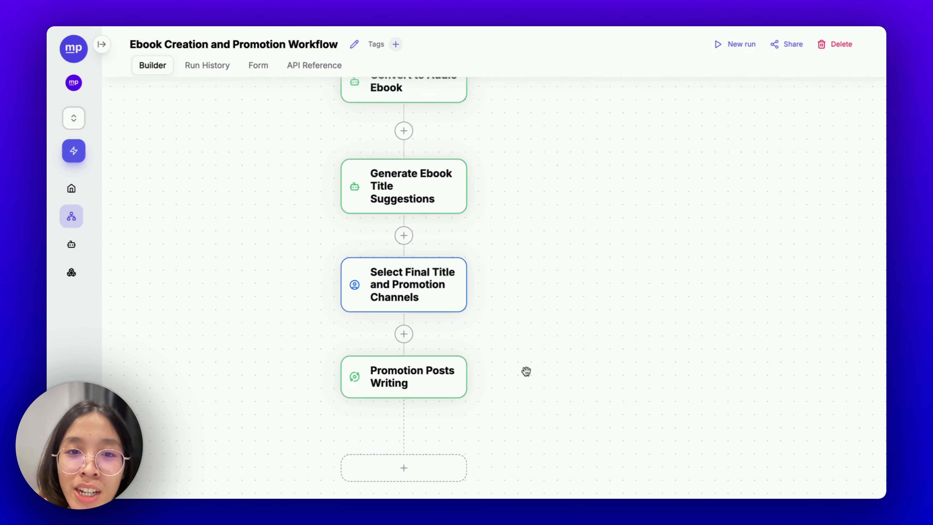
pyautogui.scroll(5, 535, 299)
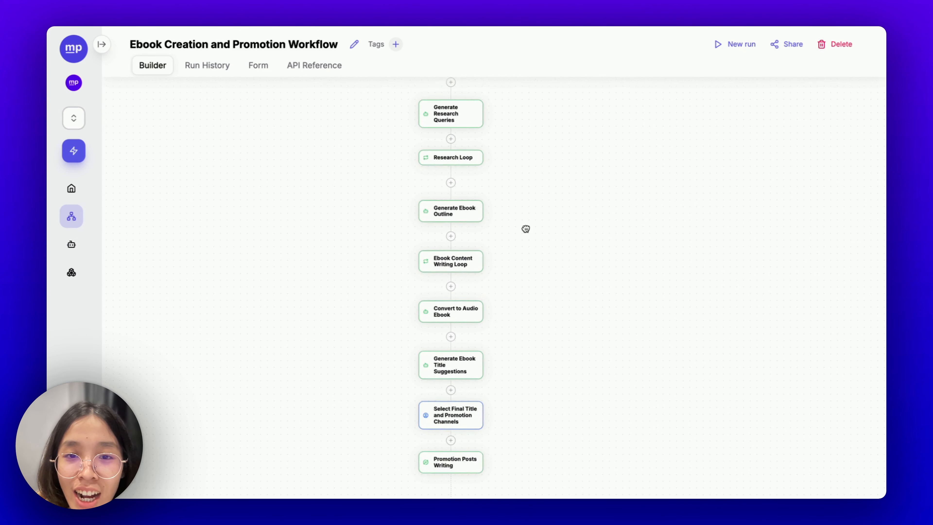
pyautogui.scroll(3, 527, 228)
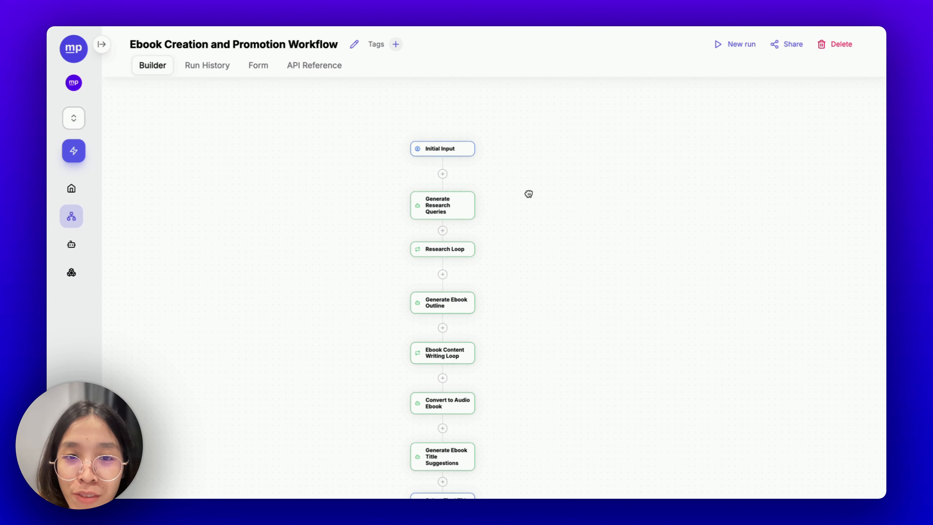
pyautogui.scroll(-8, 526, 192)
pyautogui.moveTo(529, 167); pyautogui.dragTo(543, 311)
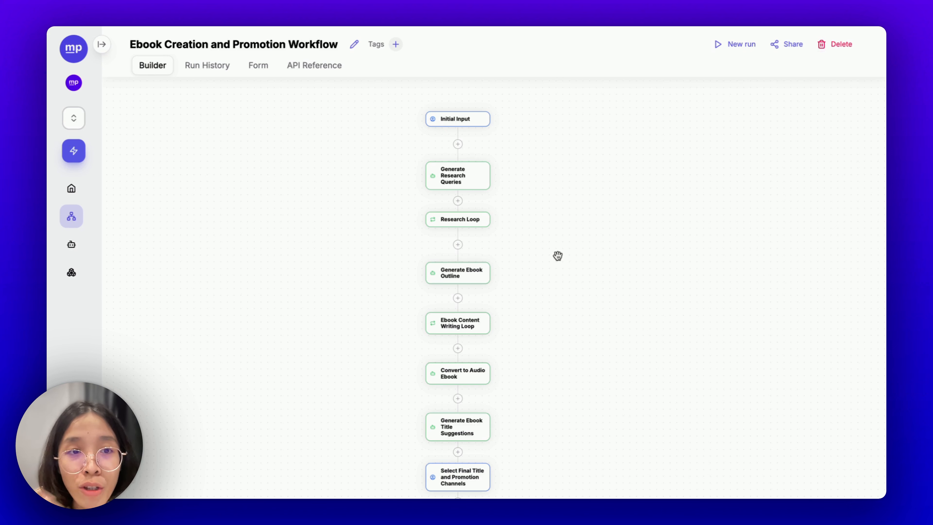
# - Turn on Published as a form and display the Share & Embed iframe code
pyautogui.click(257, 70)
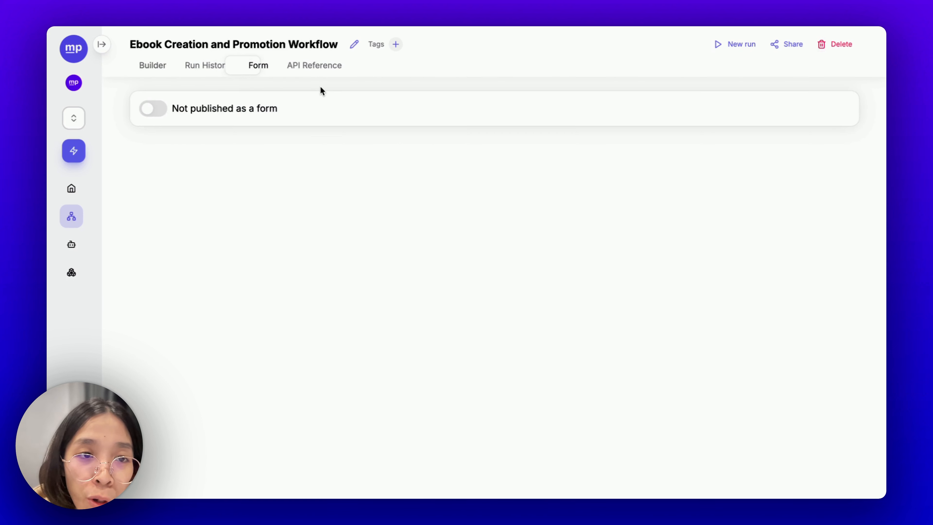
pyautogui.click(190, 111)
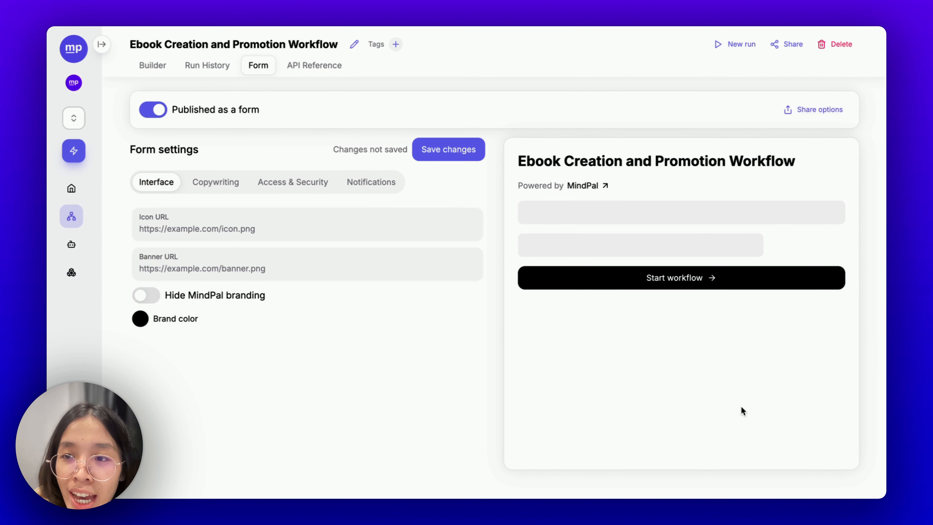
pyautogui.click(801, 109)
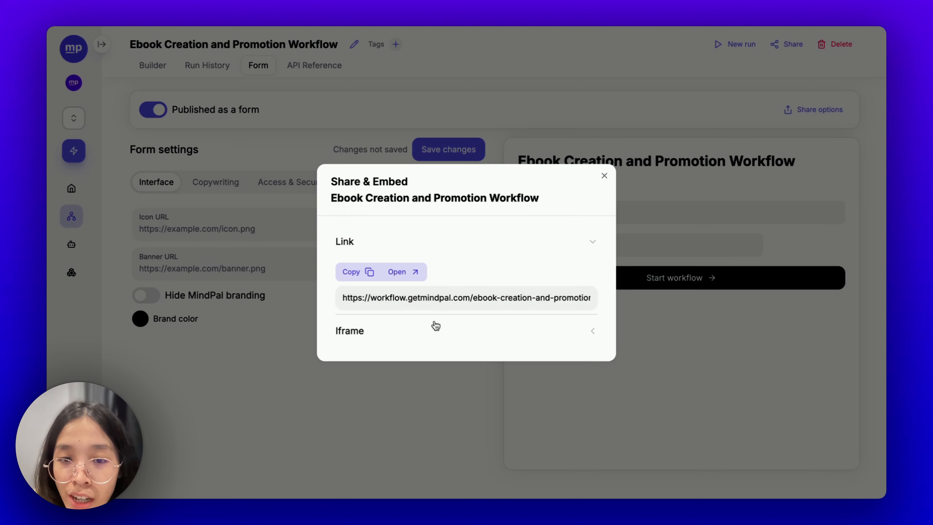
pyautogui.click(431, 329)
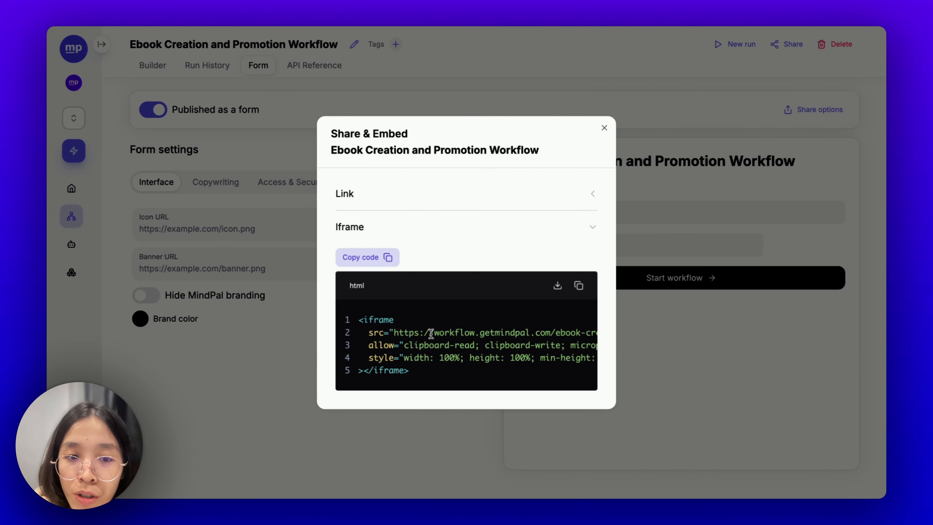